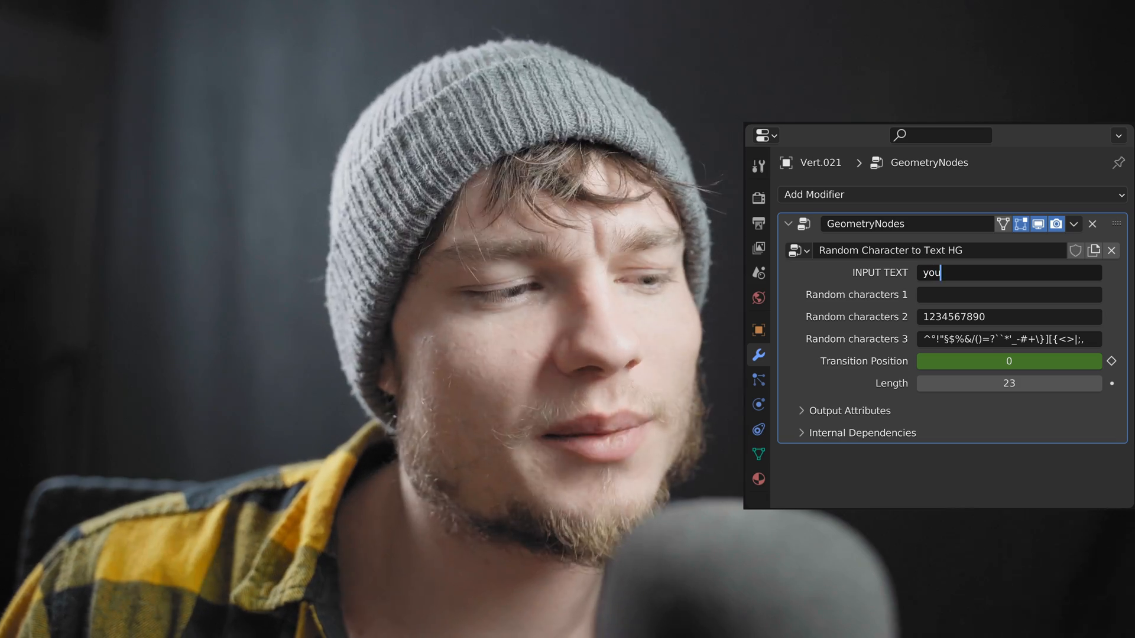
type("it!")
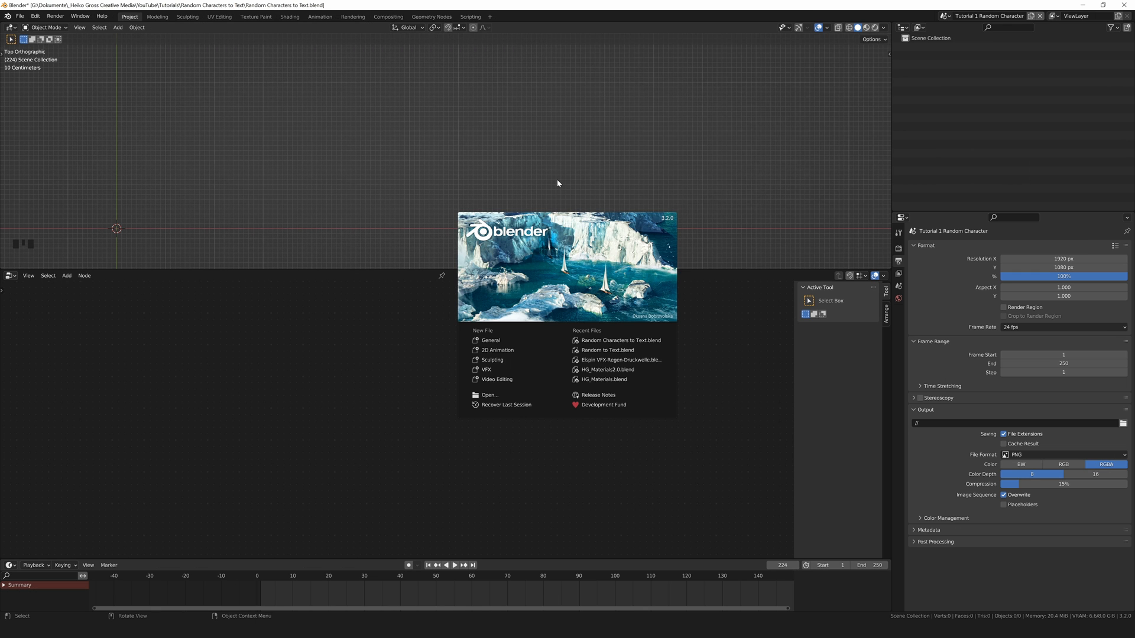
Dismiss the splash screen and add a Single Vert mesh object to the empty scene
left_click(557, 183)
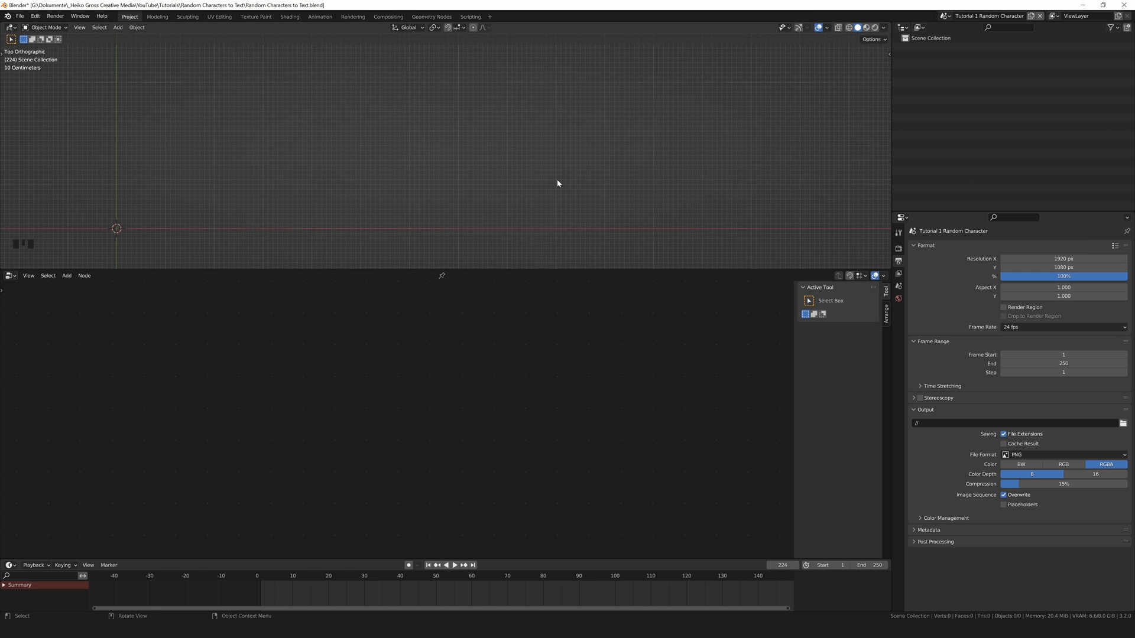
key("shift+a")
mouse_move(558, 184)
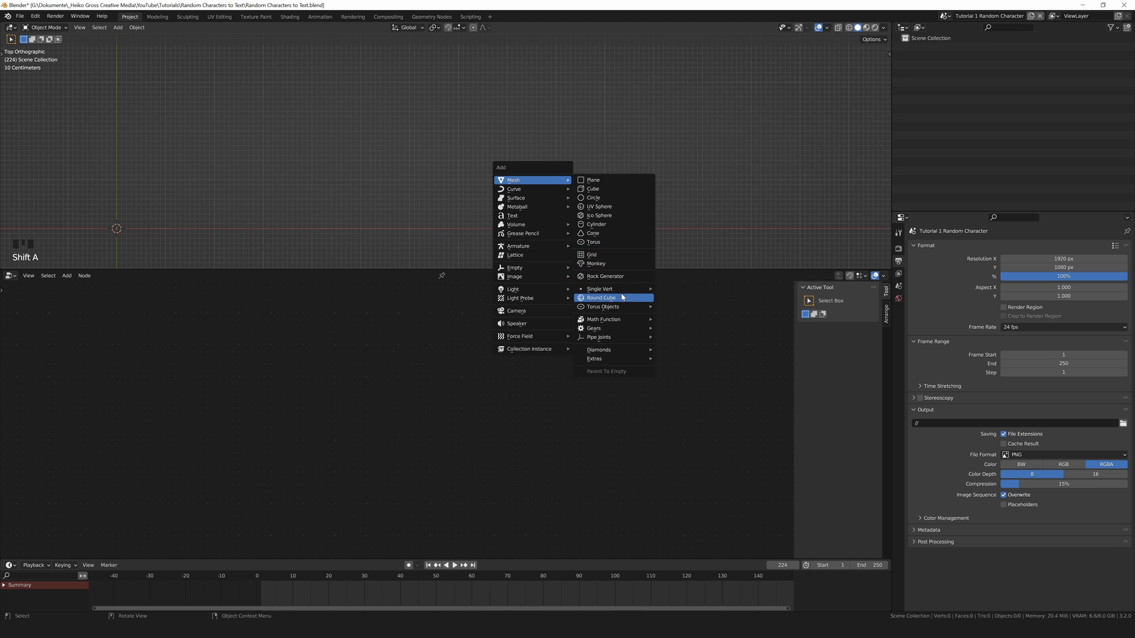
mouse_move(618, 289)
left_click(674, 291)
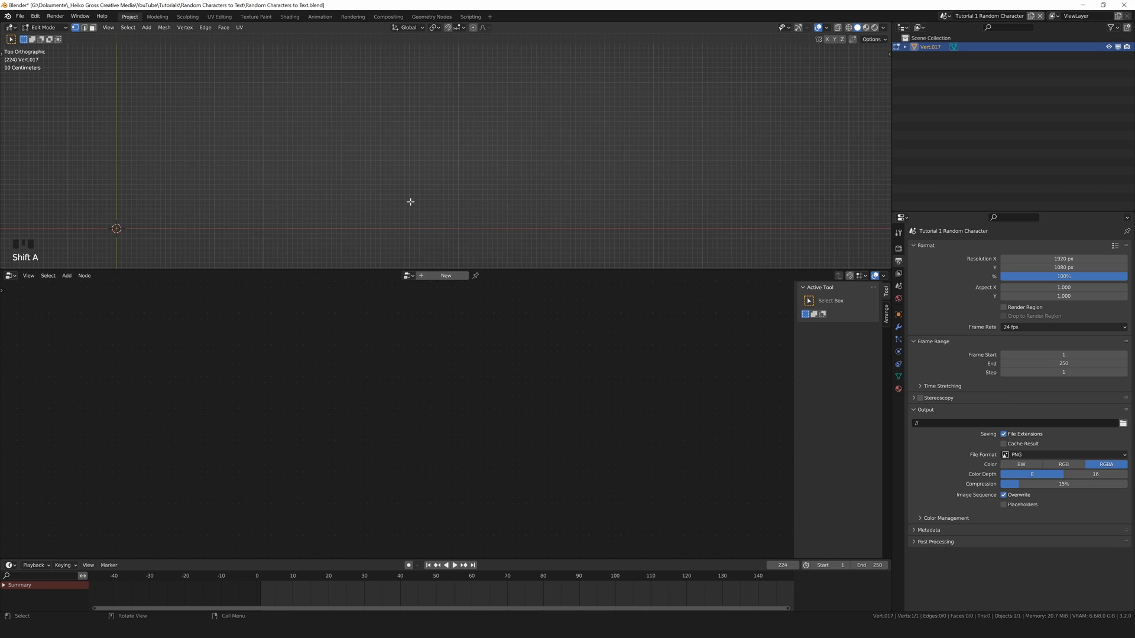
Create a new geometry node tree on the vertex object and name it "Random Character to Text HG"
left_click(448, 276)
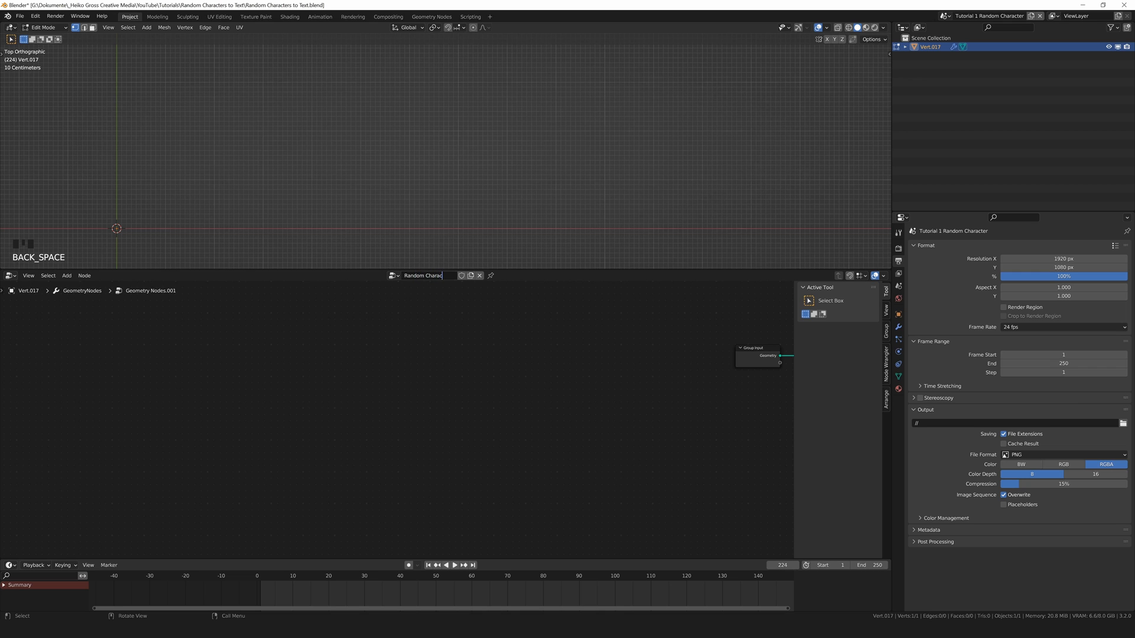
type("G")
key("Return")
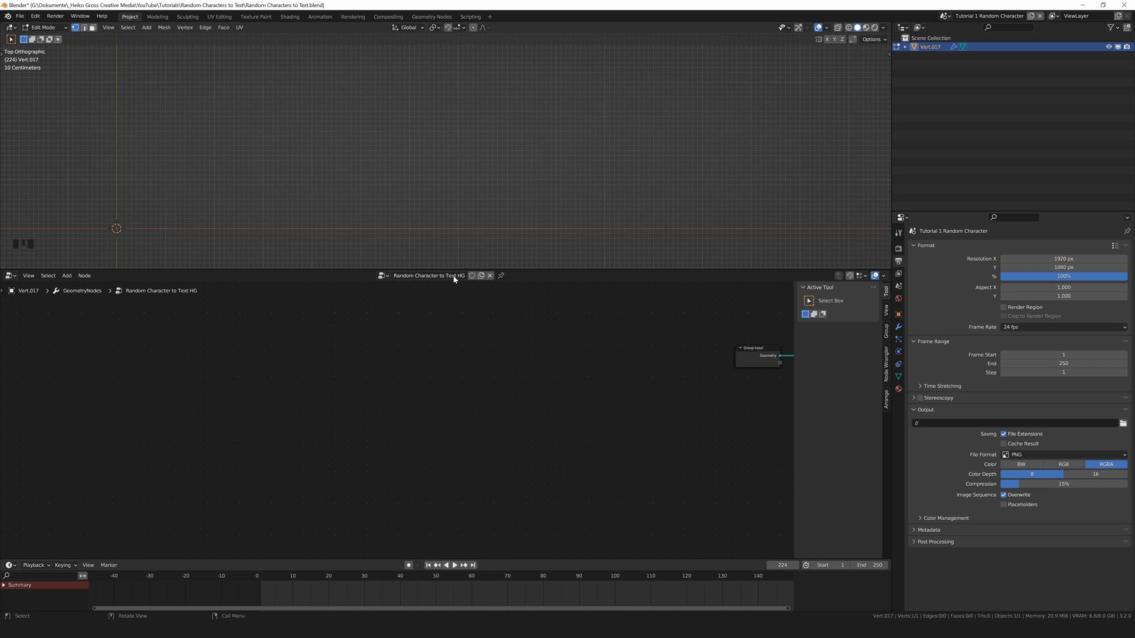
Move the Group Input node far away from the Group Output node to make room between them
key("Home")
scroll(423, 380, "up", 1)
middle_click(454, 407)
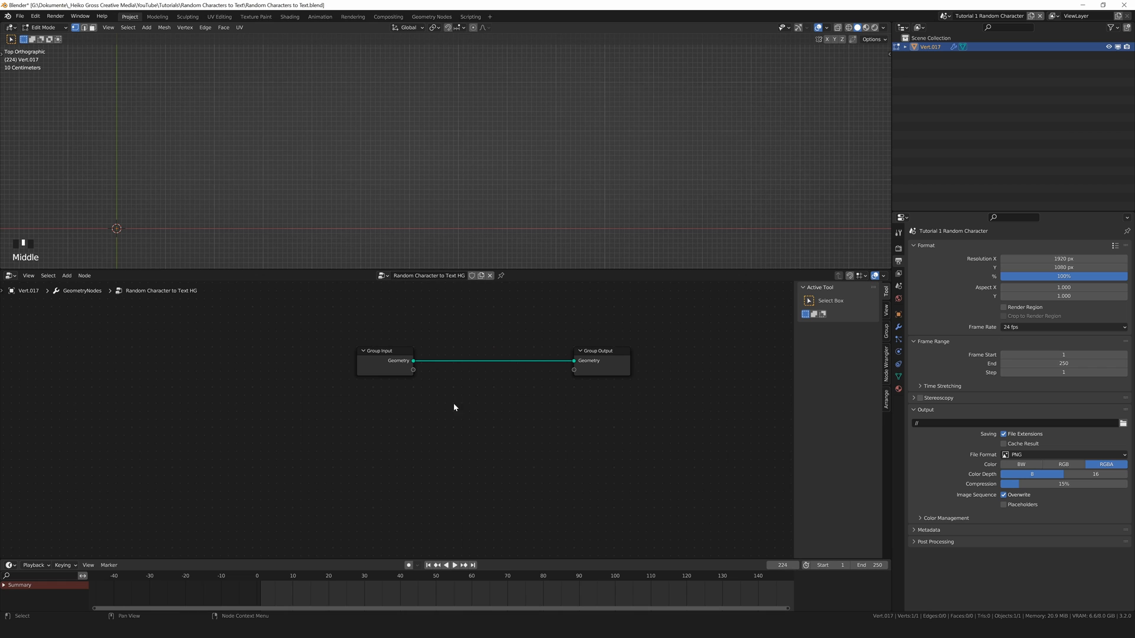
left_click_drag(381, 352, 60, 348)
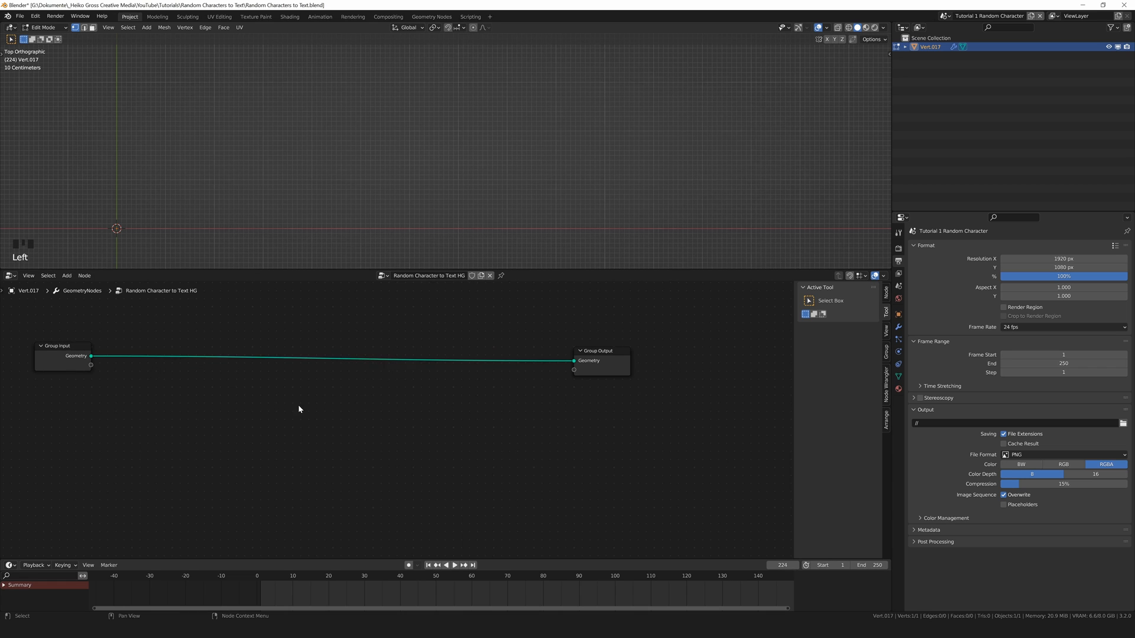
Insert a String to Curves node before Group Output, with its Curve Instances feeding the output's Geometry
middle_click_drag(352, 409, 406, 425)
key("shift+a")
mouse_move(391, 452)
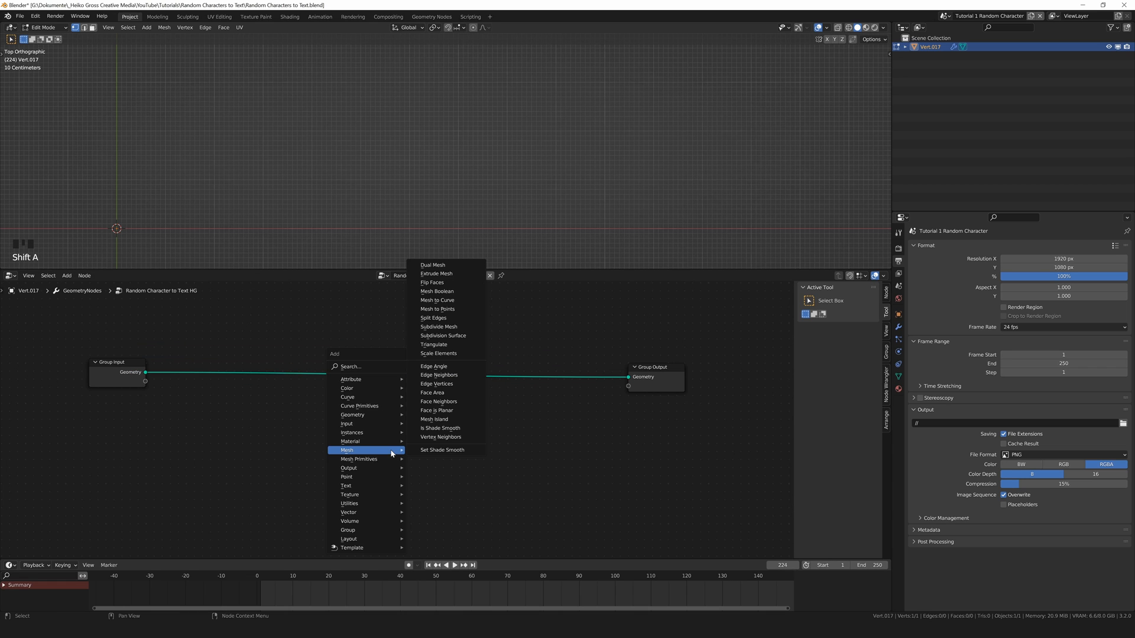
mouse_move(390, 487)
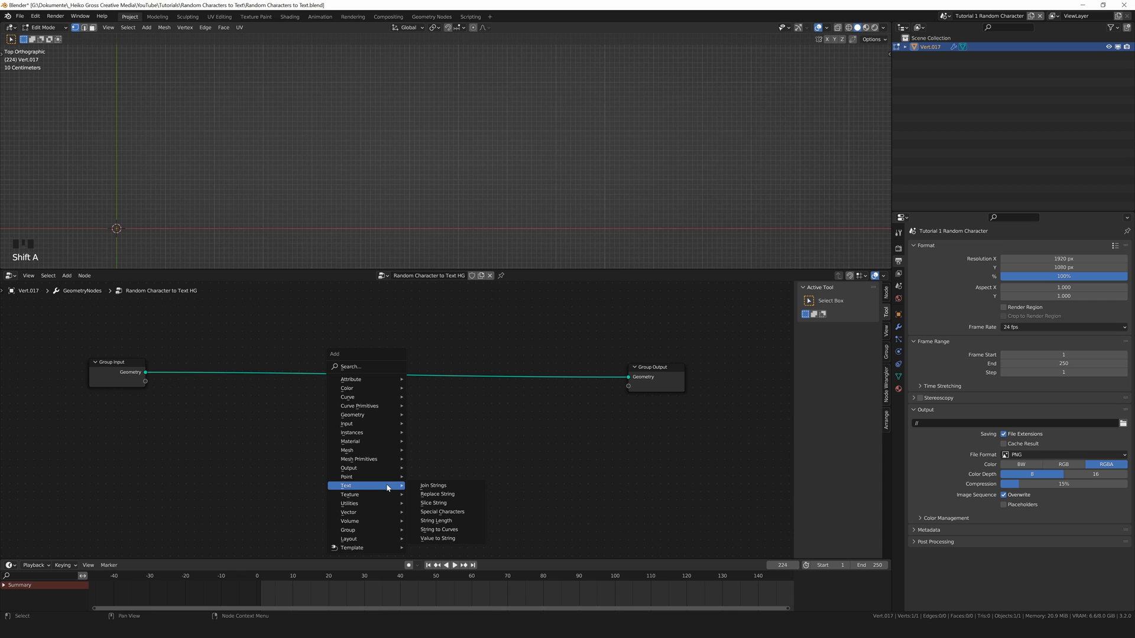
left_click(438, 529)
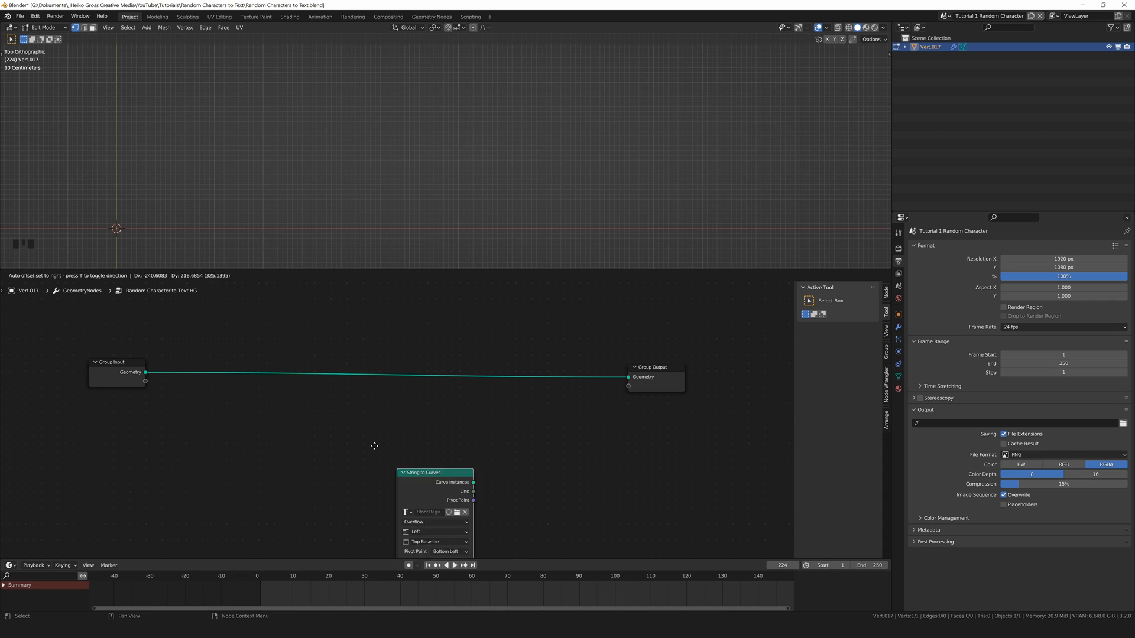
left_click(336, 343)
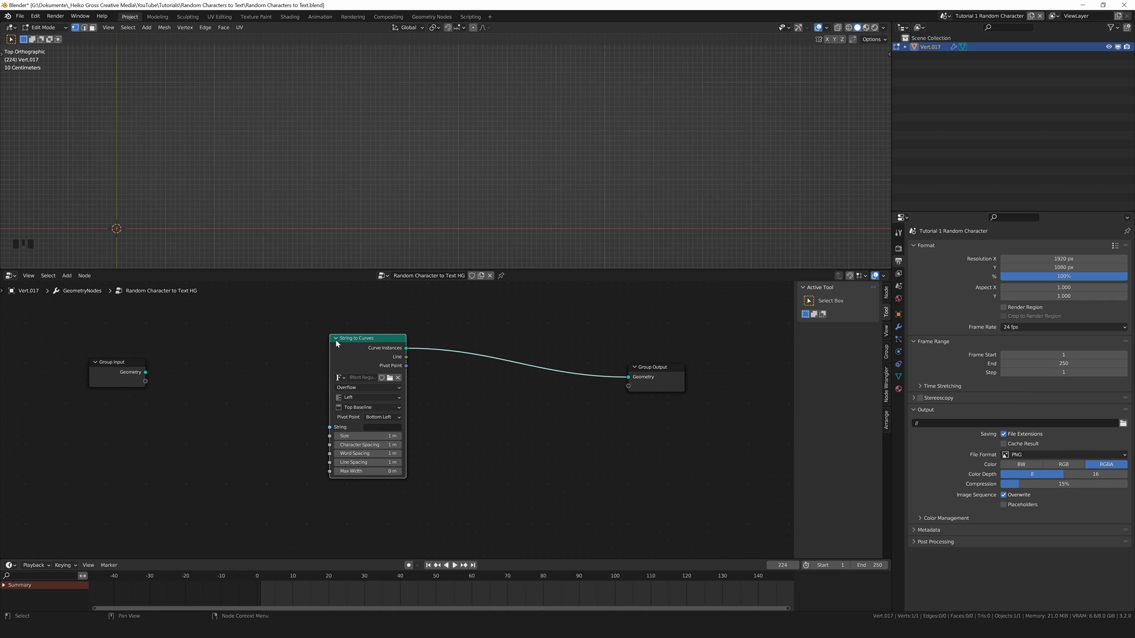
Load the Alien League Regular font (alienleague.ttf) from the bookmarked Fonts folder into the String to Curves node
left_click(389, 379)
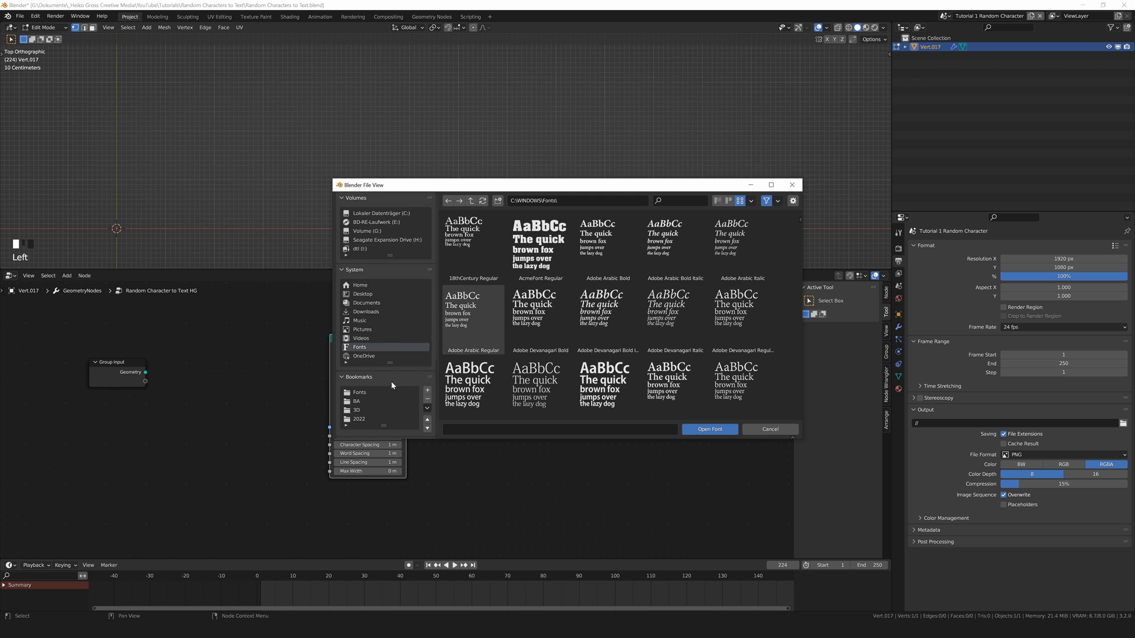
left_click(370, 393)
left_click(674, 313)
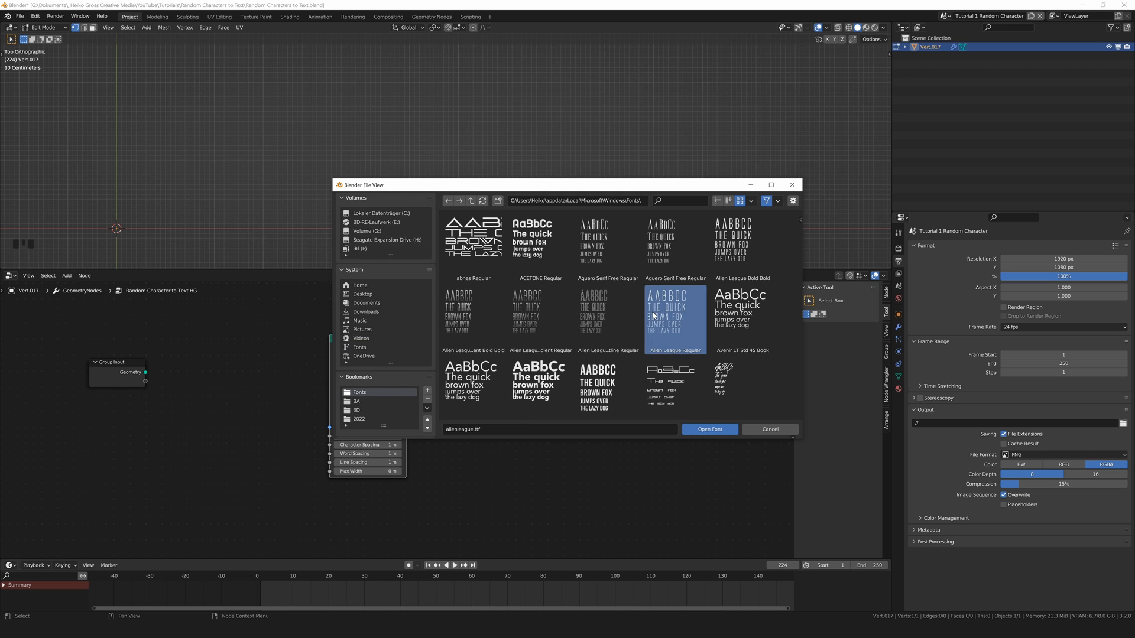
left_click(712, 430)
Add a String input node containing "lucid" and connect it to the String input of String to Curves
middle_click_drag(274, 382, 414, 382)
key("shift+a")
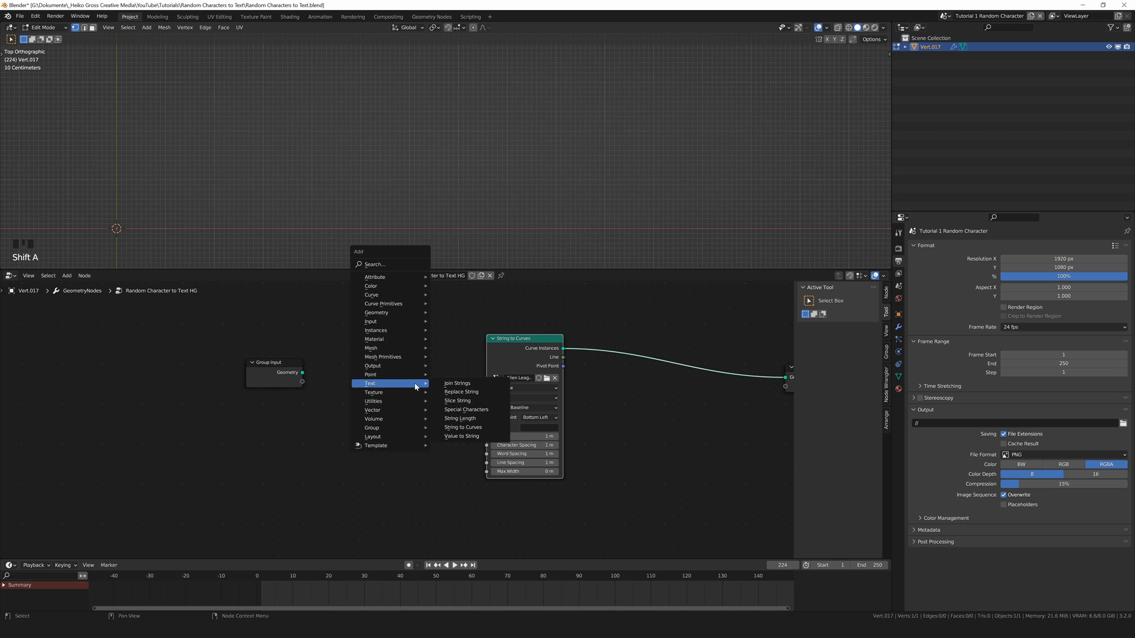
mouse_move(405, 323)
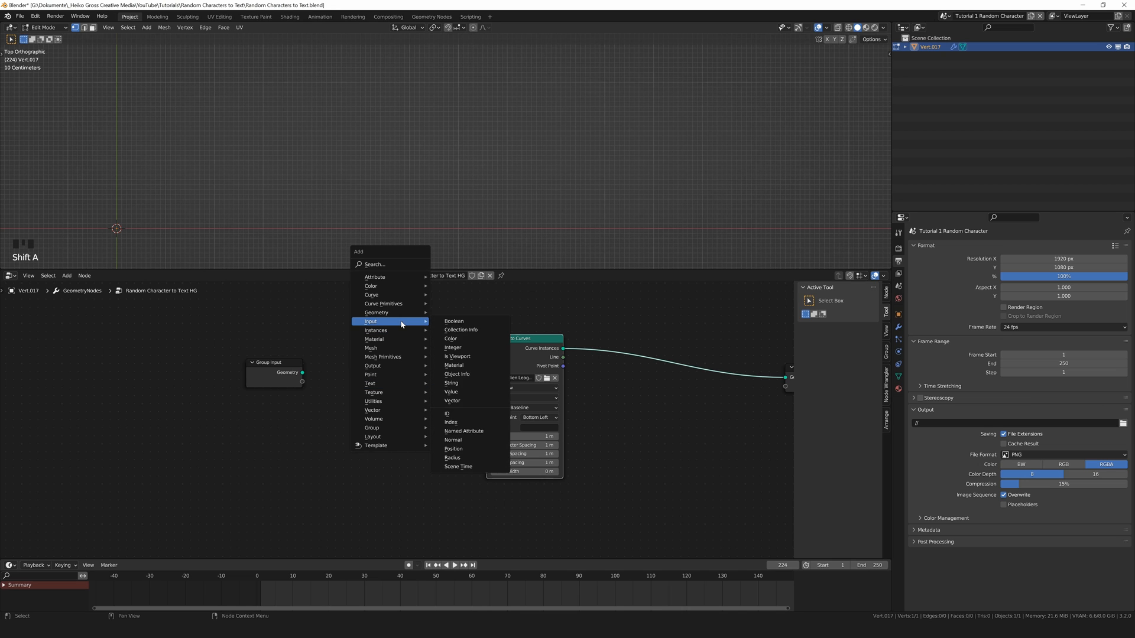
left_click(467, 383)
left_click(345, 416)
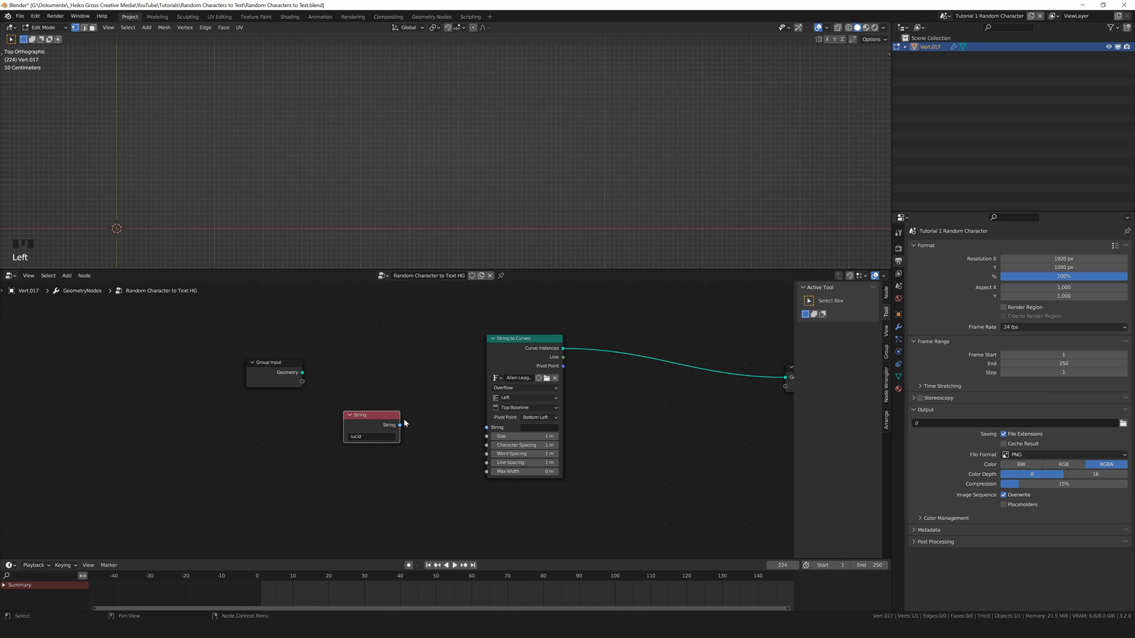
left_click_drag(401, 425, 486, 428)
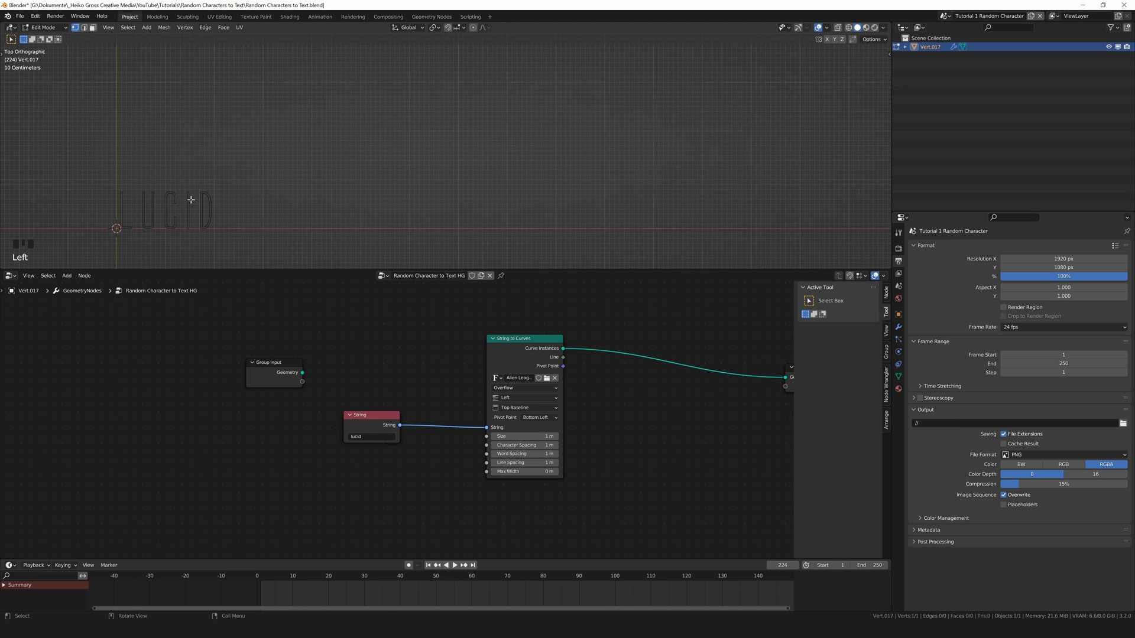
Insert a Fill Curve node between String to Curves and Group Output
key("shift+a")
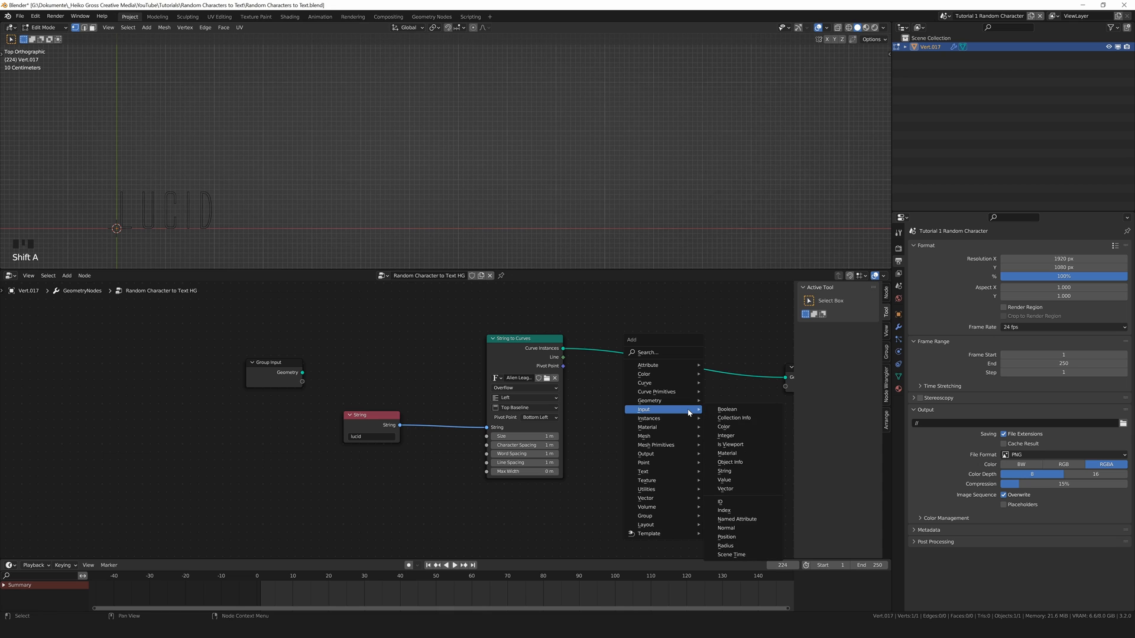
mouse_move(683, 385)
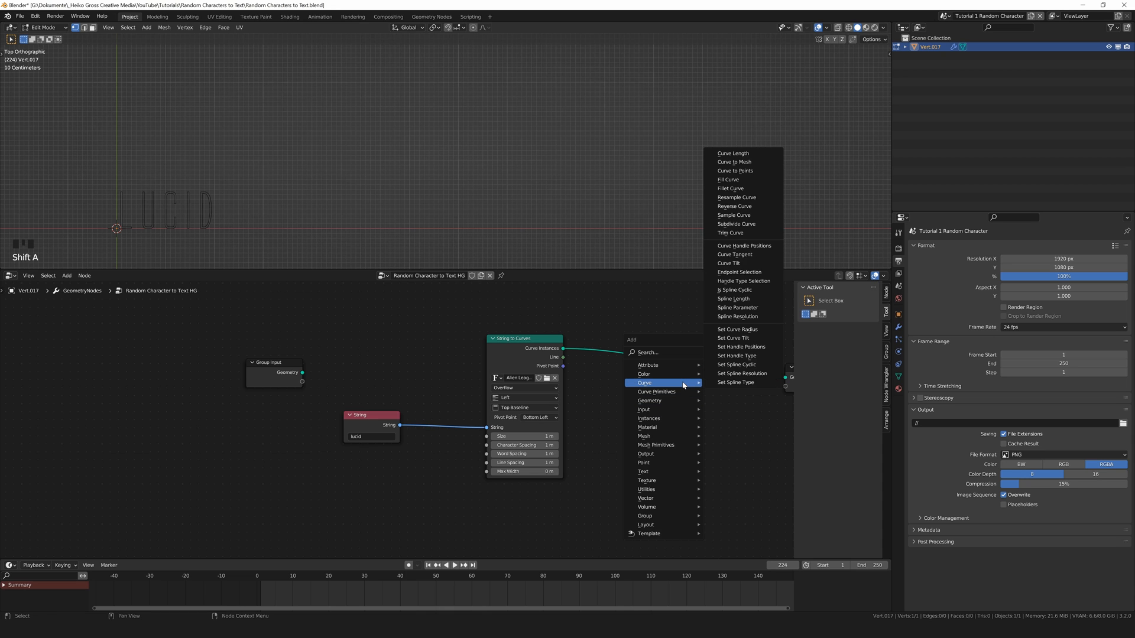
left_click(729, 179)
left_click(609, 346)
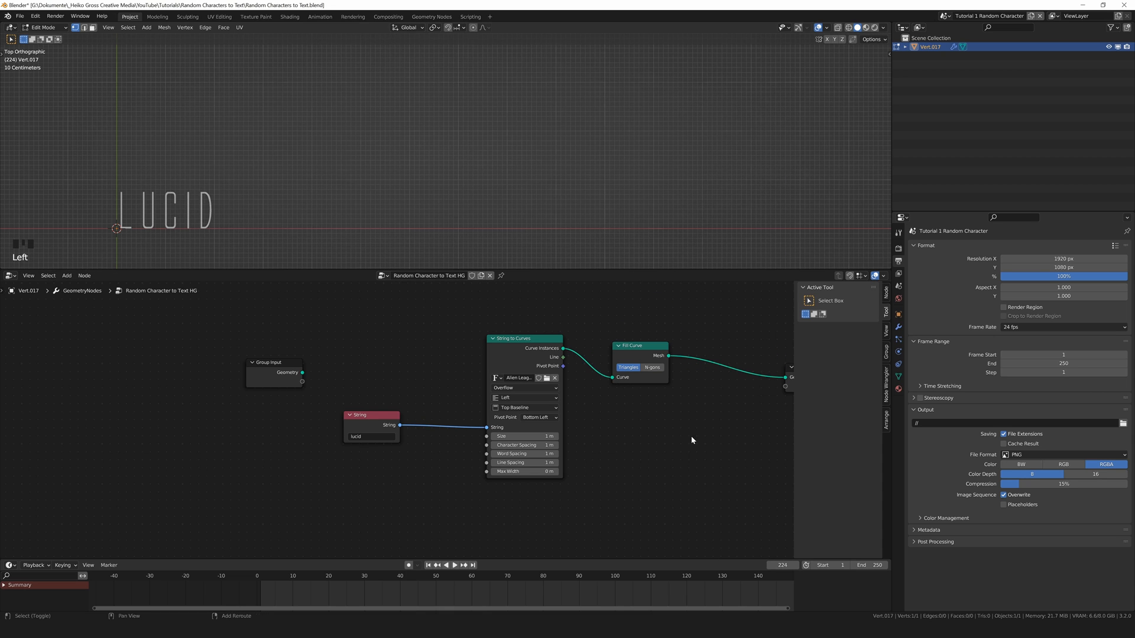
Insert a Set Material node after Fill Curve and assign "Material" to it
key("shift+a")
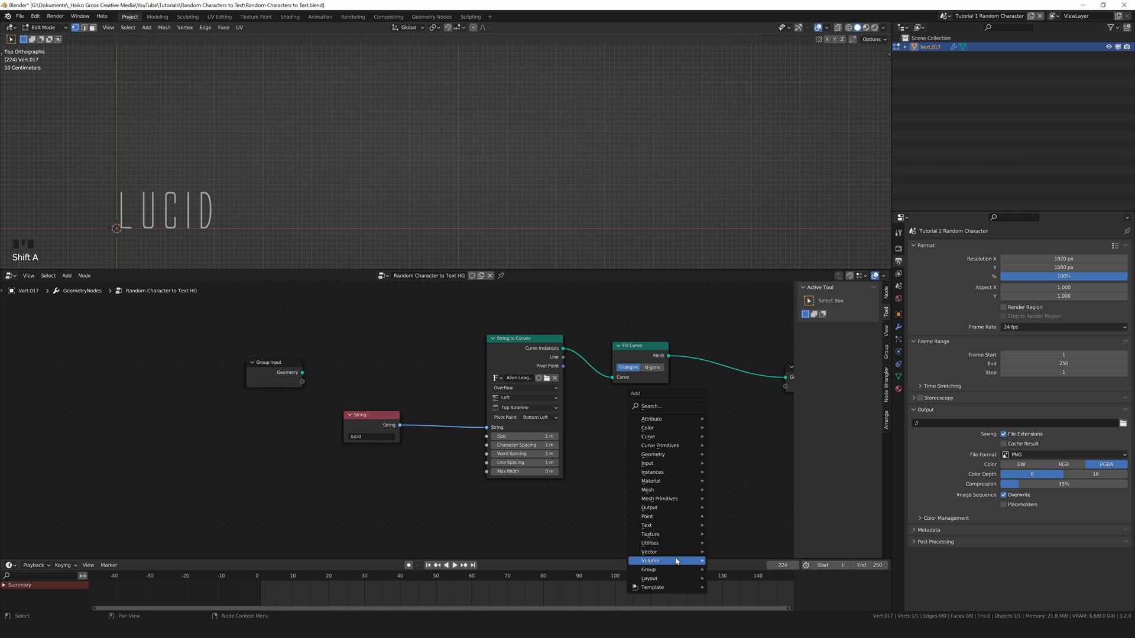
mouse_move(685, 488)
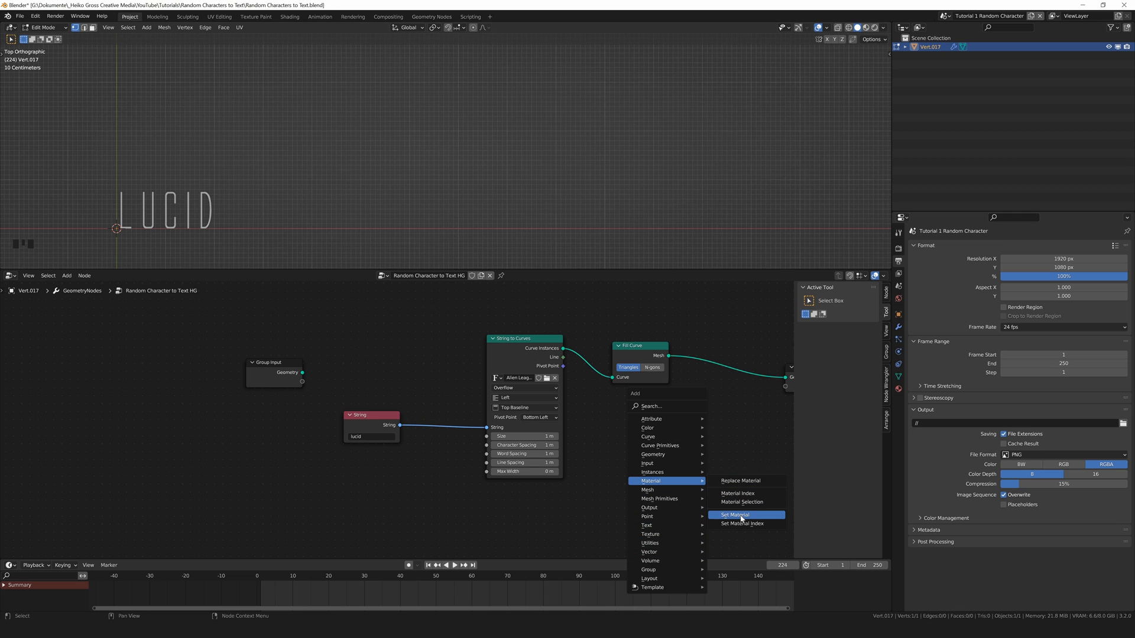
left_click(736, 517)
left_click(705, 352)
left_click(729, 391)
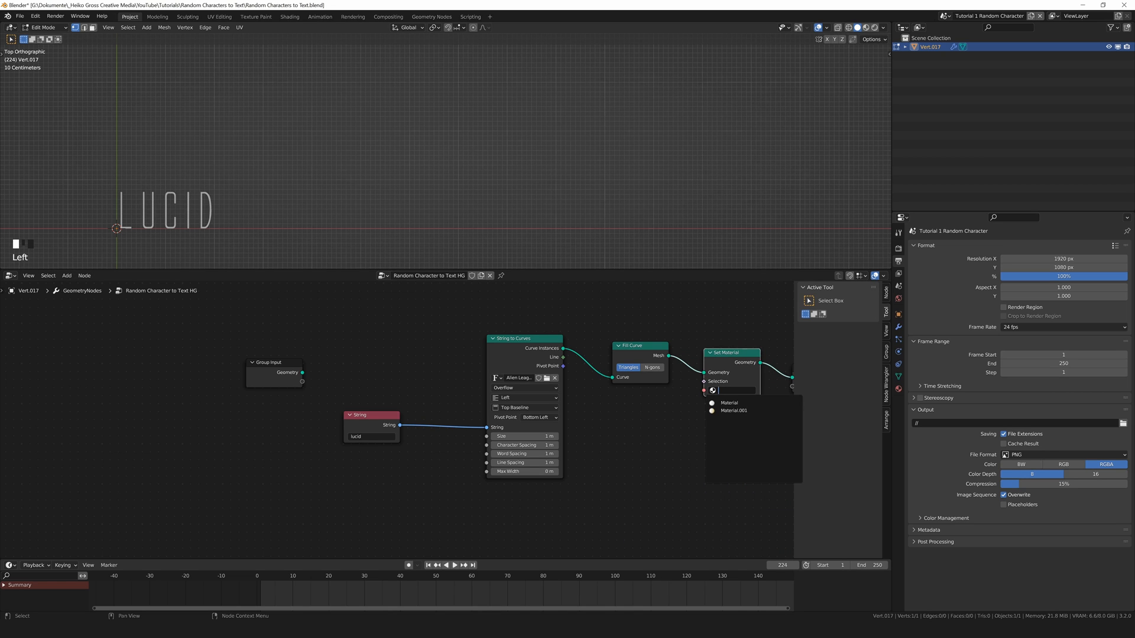
left_click(733, 404)
middle_click_drag(367, 380, 450, 378)
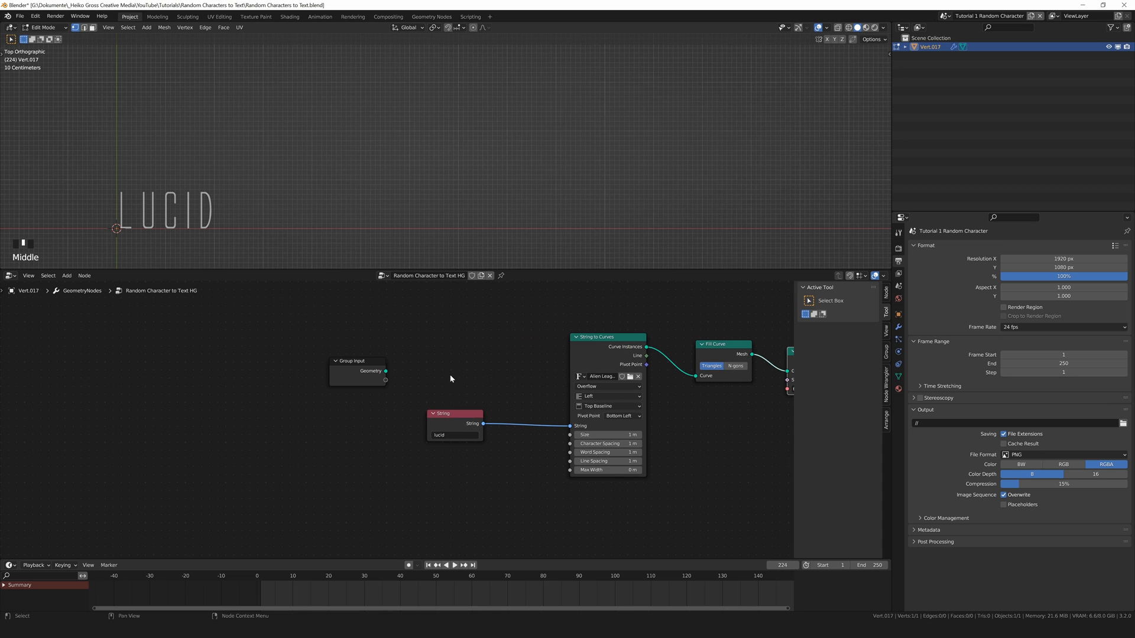
key("shift+d")
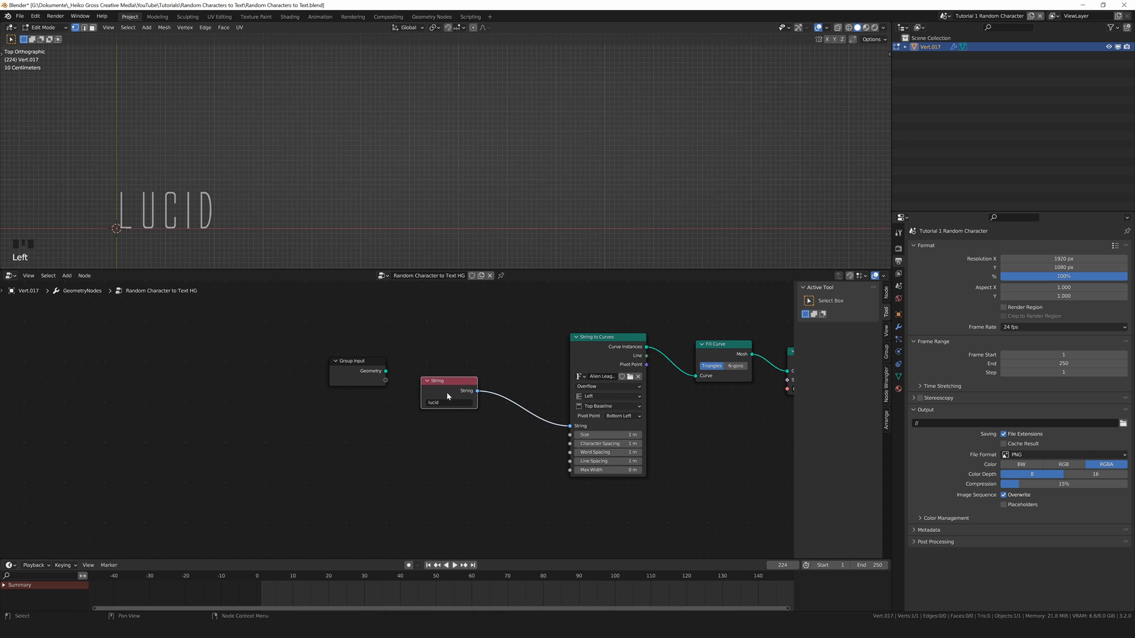
left_click(450, 447)
left_click(440, 439)
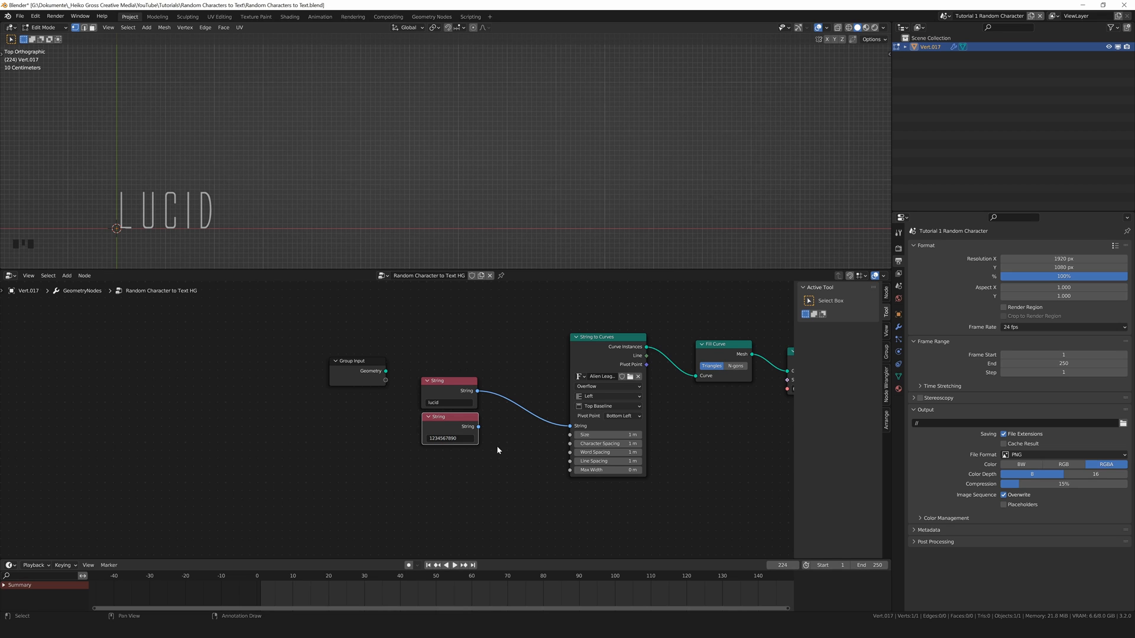
left_click_drag(480, 427, 573, 426)
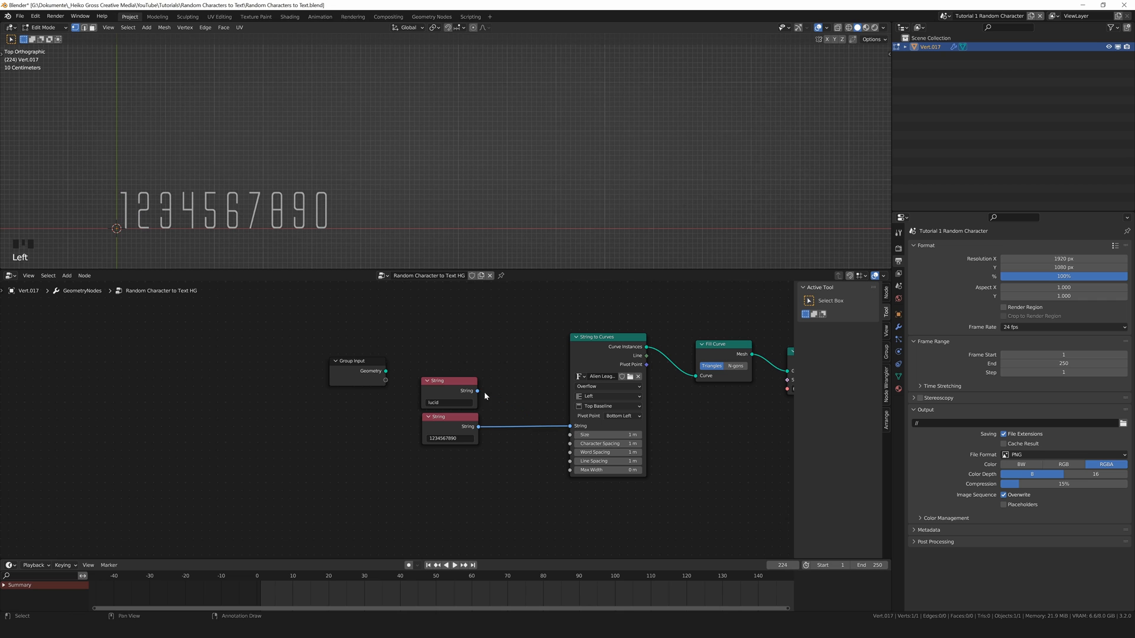
Move the Group Input and both String nodes farther from String to Curves to free space between them
left_click_drag(346, 363, 165, 357)
left_click_drag(441, 383, 231, 334)
left_click_drag(440, 426, 228, 415)
left_click(445, 455)
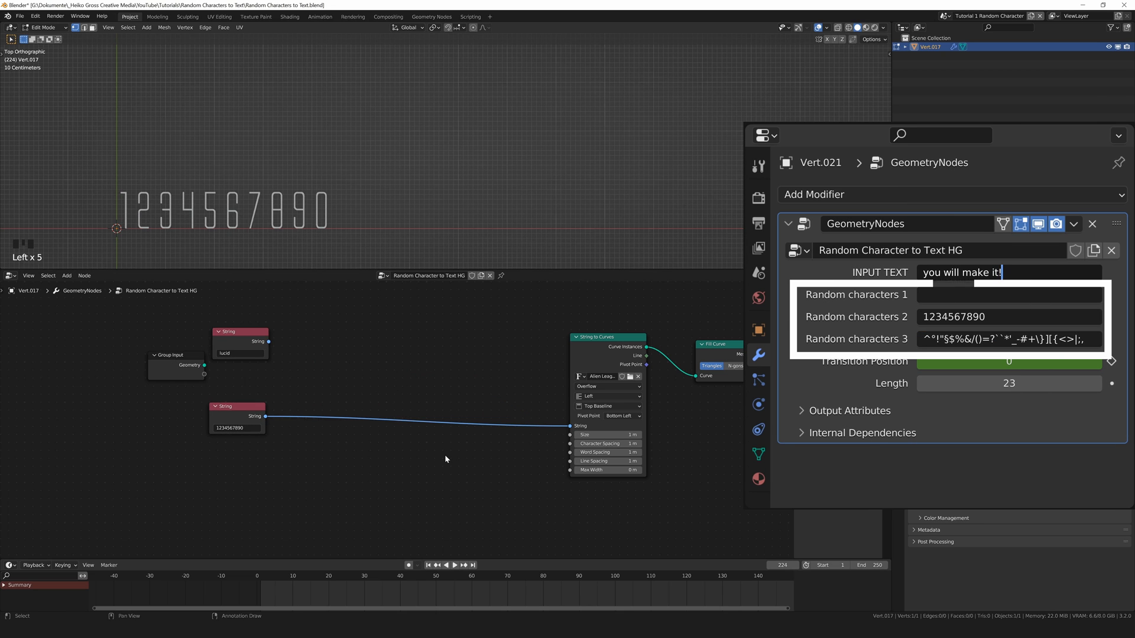
key("shift+a")
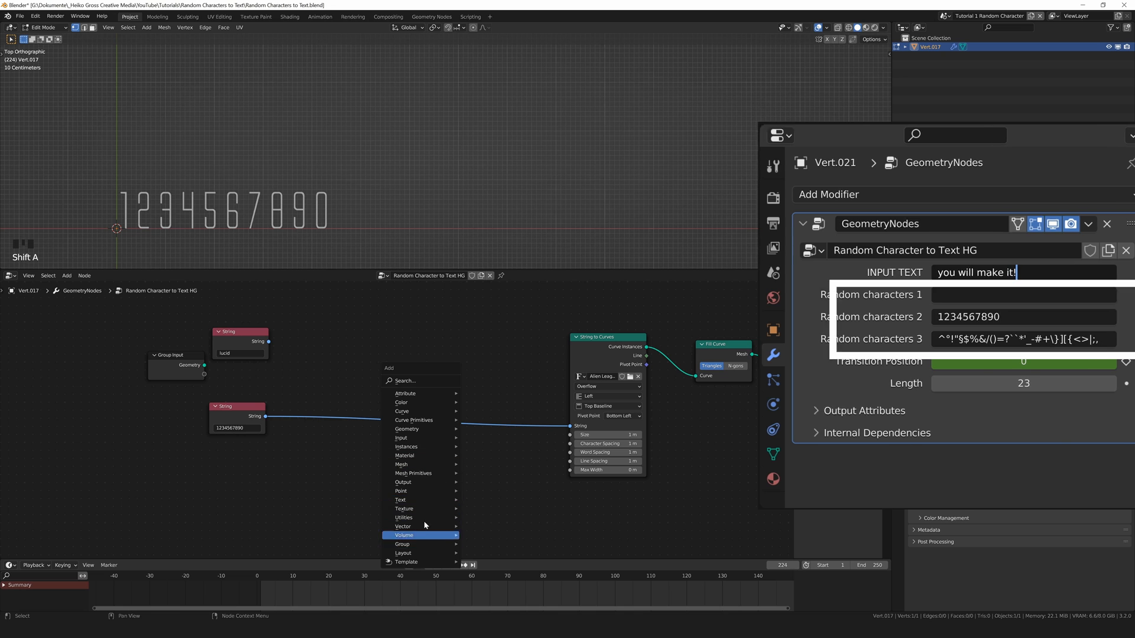
mouse_move(429, 500)
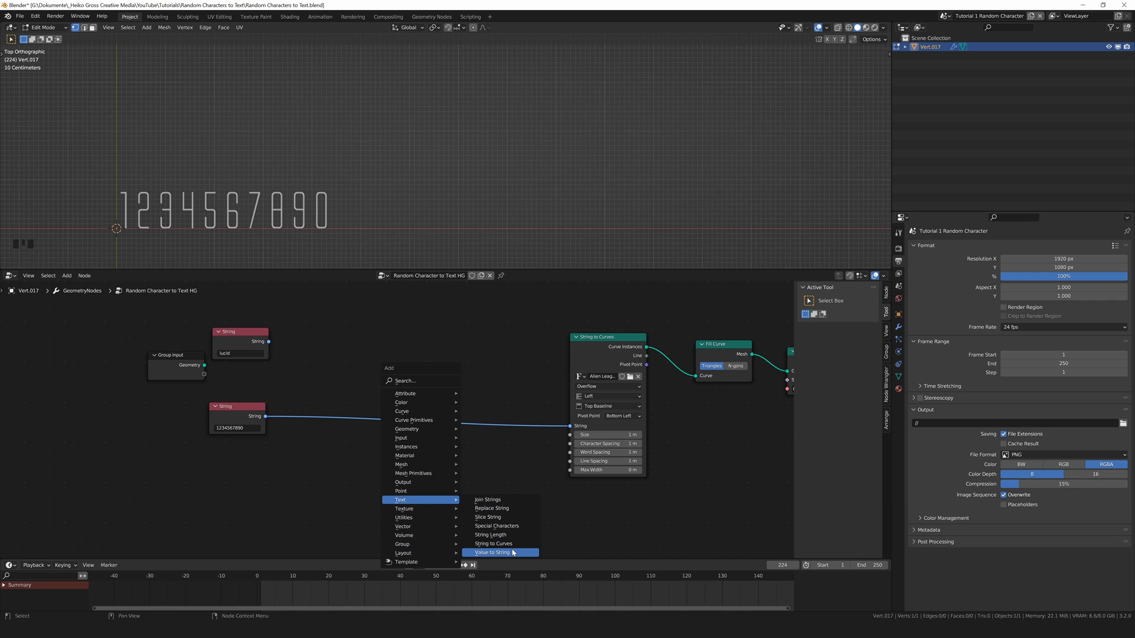
left_click(494, 518)
left_click(482, 401)
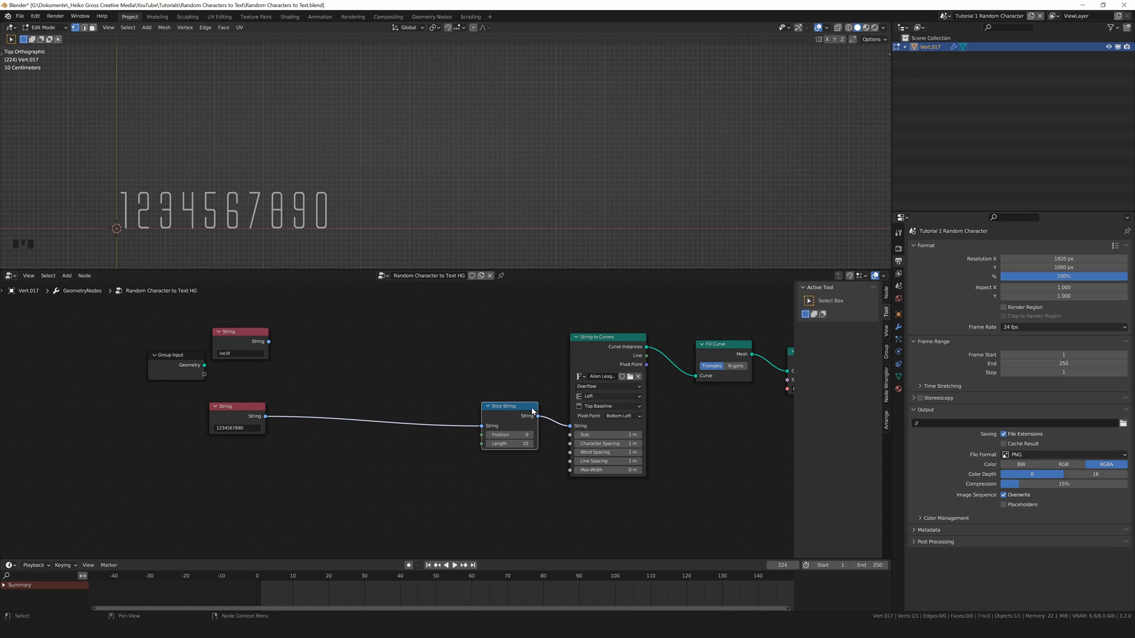
Switch the 3D viewport to rendered shading, hide its overlays and frame the text in the centre
left_click(874, 27)
left_click(817, 27)
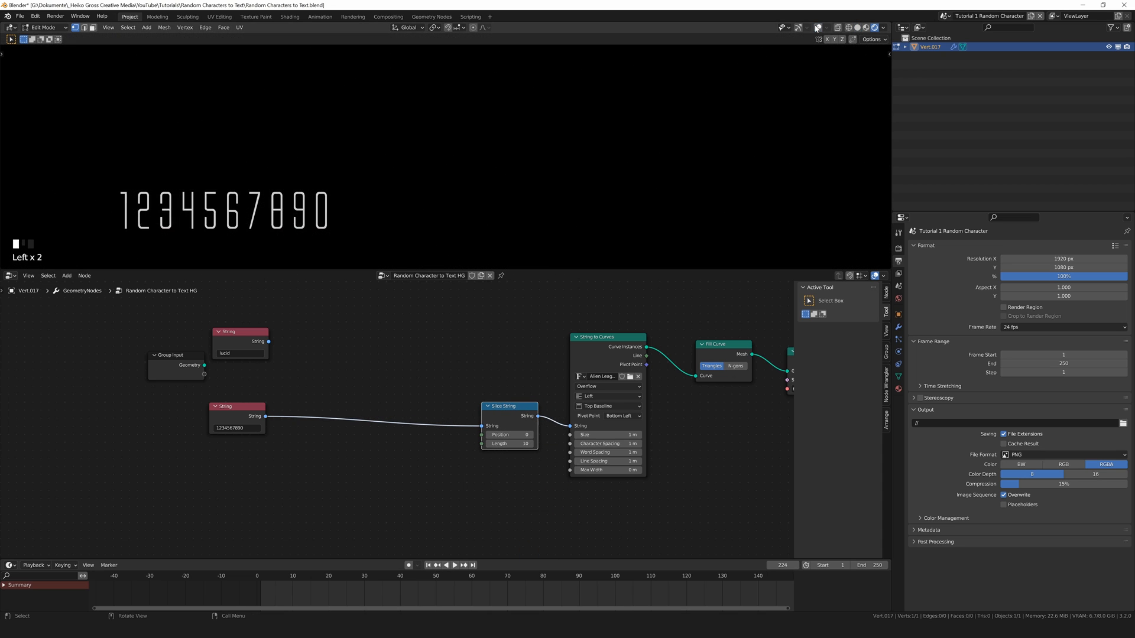
middle_click_drag(281, 216, 521, 180, "shift")
scroll(489, 190, "up", 3)
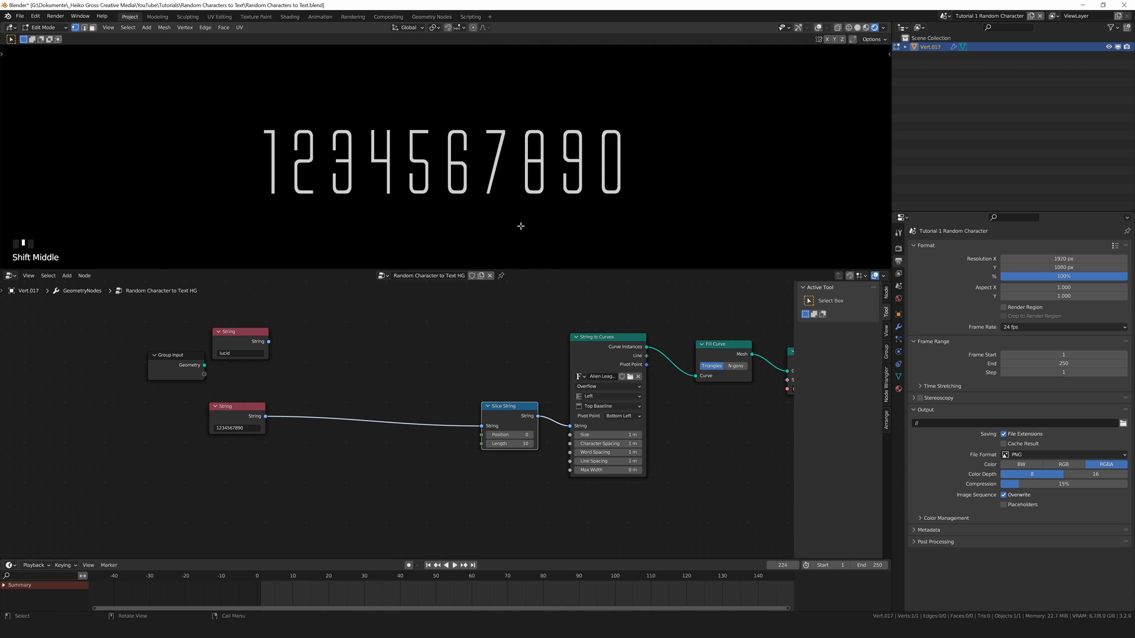
scroll(520, 412, "up", 1)
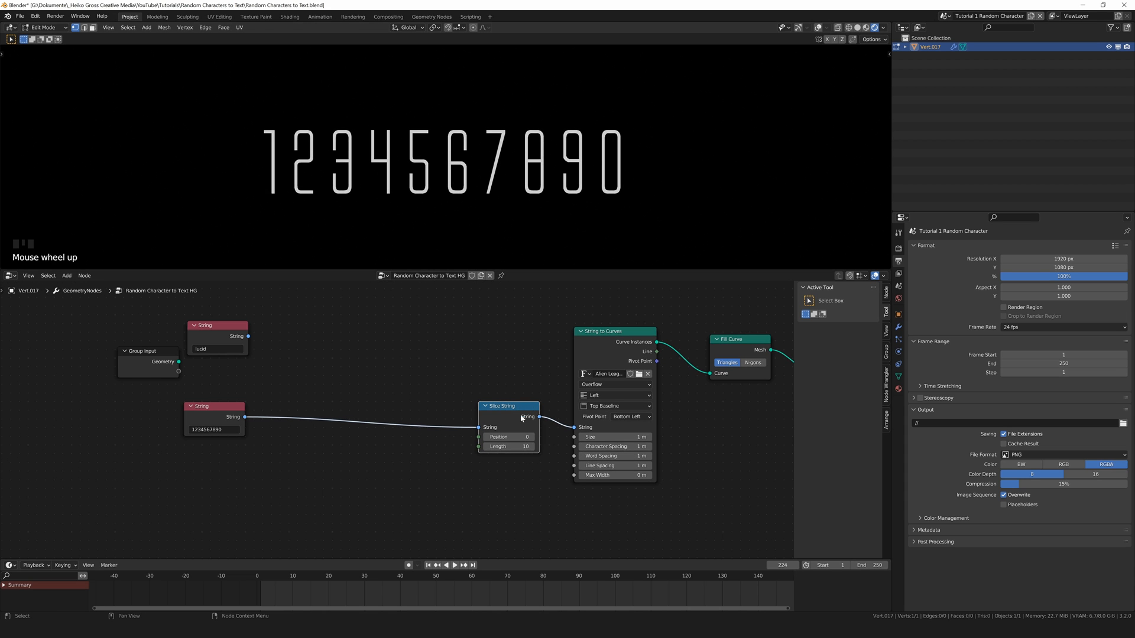
Set the Slice String node's Length to 1
left_click(512, 447)
type("1")
key("Return")
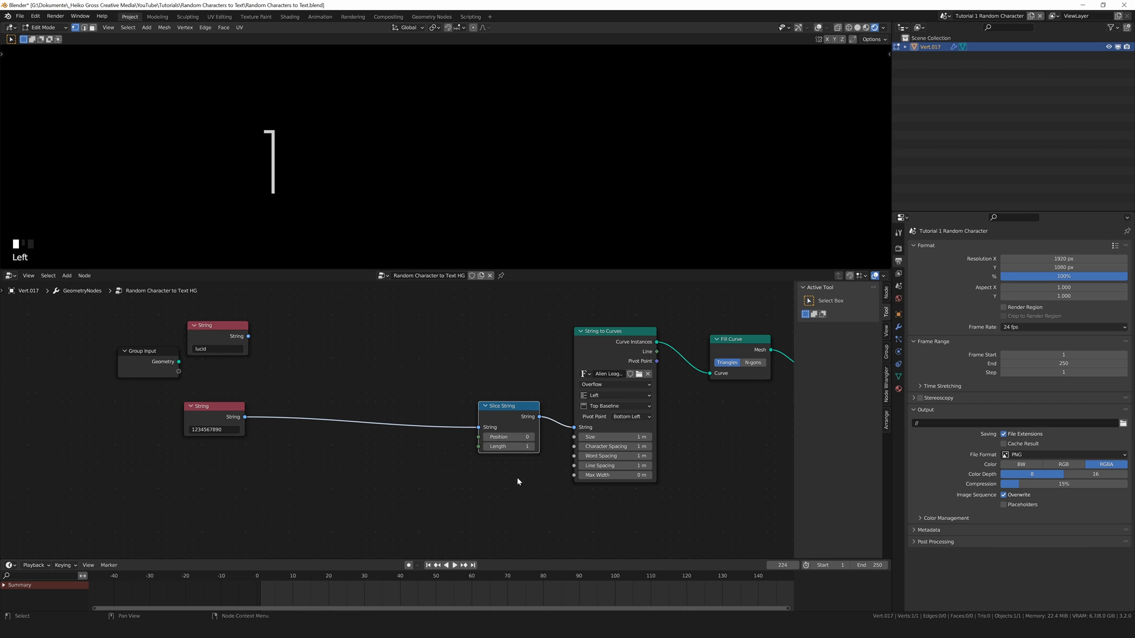
Try the Slice String Position at successive values up to 5, and reset it to 0
left_click(530, 437)
left_click(530, 438)
left_click(530, 437)
left_click(530, 437)
left_click(530, 437)
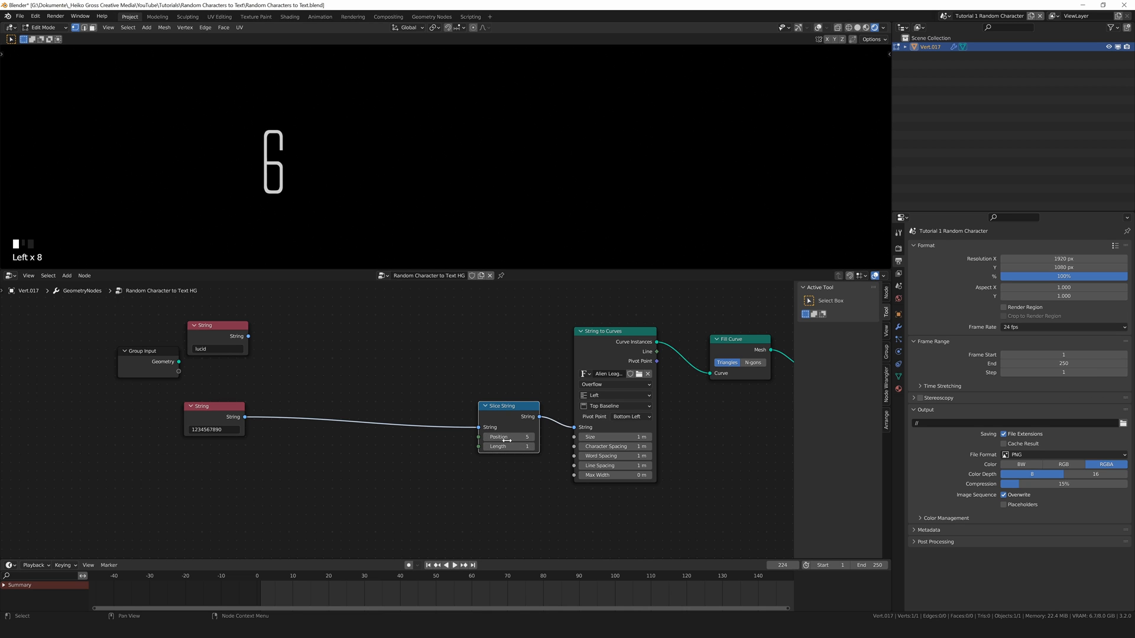
left_click(506, 440)
type("0")
key("Return")
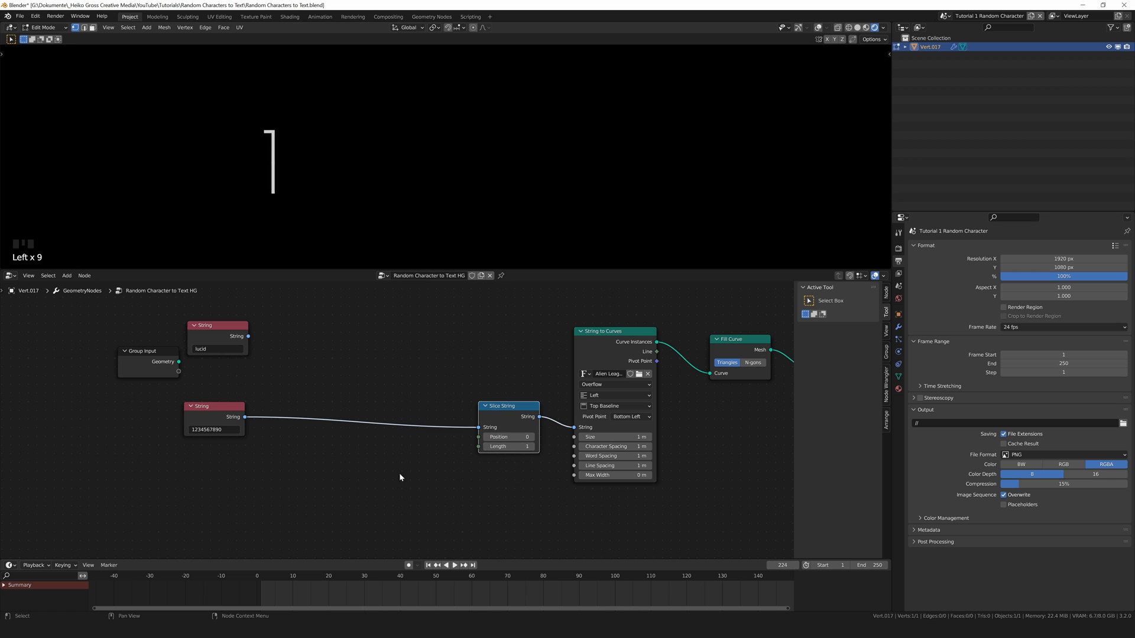
left_click_drag(209, 410, 156, 407)
middle_click_drag(322, 452, 414, 446)
left_click(432, 451)
key("shift+a")
mouse_move(466, 473)
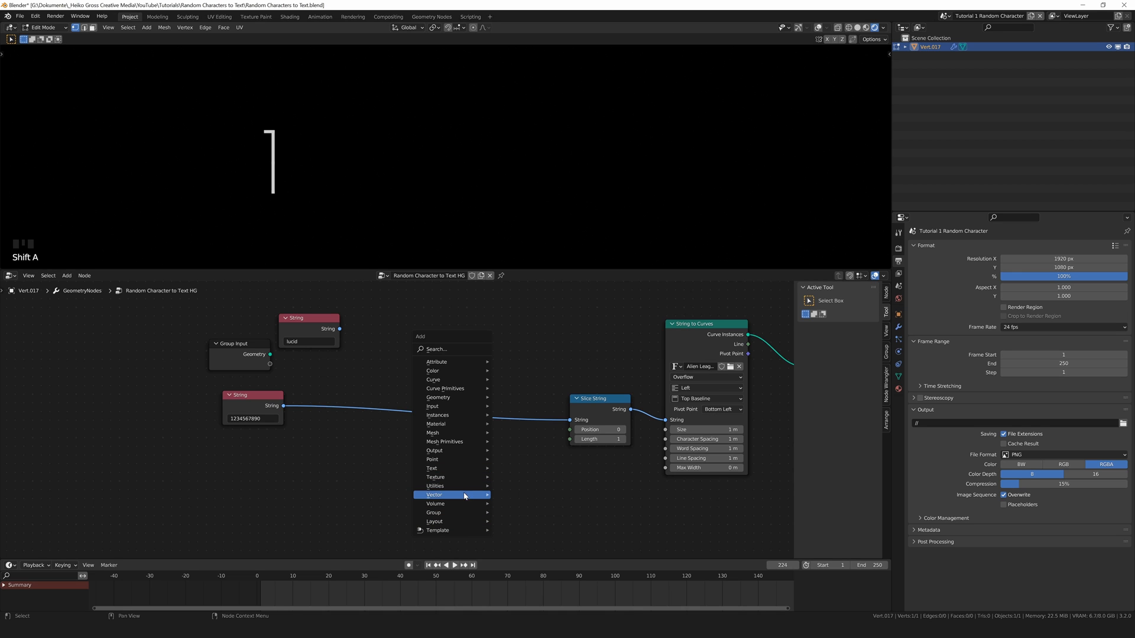
left_click(523, 574)
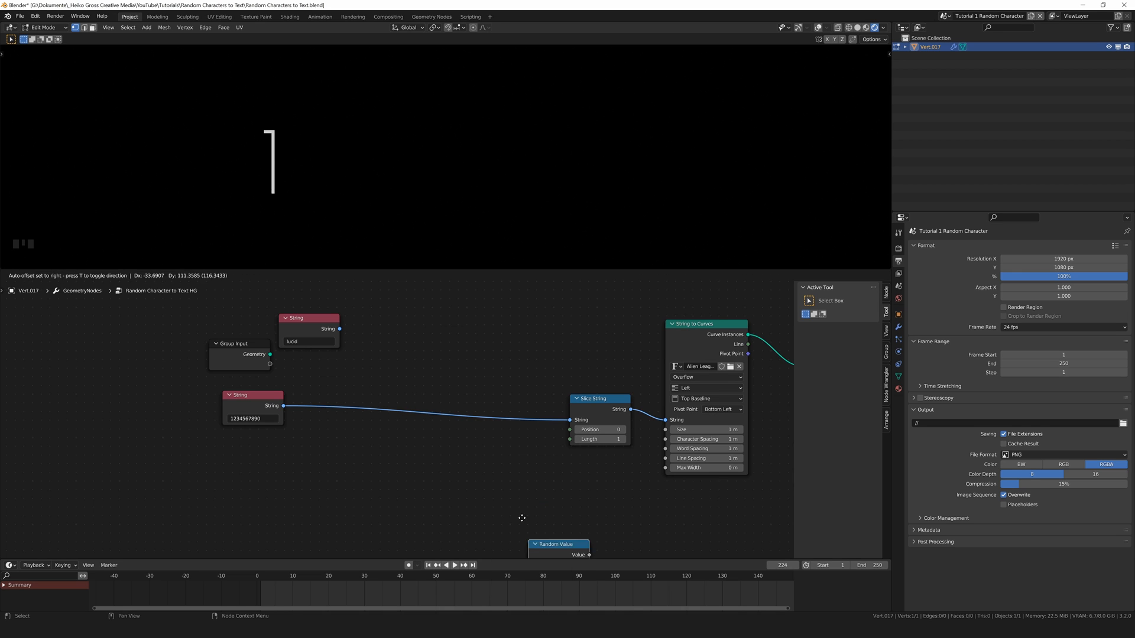
left_click(500, 447)
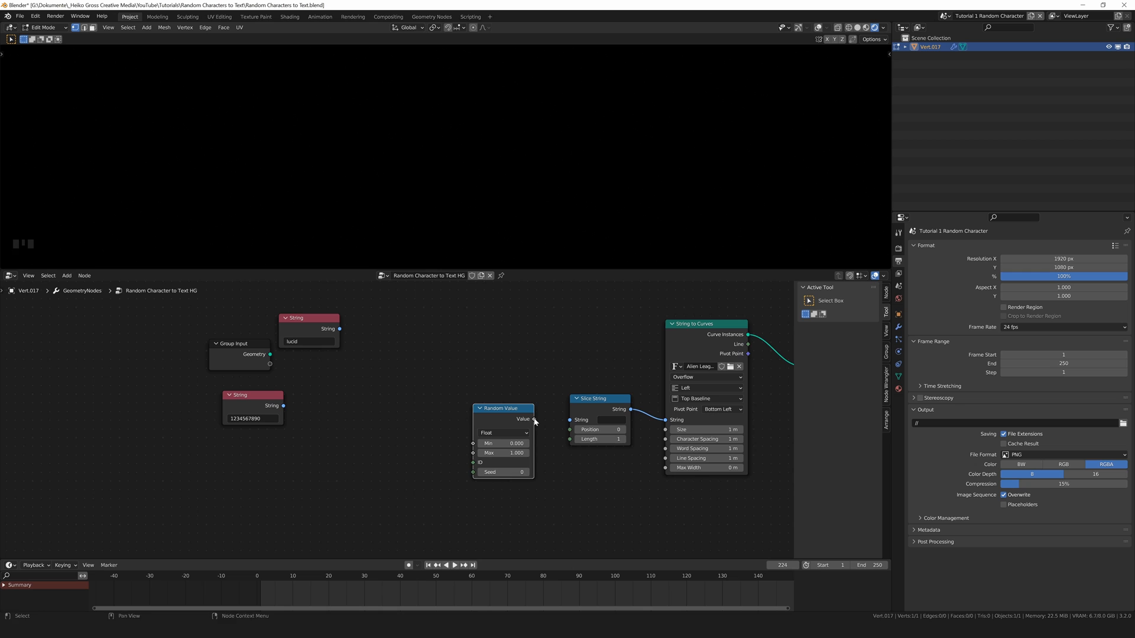
mouse_move(534, 420)
left_mouse_down()
mouse_move(539, 444)
mouse_move(572, 430)
mouse_move(520, 431)
left_mouse_up()
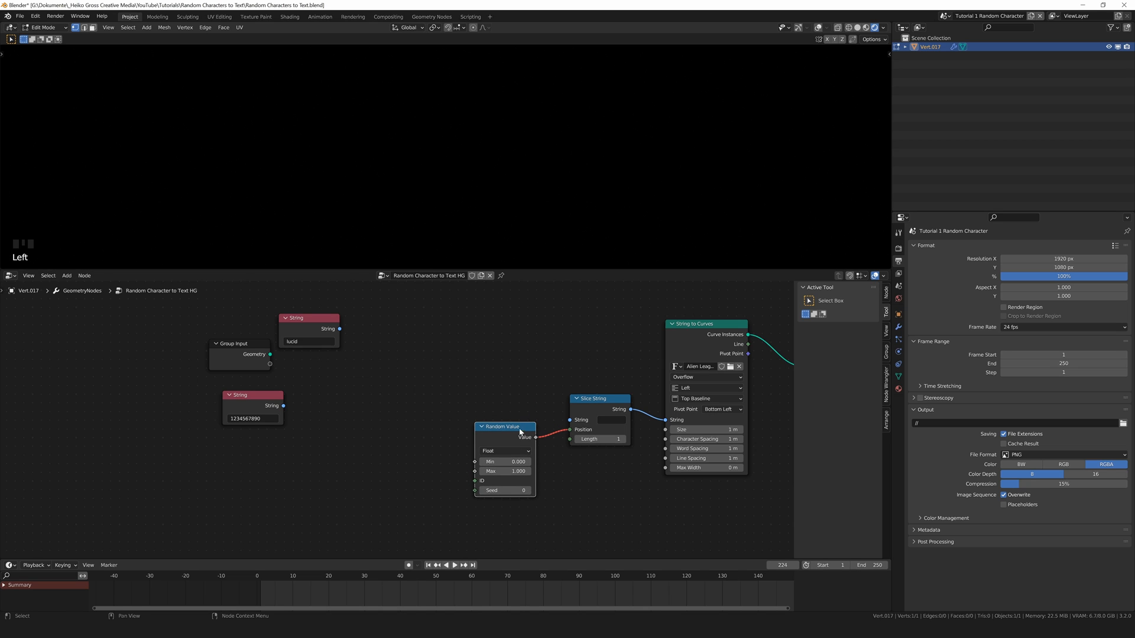
left_click_drag(284, 406, 522, 439)
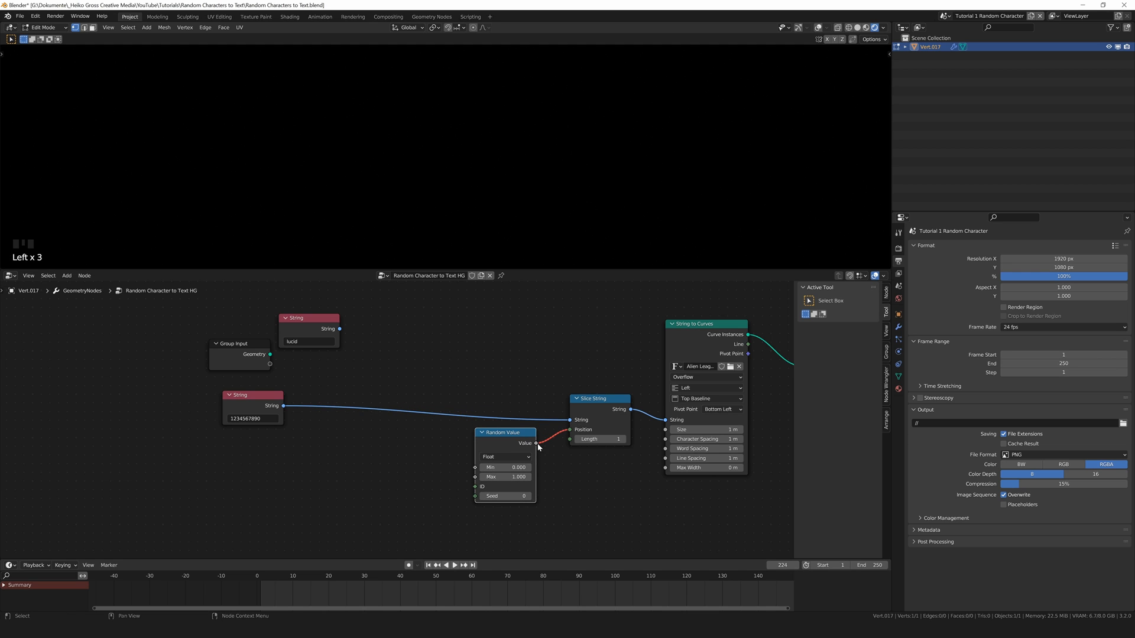
middle_click_drag(373, 476, 393, 465)
left_click(474, 480)
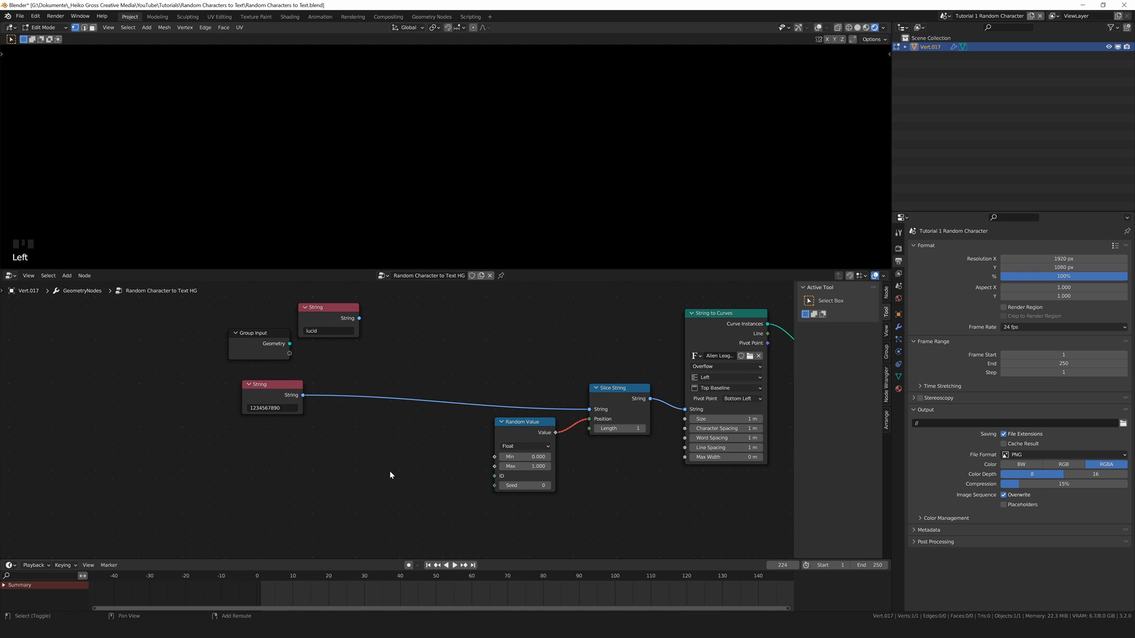
key("shift+a")
mouse_move(376, 395)
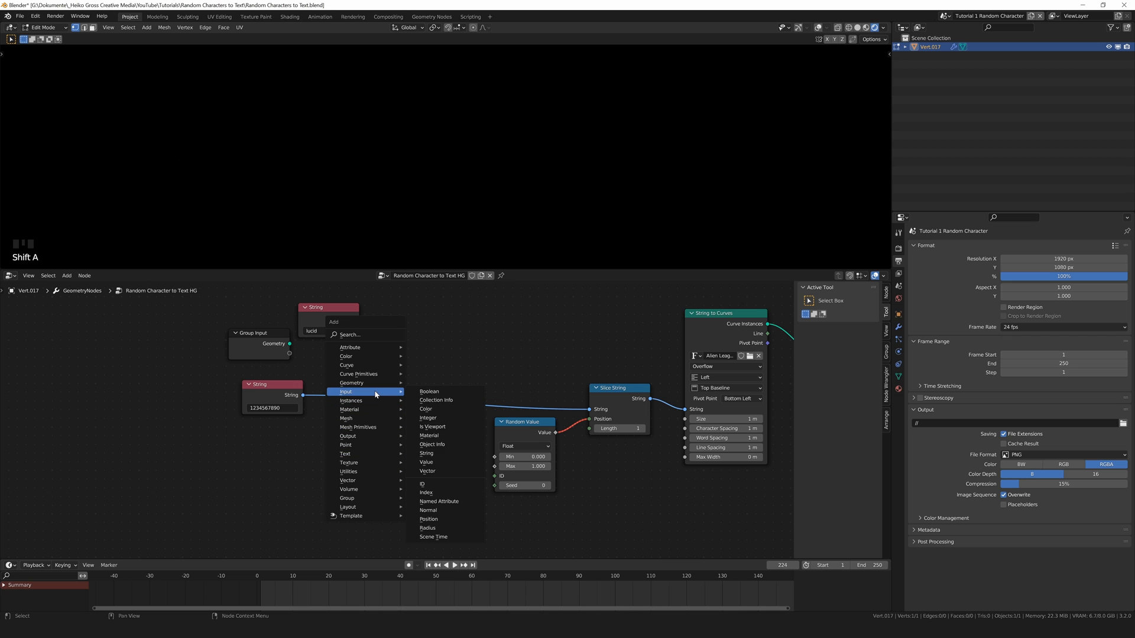
left_click(450, 536)
left_click(323, 453)
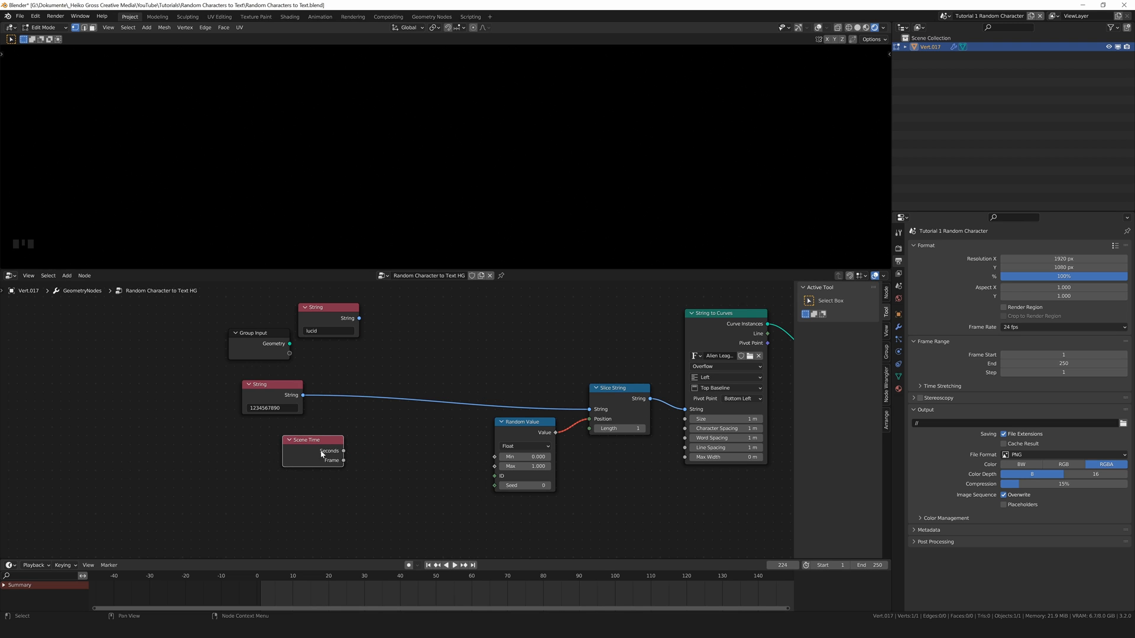
left_click_drag(343, 461, 495, 476)
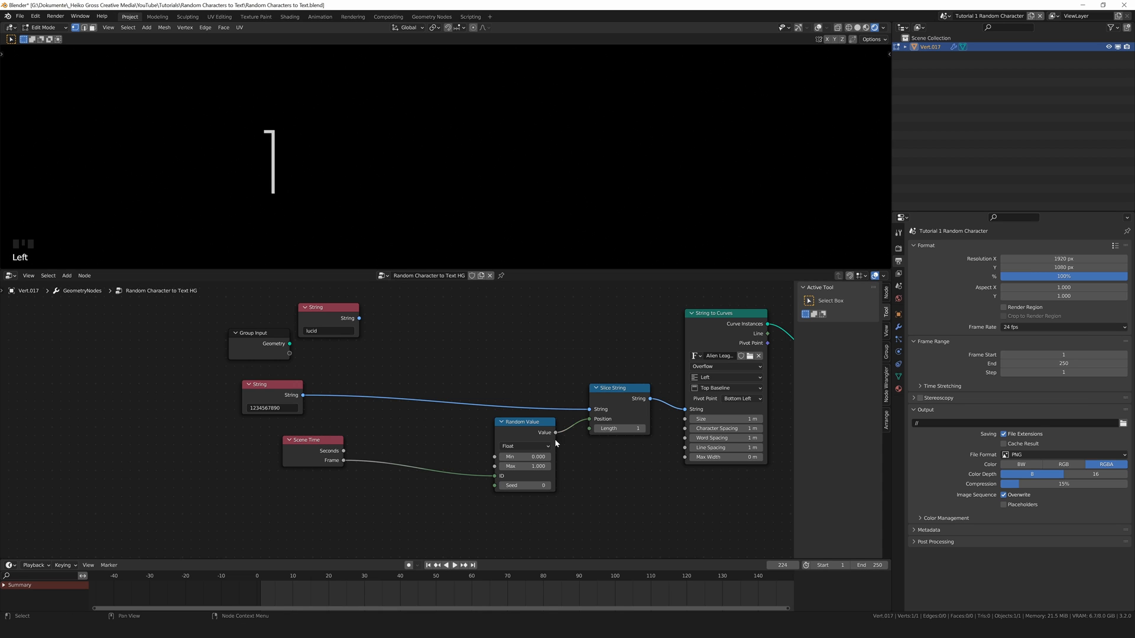
Set the Random Value node's Max to 10
double_click(502, 466)
type("10")
key("Return")
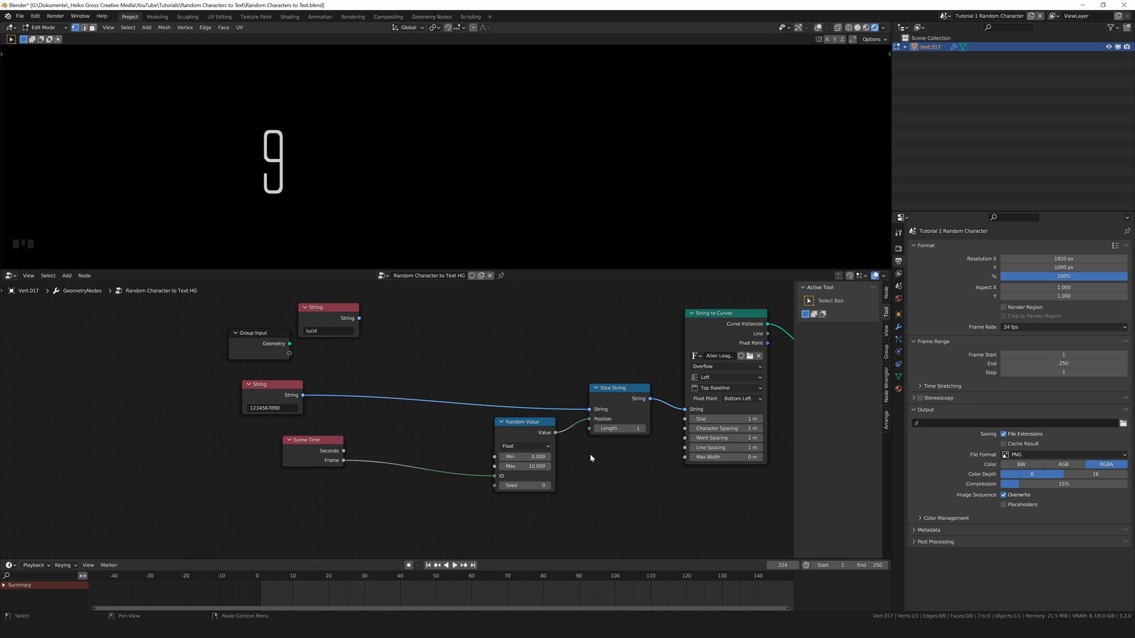
Play the animation from the first frame to check how the digit changes over time
left_click(429, 565)
key("space")
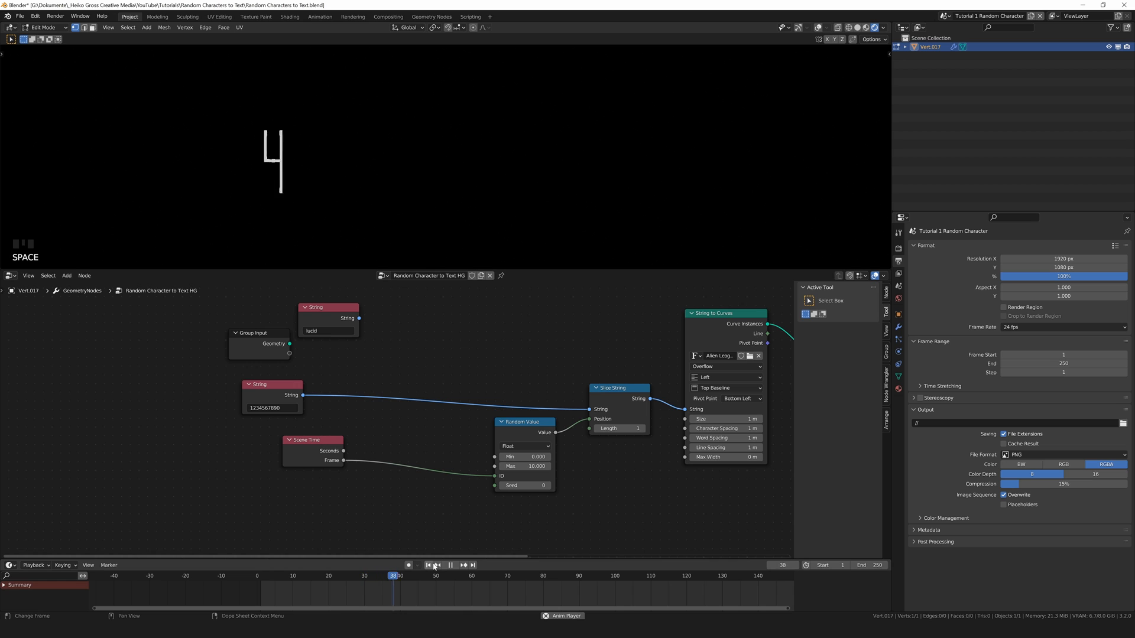
key("space")
left_click(395, 493)
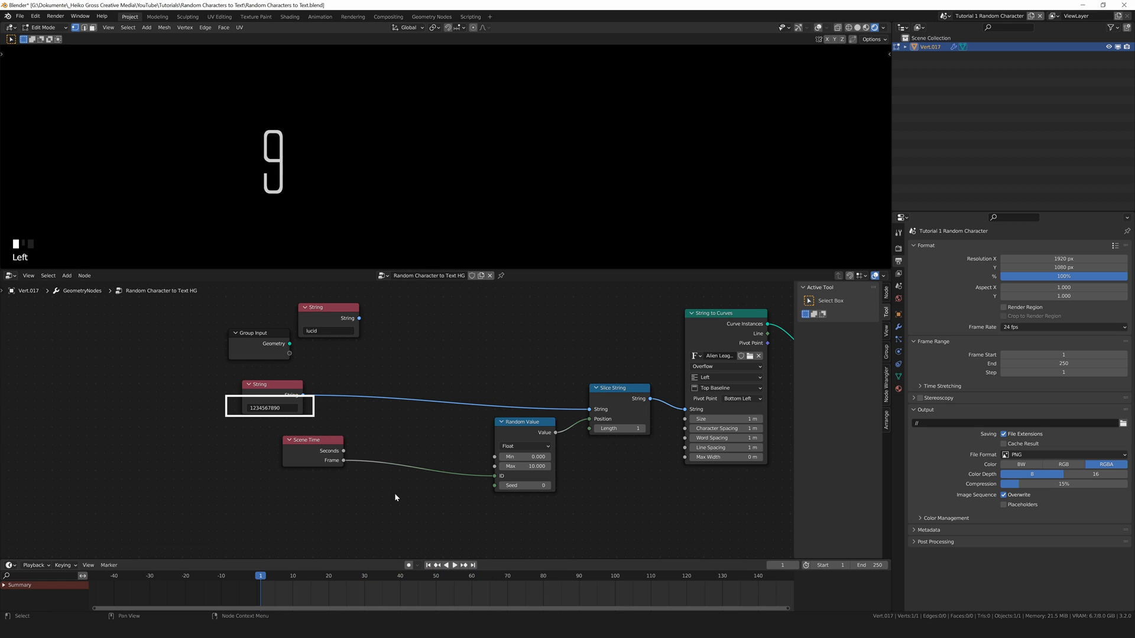
Move the Scene Time node farther from Random Value and insert a Math node into the link between them
left_click_drag(326, 448, 290, 447)
key("shift+a")
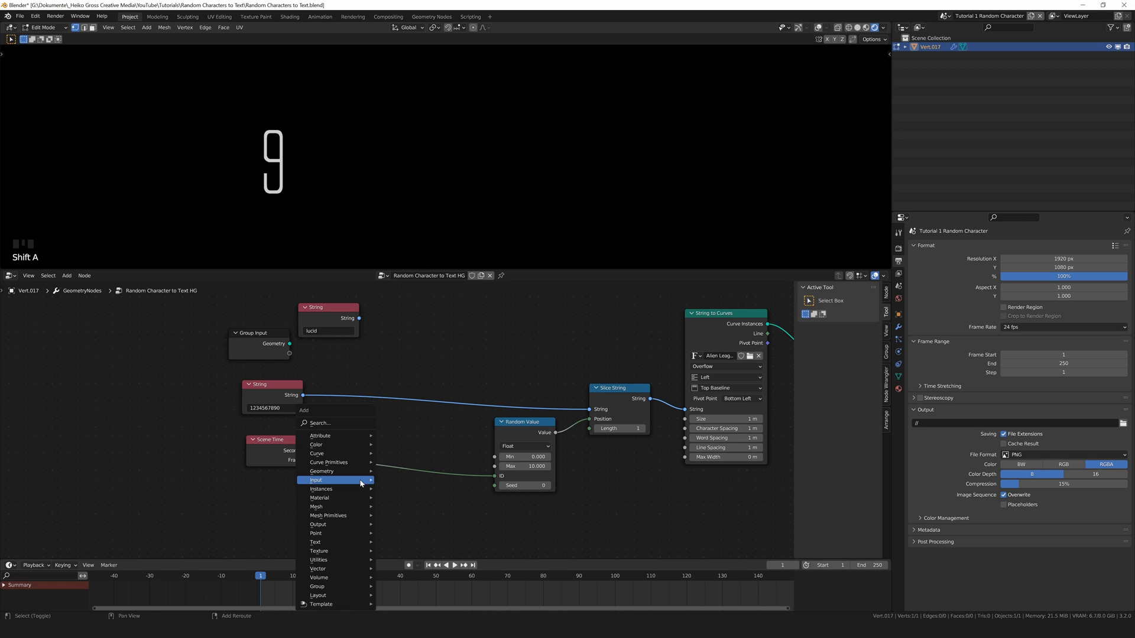
mouse_move(360, 480)
mouse_move(354, 559)
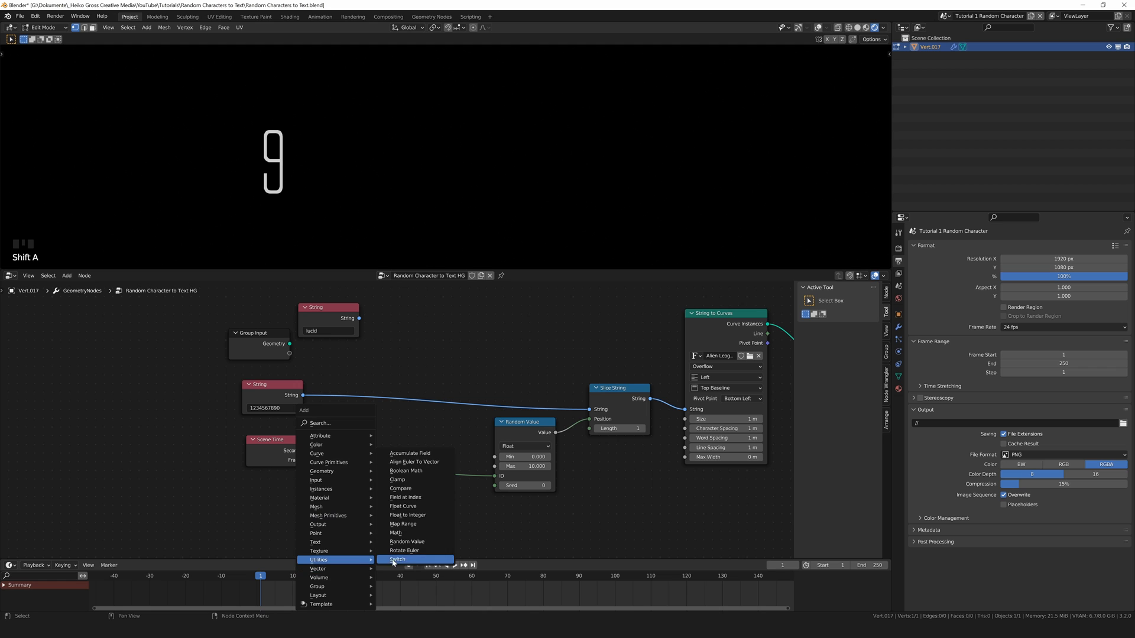
left_click(415, 533)
left_click(371, 481)
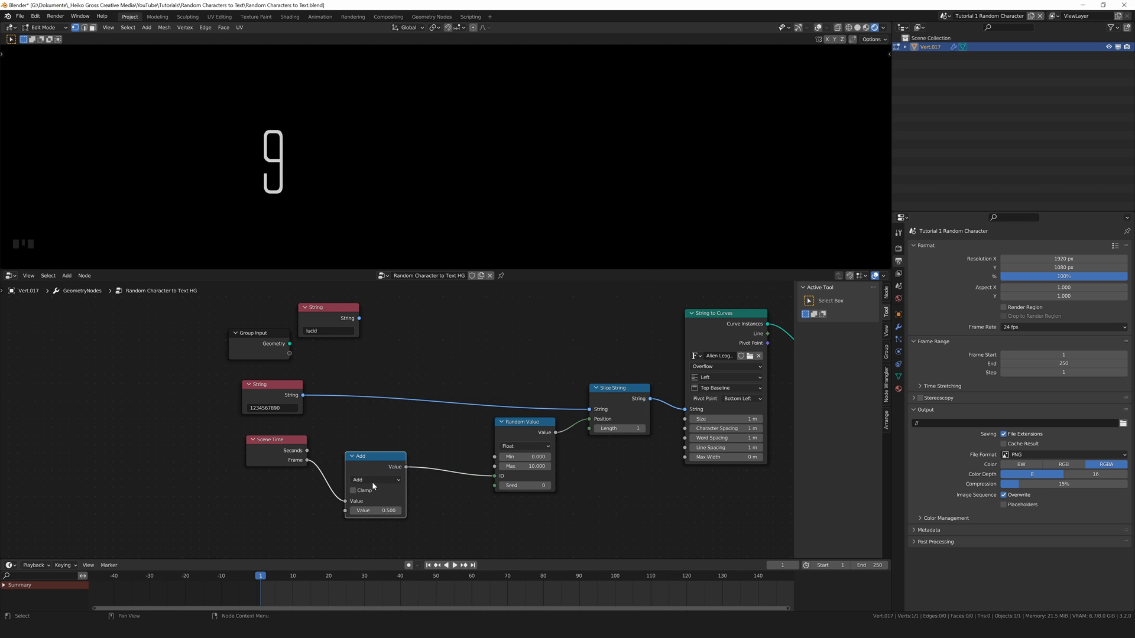
Set the Math node to Multiply with a value of 0.1 and play the animation to check the digit changes
left_click(376, 480)
left_click(382, 523)
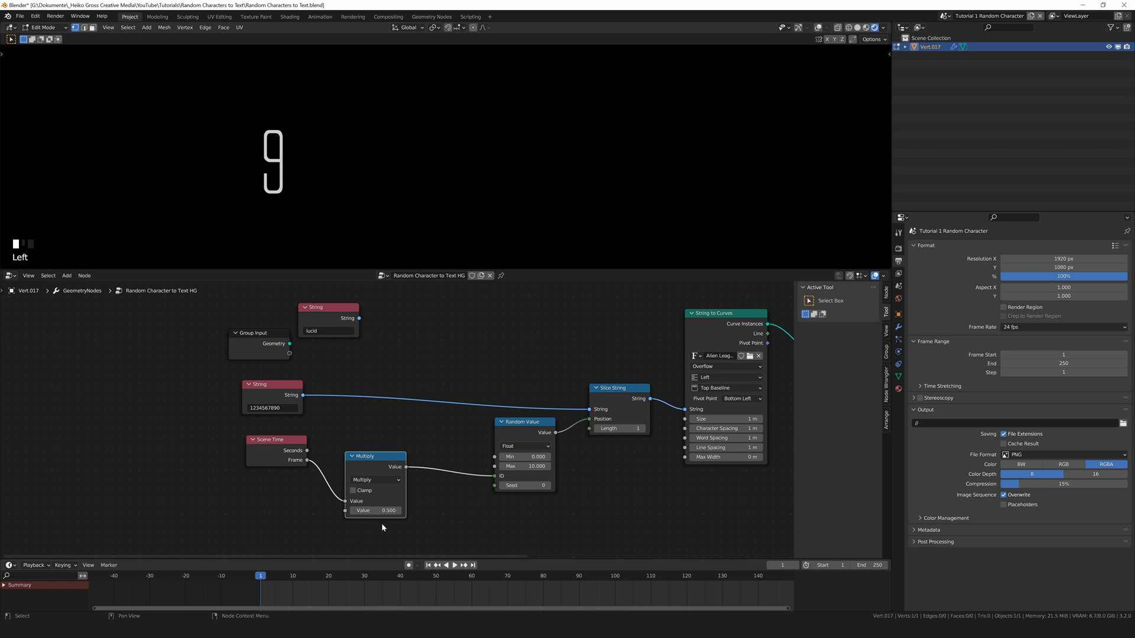
double_click(371, 512)
type("0.1")
key("Return")
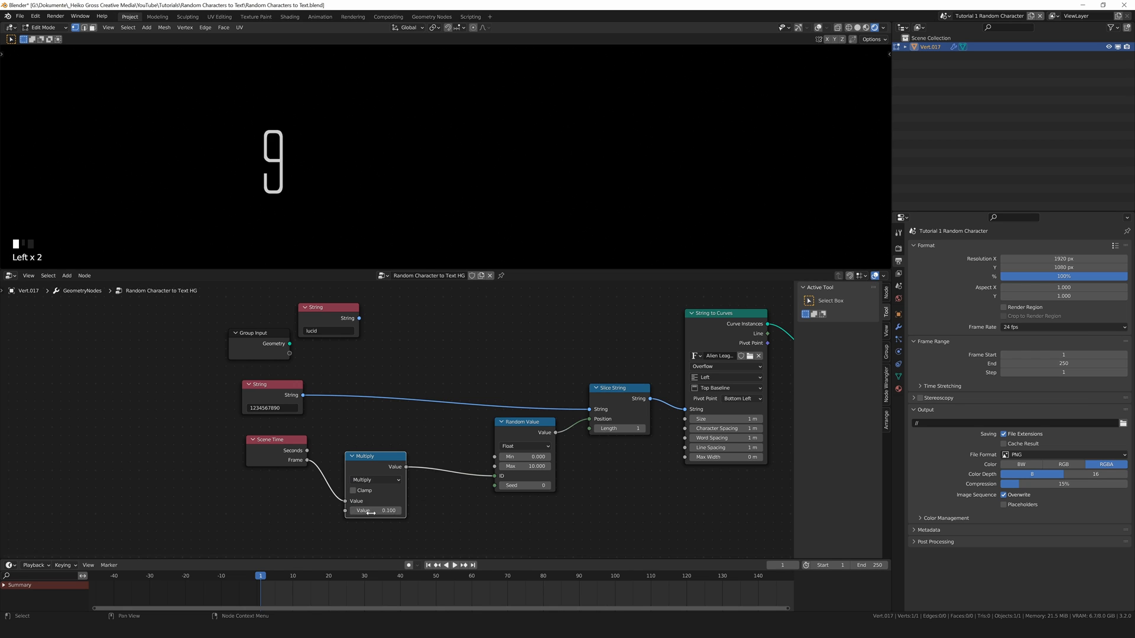
key("space")
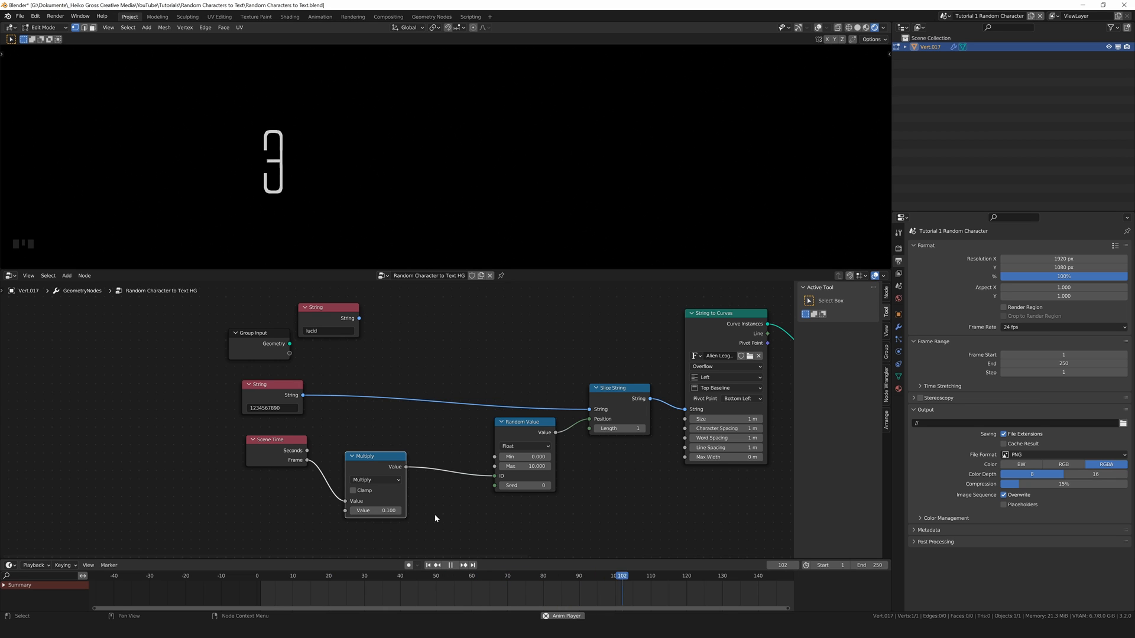
key("space")
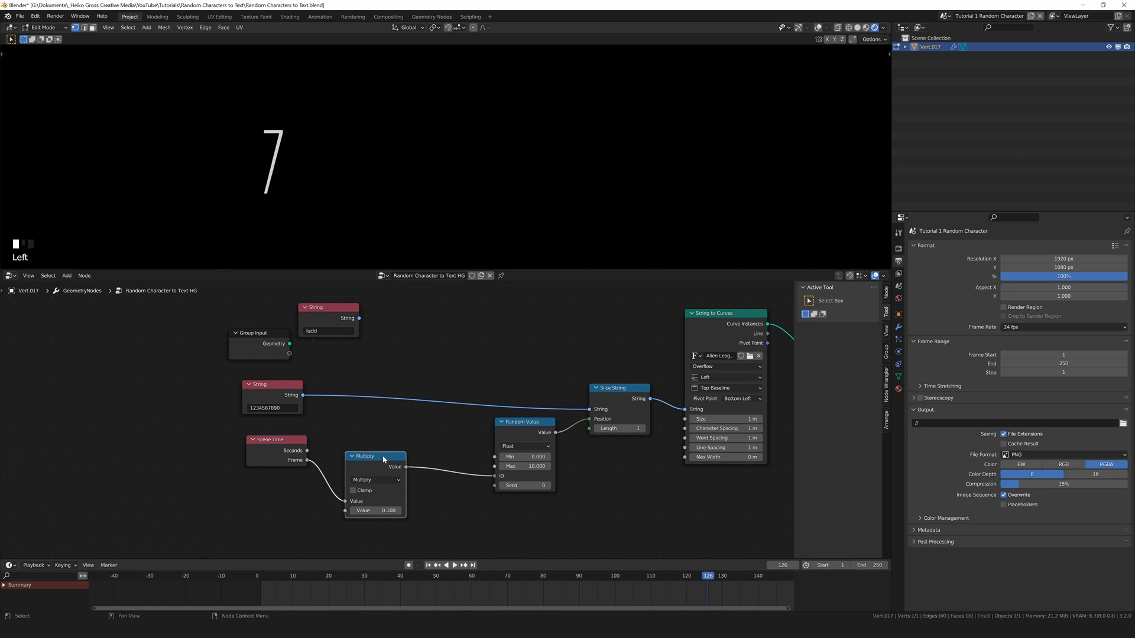
left_click_drag(383, 460, 385, 480)
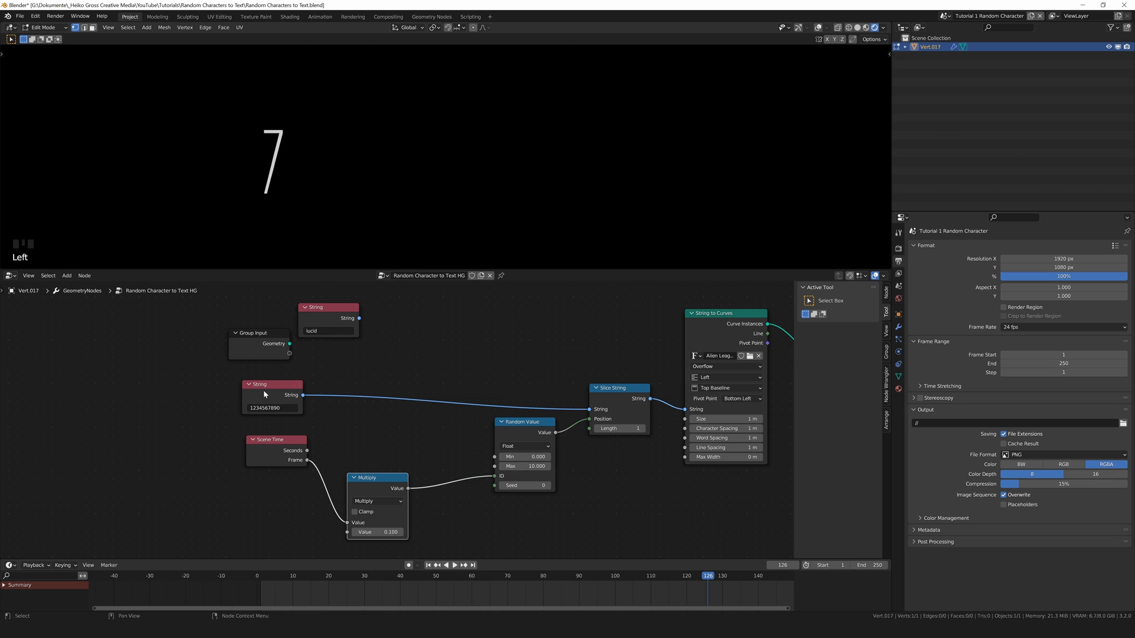
left_click(406, 449)
key("shift+a")
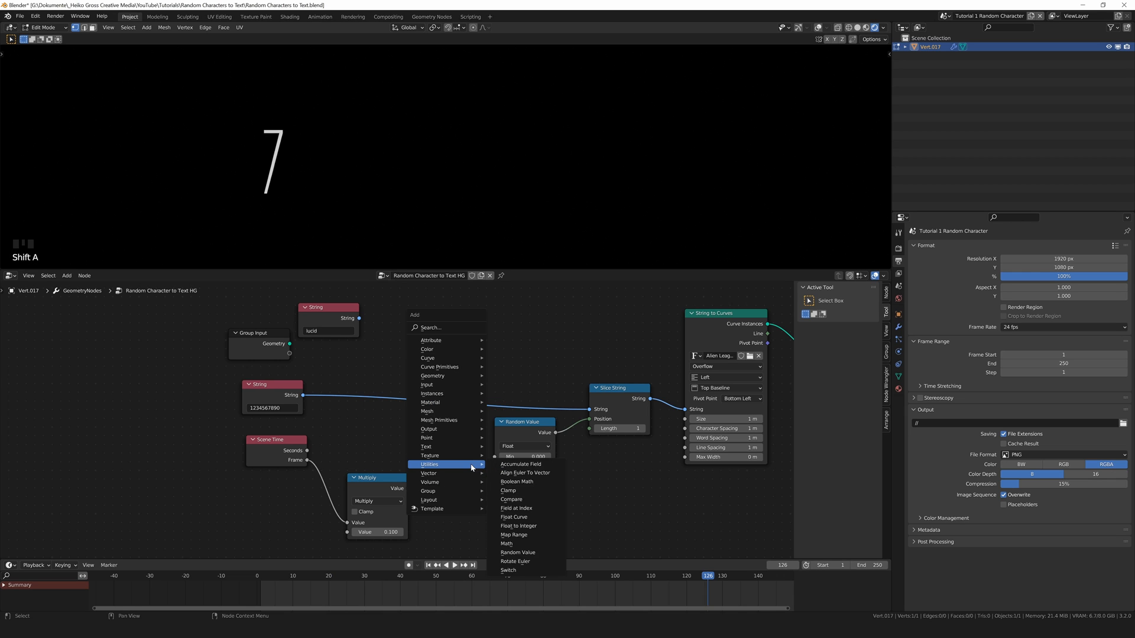
mouse_move(454, 450)
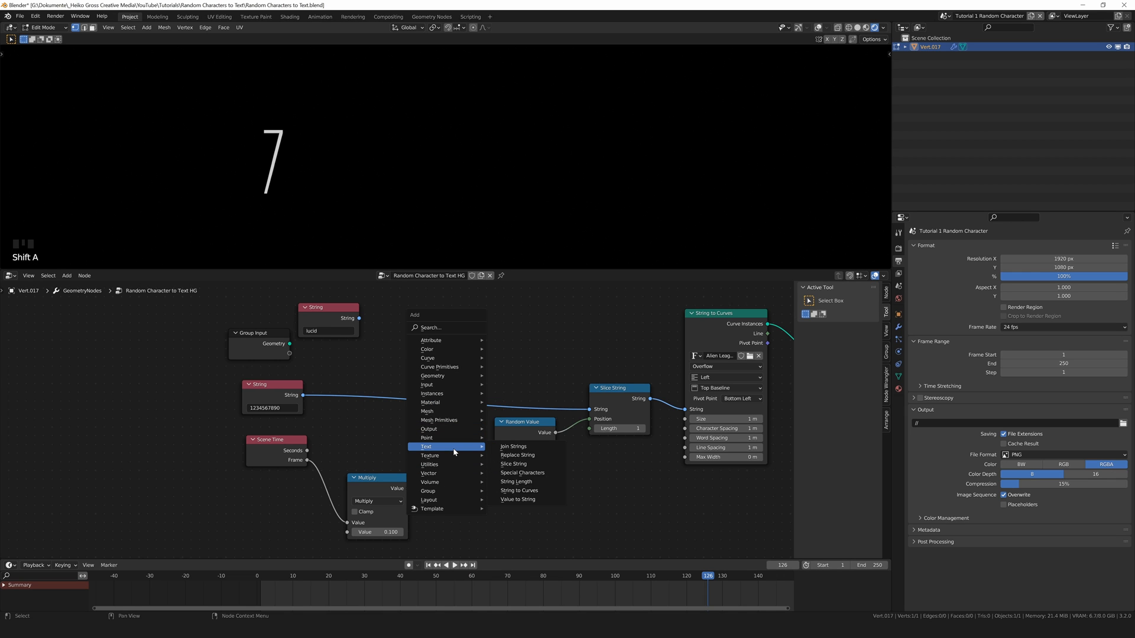
left_click(539, 484)
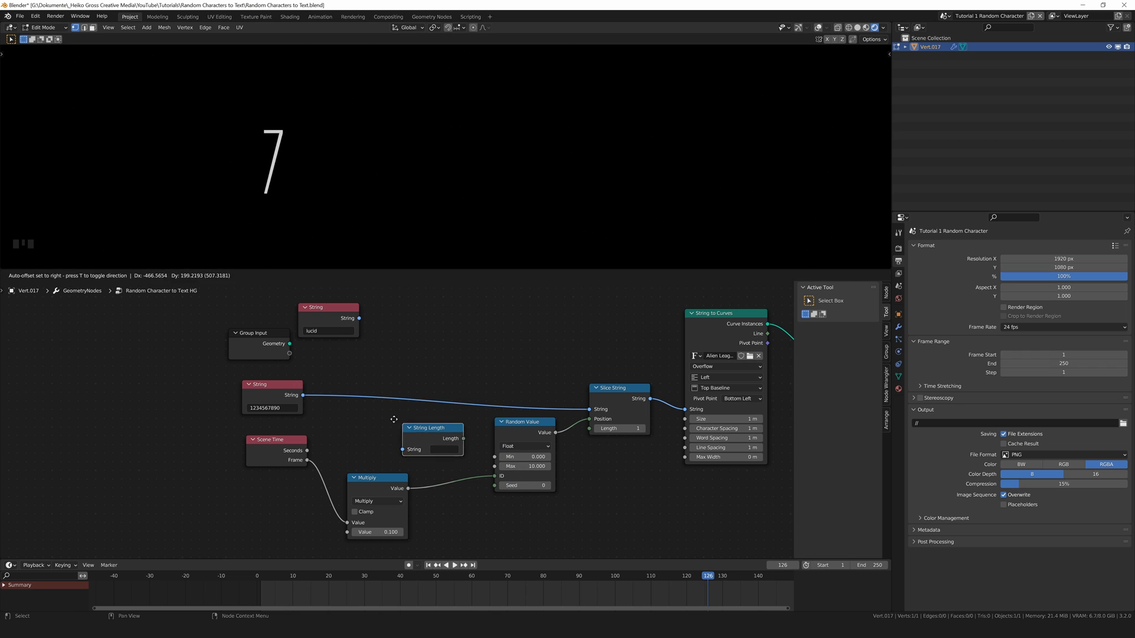
left_click(392, 419)
left_click_drag(303, 400, 498, 473)
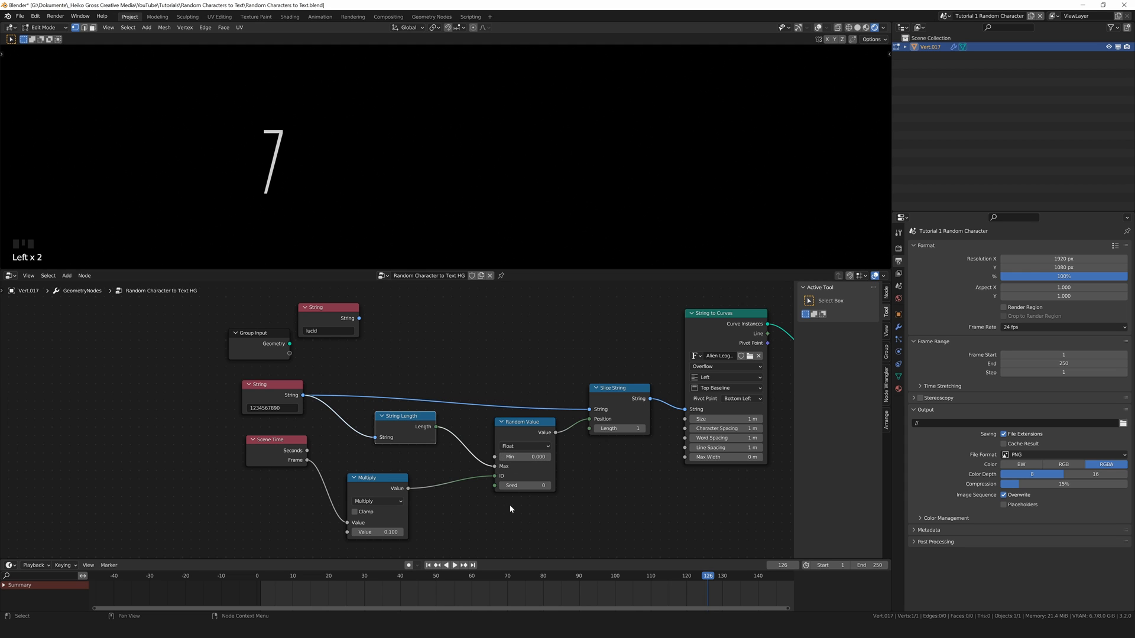
Spread out the Scene Time, Multiply and Random Value nodes around the String Length node
middle_click_drag(523, 444, 549, 443)
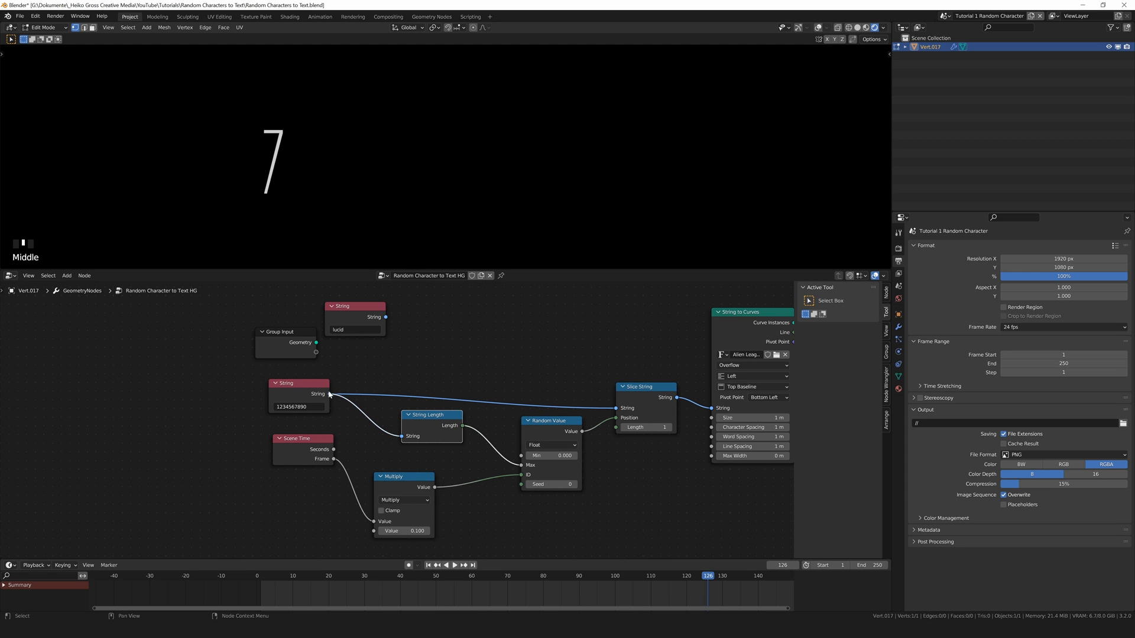
left_click_drag(312, 447, 312, 465)
left_click_drag(399, 480, 401, 513)
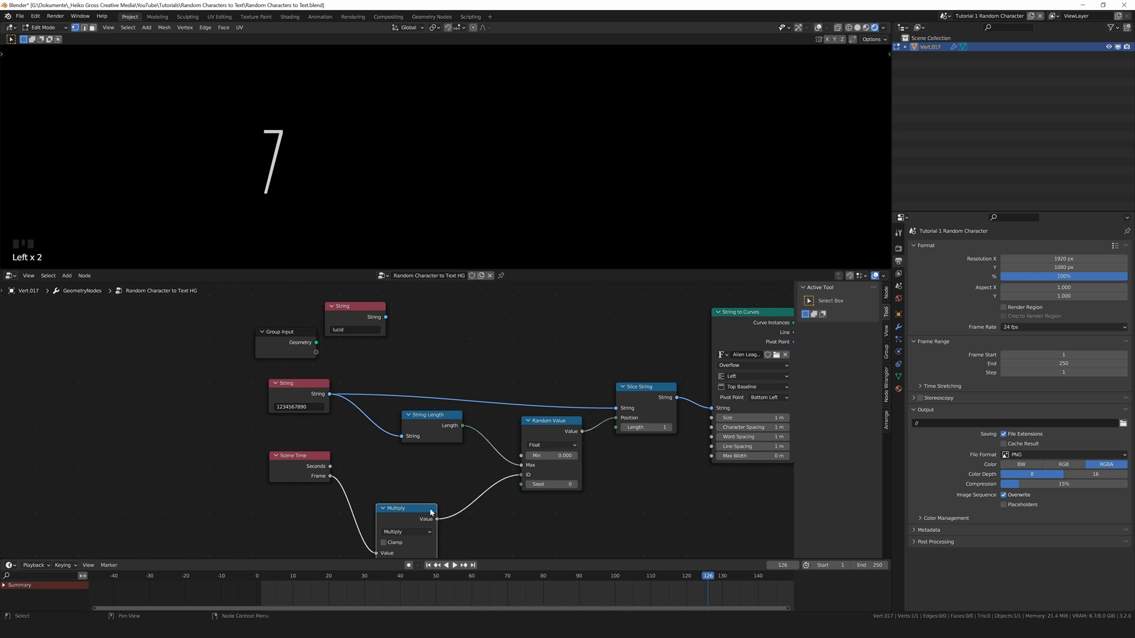
middle_click_drag(500, 445, 422, 367)
left_click_drag(469, 348, 485, 352)
left_click_drag(330, 436, 315, 429)
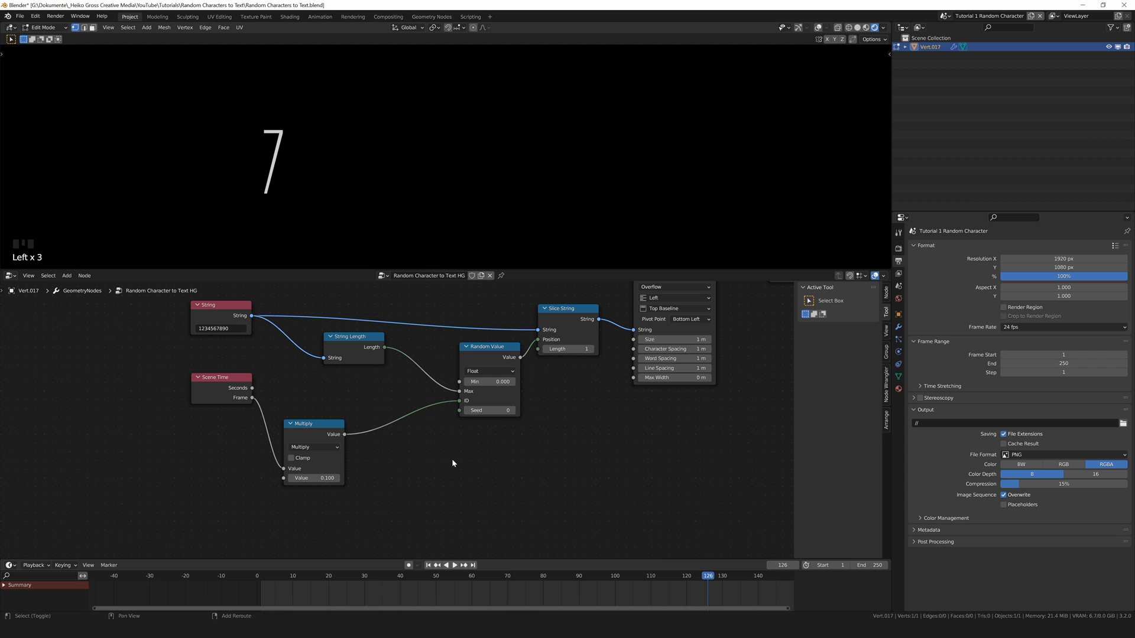
Duplicate the Multiply node and insert the copy into the link between the original Multiply and Random Value's ID
key("shift+a")
mouse_move(454, 462)
left_click(343, 403)
left_click(330, 427)
key("shift+d")
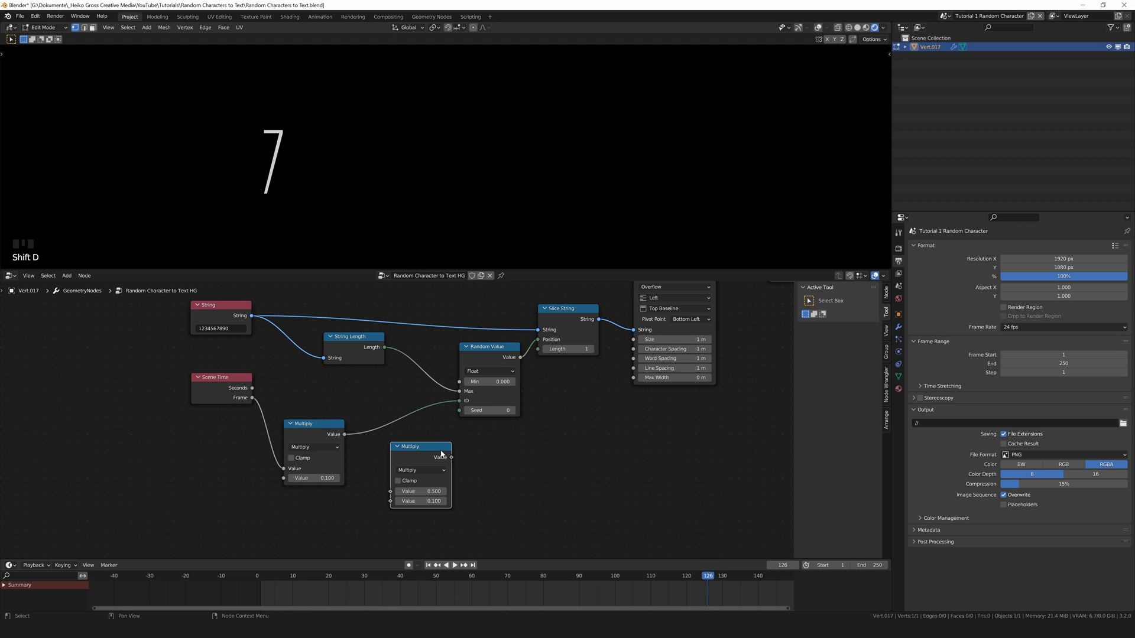
left_click_drag(317, 424, 300, 422)
left_click_drag(417, 451, 398, 412)
Move the Scene Time and first Multiply nodes away from the second Multiply to free space between them
middle_click_drag(397, 412, 511, 409)
left_click_drag(299, 376, 398, 448)
key("g")
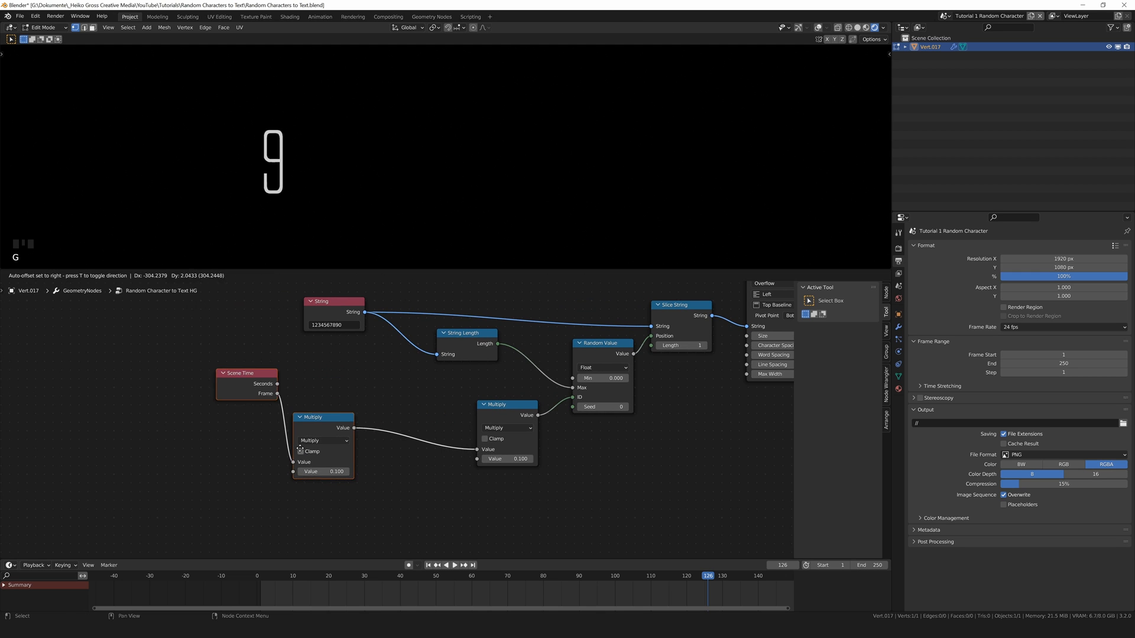
left_click(301, 448)
mouse_move(512, 405)
left_mouse_down()
mouse_move(533, 405)
mouse_move(523, 407)
left_mouse_up()
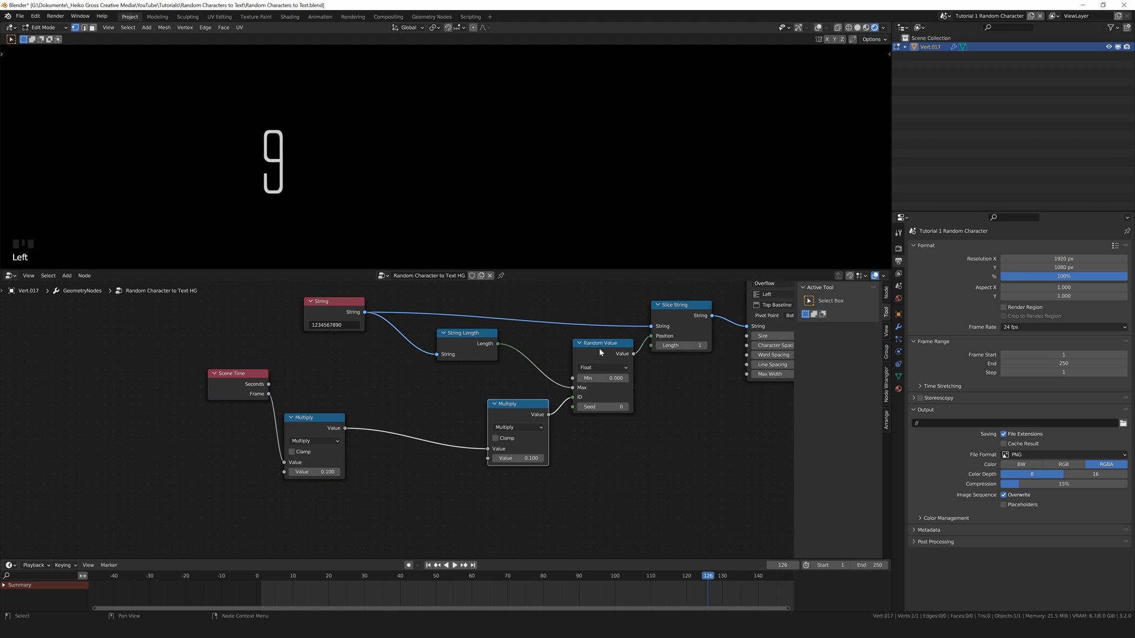
Duplicate Random Value between the two Multiply nodes, linking the first Multiply to its ID and its output to the second Multiply's second value
left_click(598, 348)
key("shift+d")
left_click(403, 407)
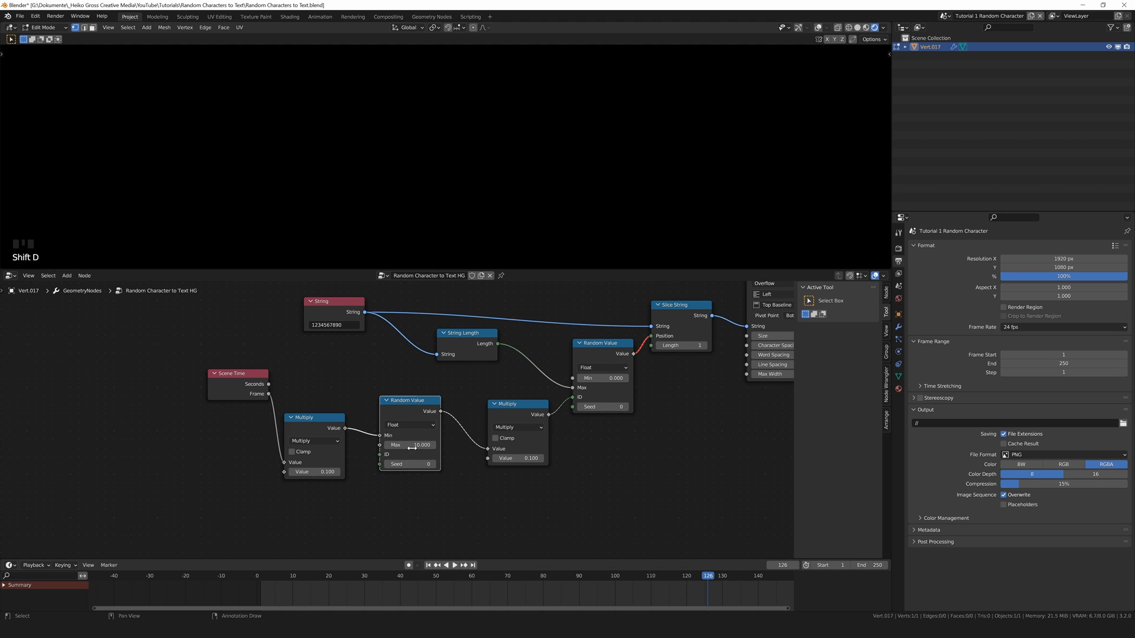
left_click_drag(410, 403, 489, 461)
mouse_move(396, 464)
left_mouse_down()
mouse_move(384, 465)
mouse_move(398, 482)
left_mouse_up()
Set the new Random Value node's minimum to 0.01 and maximum to 0.5
left_click(426, 463)
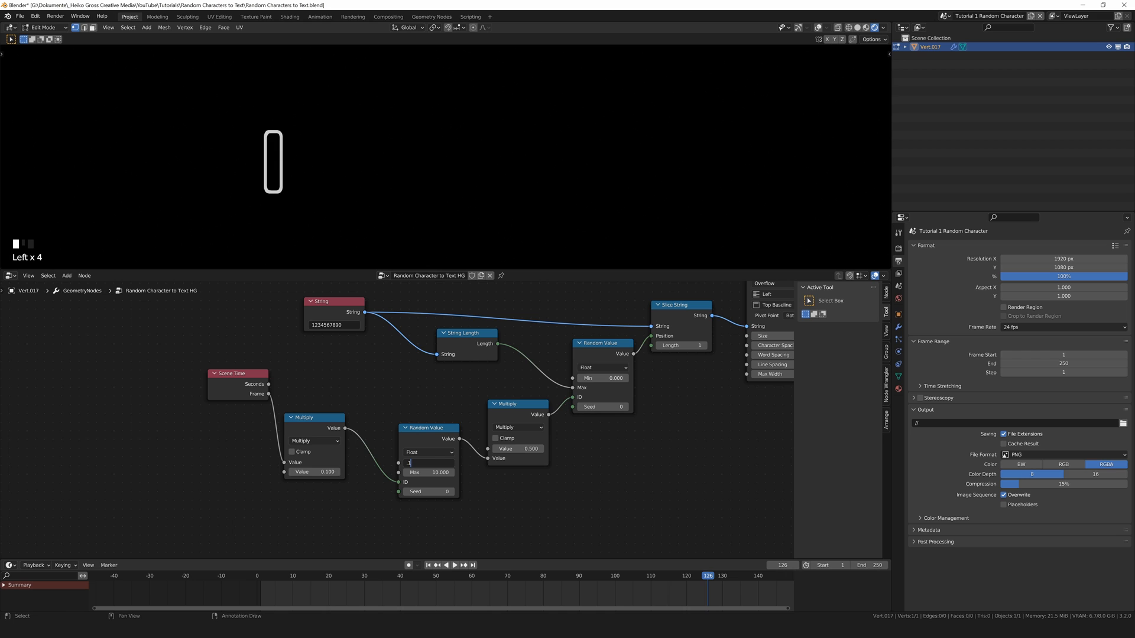
type(".1")
key("Return")
left_click(430, 463)
key("Return")
left_click(434, 473)
type(".5")
key("Return")
Play the animation from the first frame to check how the character changes
left_click_drag(302, 380, 388, 448)
left_click(428, 565)
key("space")
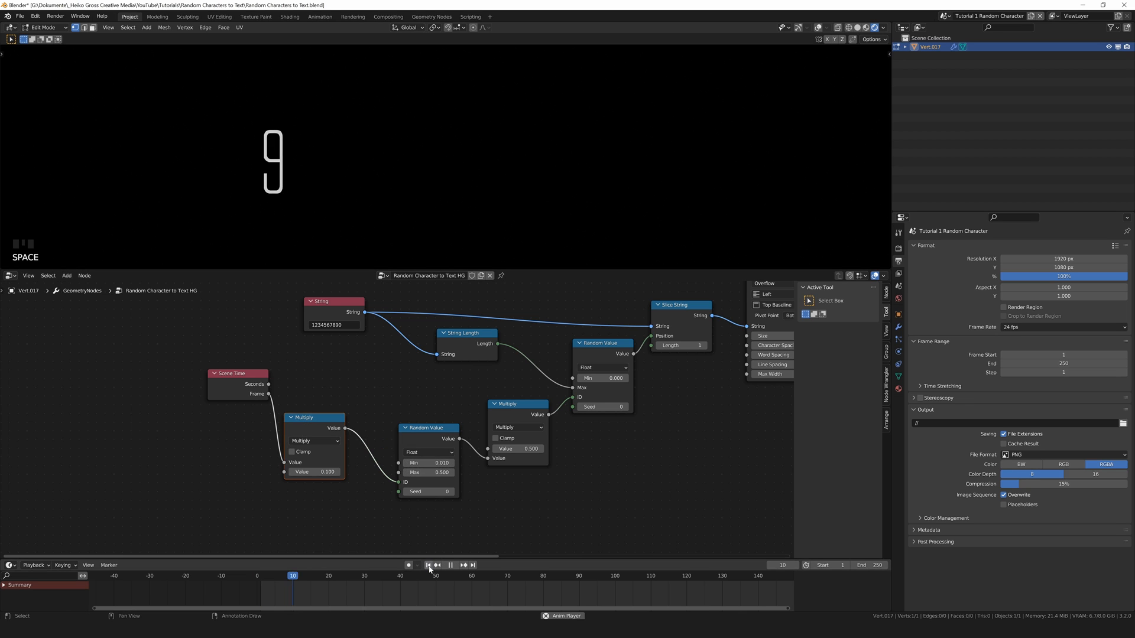
key("space")
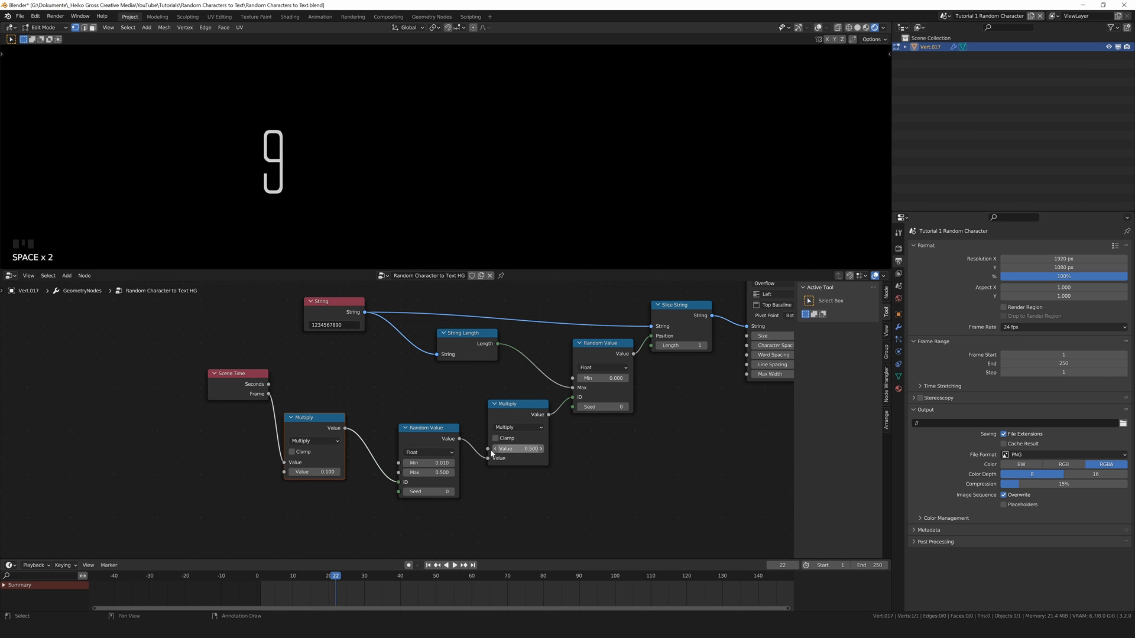
Move the first Multiply and its Random Value lower, and link Scene Time's Frame to the second Multiply's first value
left_click_drag(315, 419, 311, 452)
left_click_drag(426, 429, 424, 472)
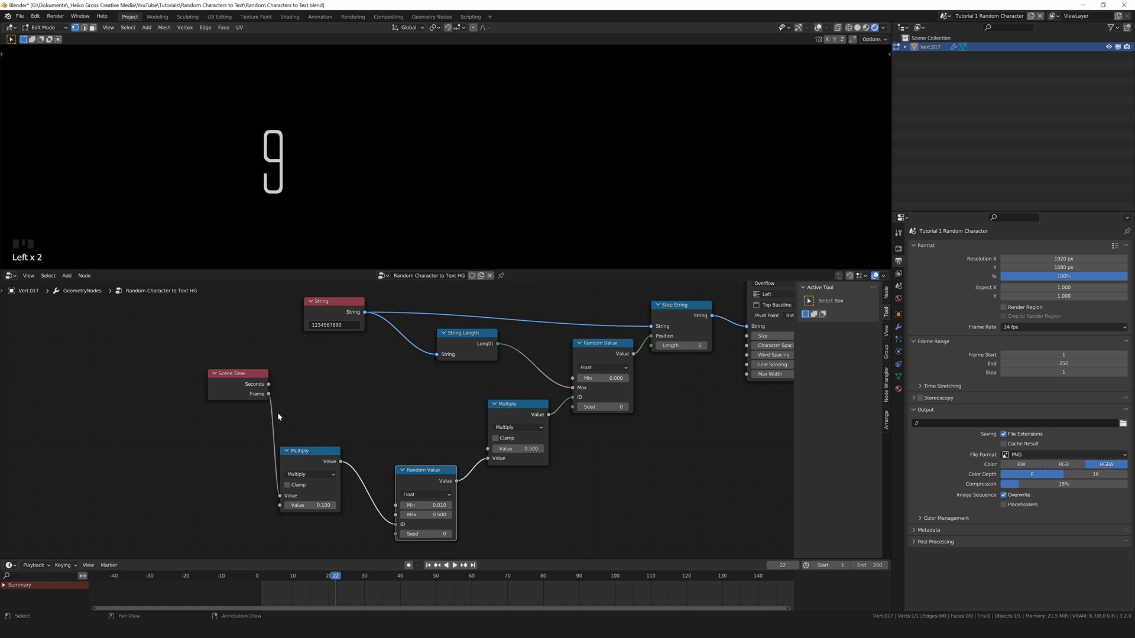
left_click_drag(269, 394, 488, 449)
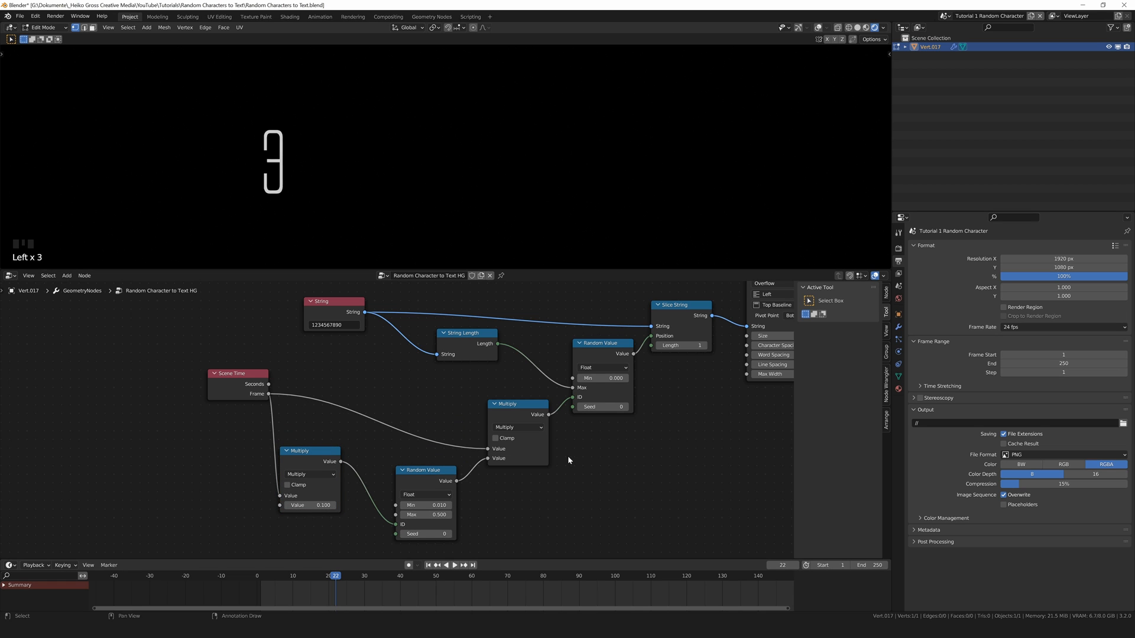
Play the animation to check the irregular character changes and return to the first frame
key("space")
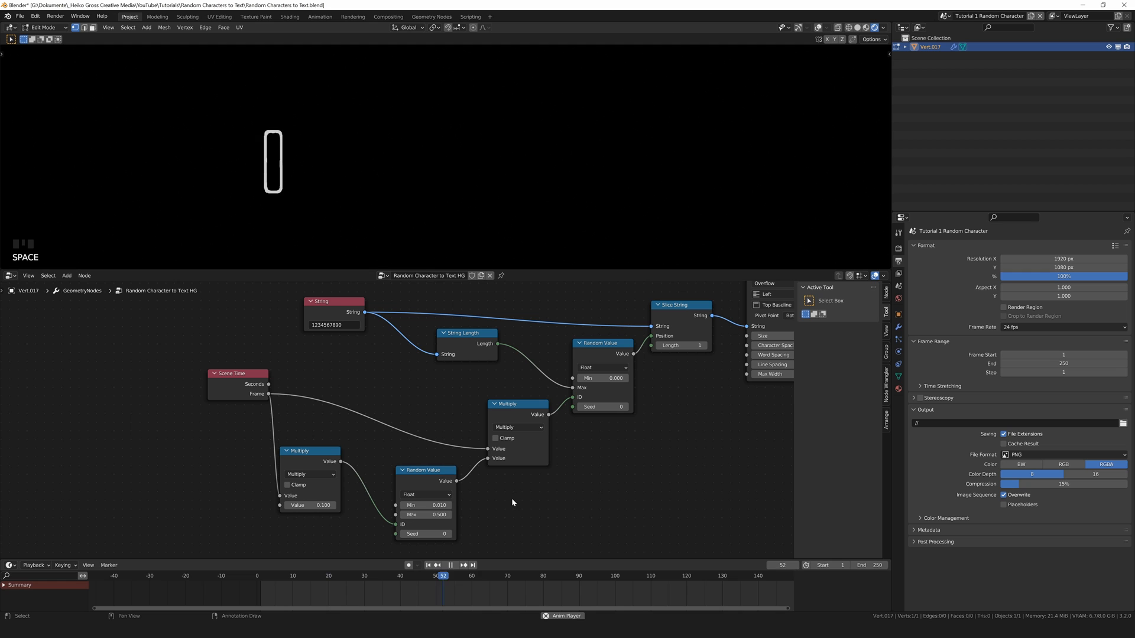
key("space")
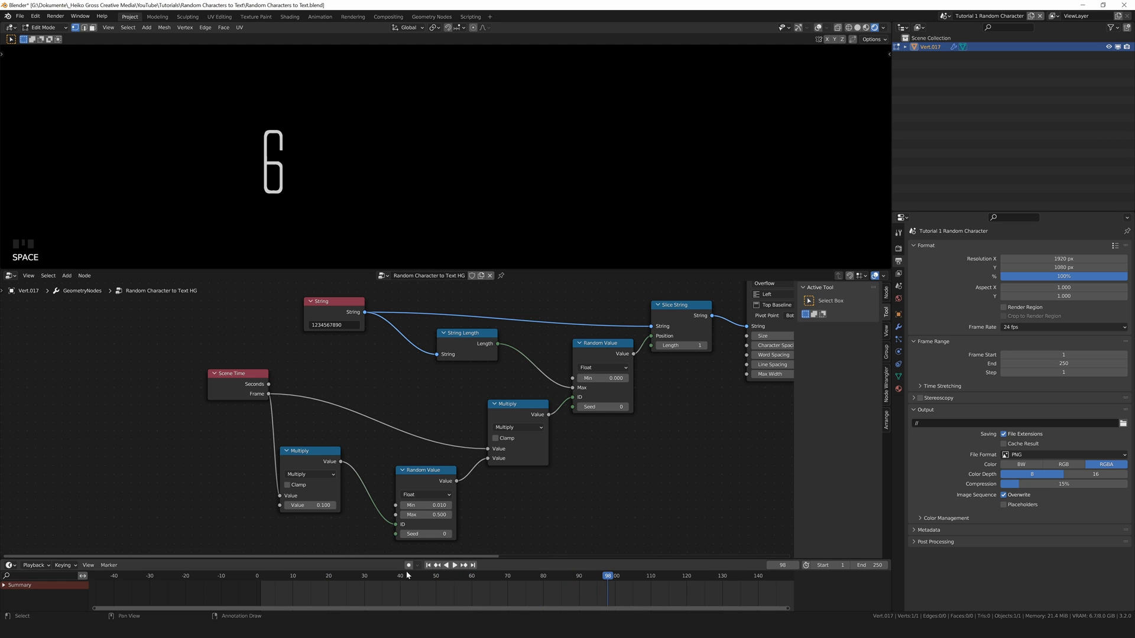
left_click(429, 565)
Duplicate the first Multiply into the link between Scene Time and the second Multiply, changing the copy to Add with value 100
left_click(315, 452)
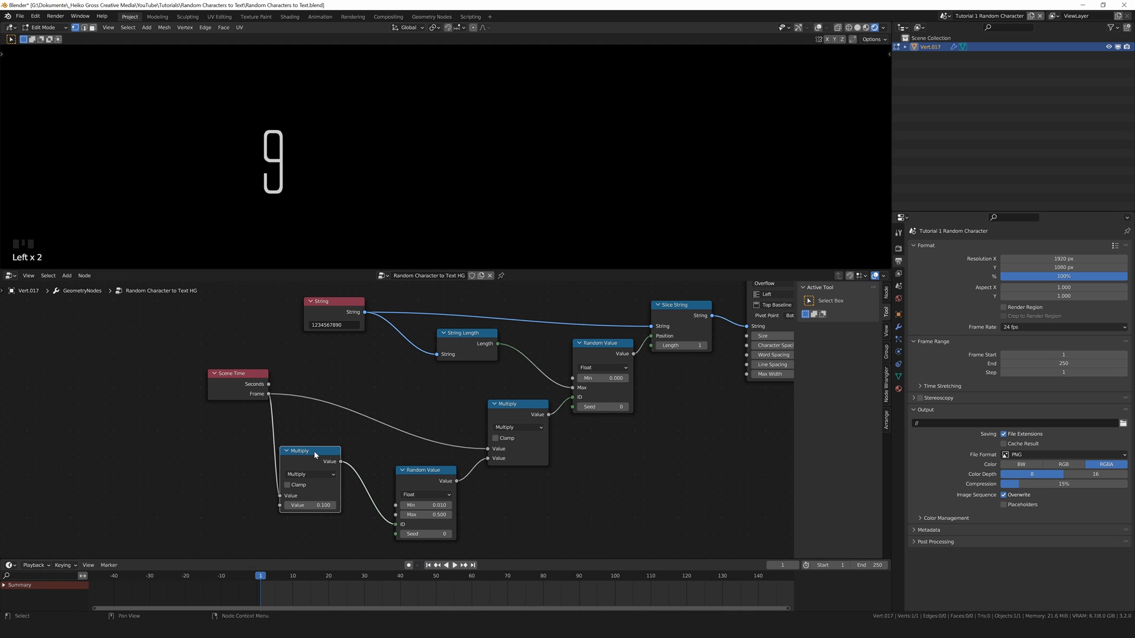
key("shift+d")
left_click(401, 396)
left_click(399, 418)
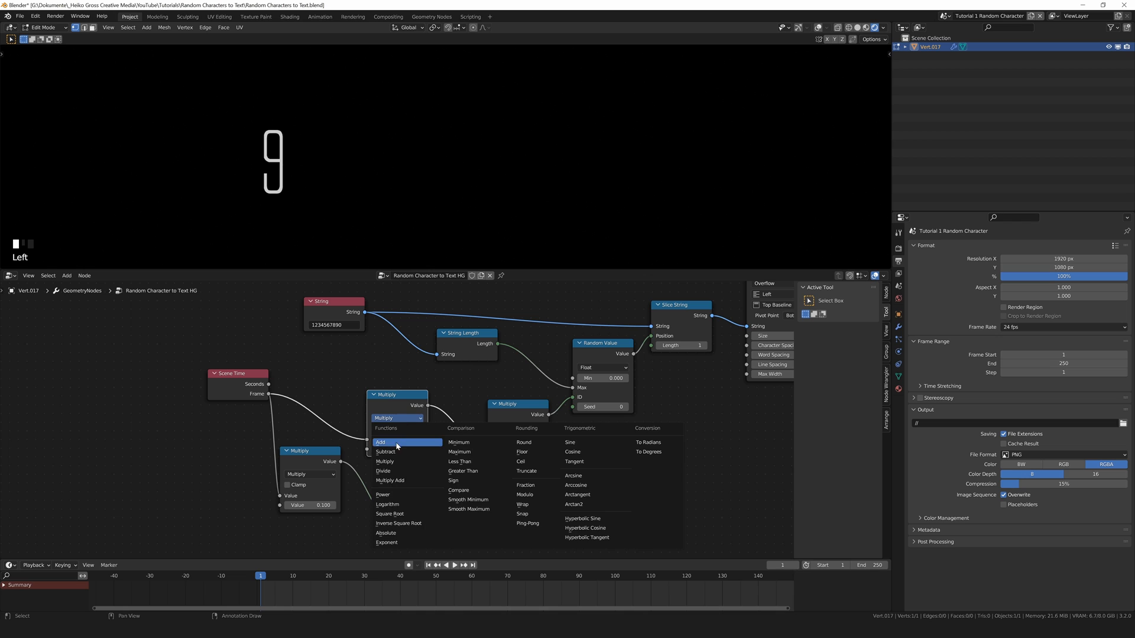
left_click(398, 442)
left_click(397, 450)
type("100")
key("Return")
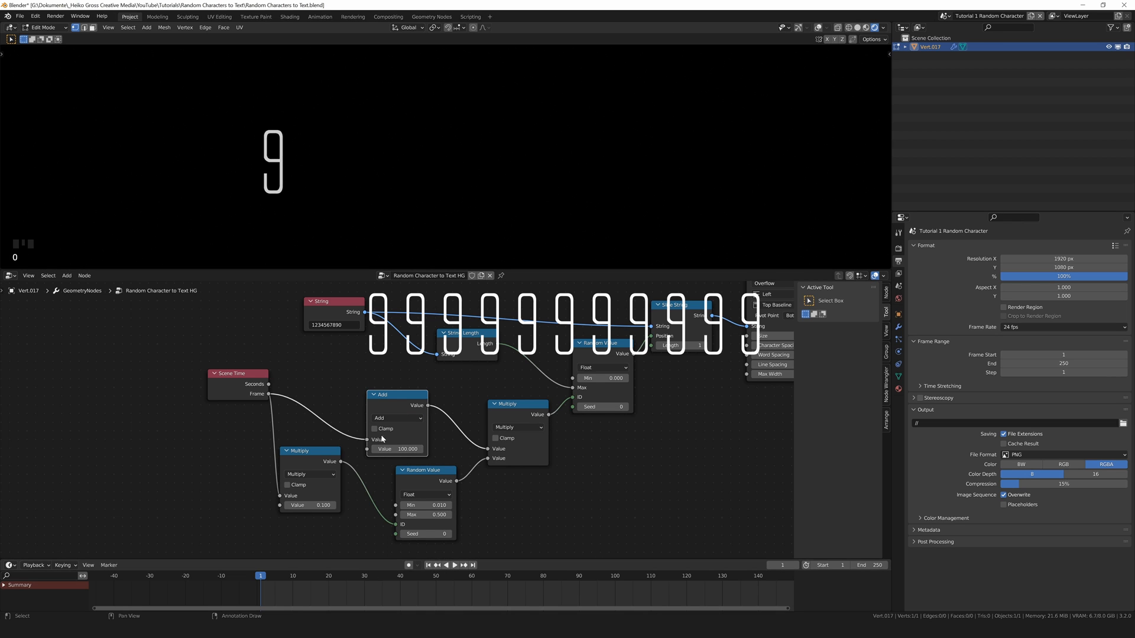
Play the animation with the Add offset in place and return to the first frame
key("Left")
key("space")
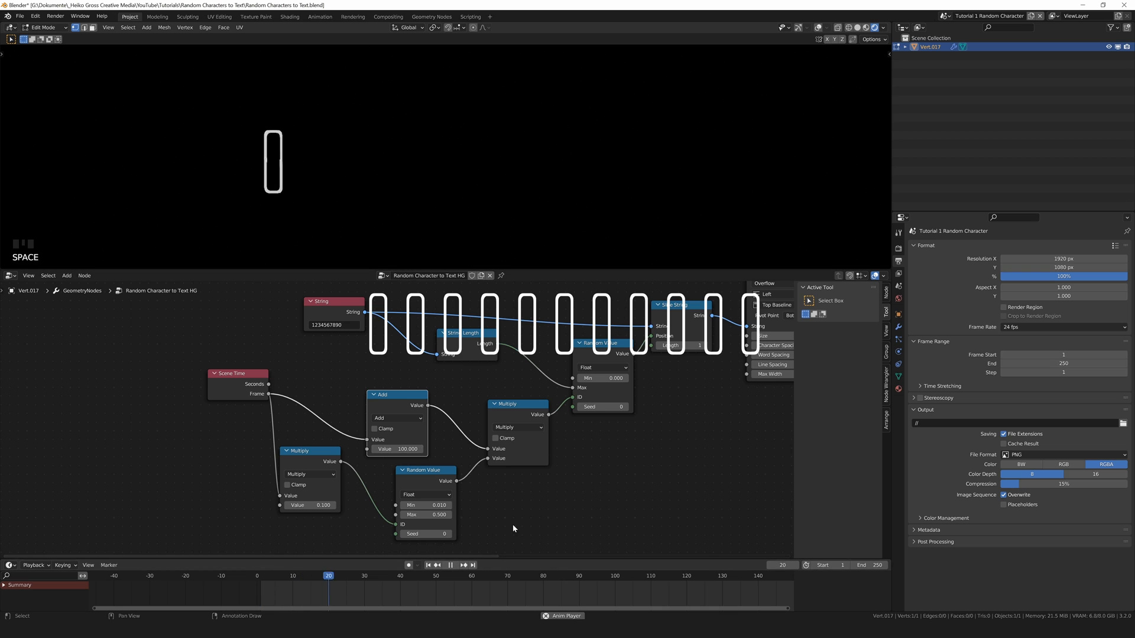
key("space")
left_click(428, 565)
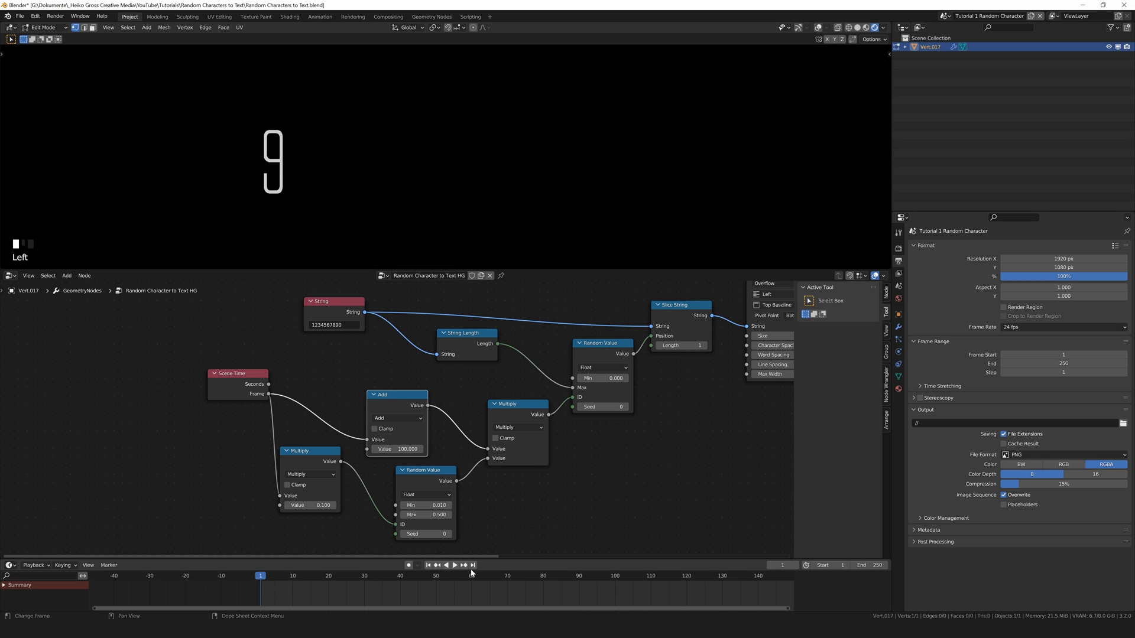
Raise the seed of the Random Value feeding the second Multiply to 6
left_click(449, 535)
left_click(450, 535)
left_click(449, 535)
left_click(449, 535)
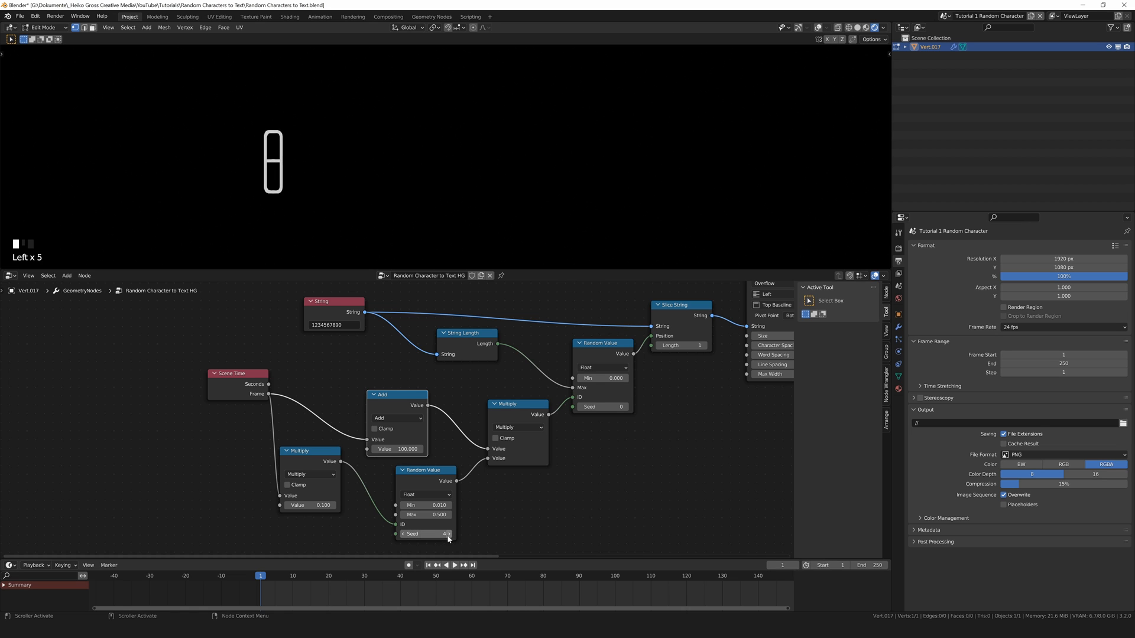
left_click(449, 535)
left_click_drag(348, 311, 126, 318)
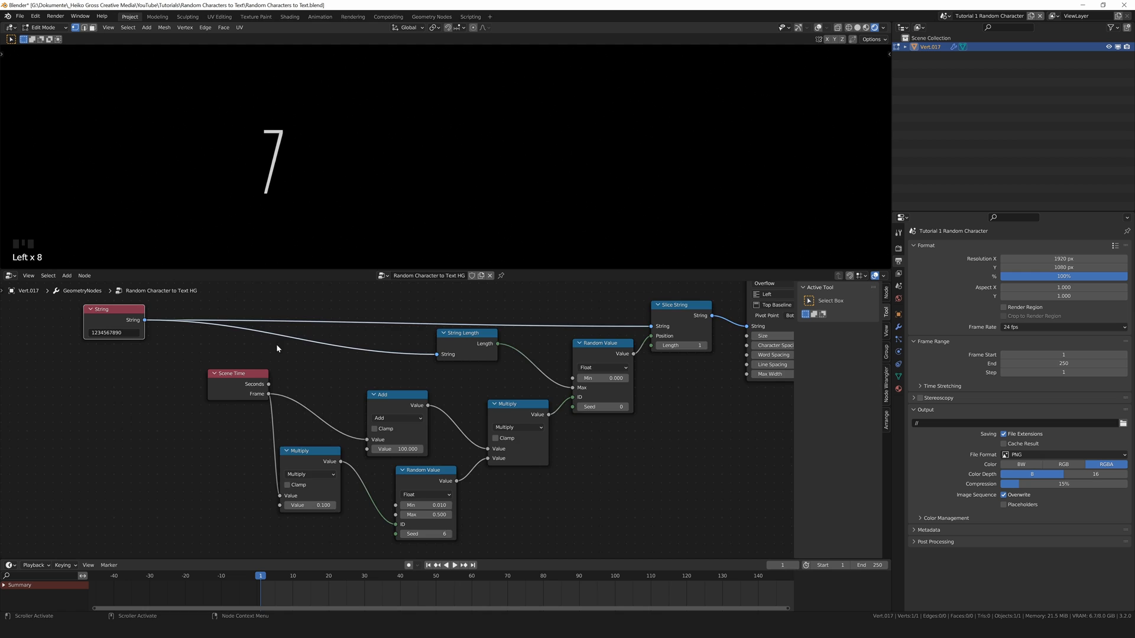
left_click(397, 413)
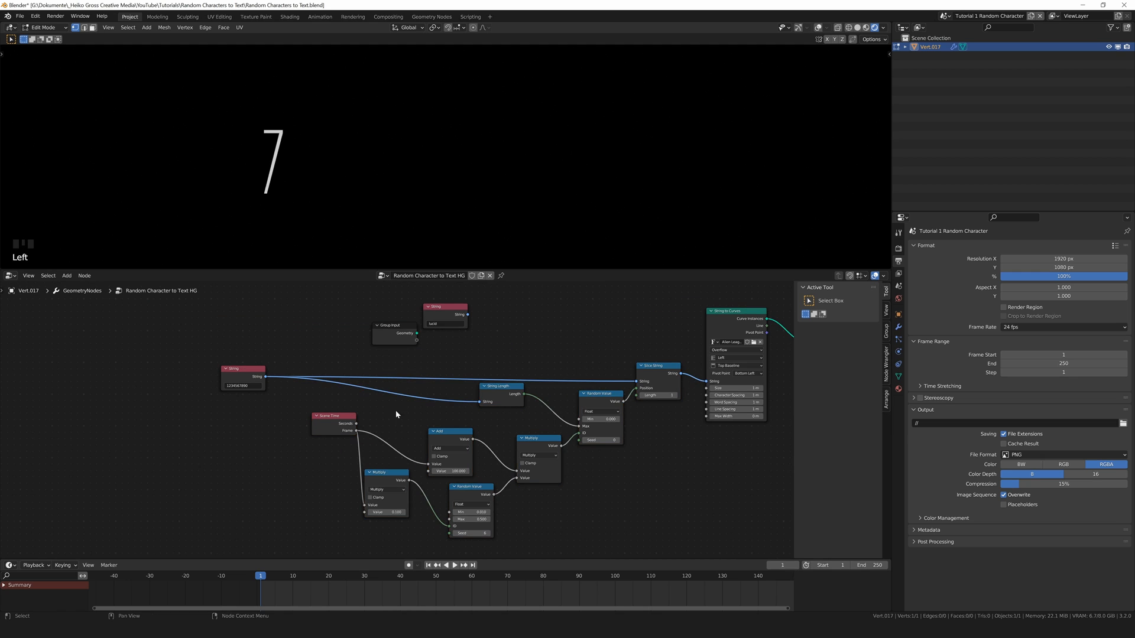
right_click_drag(409, 365, 412, 406, "shift")
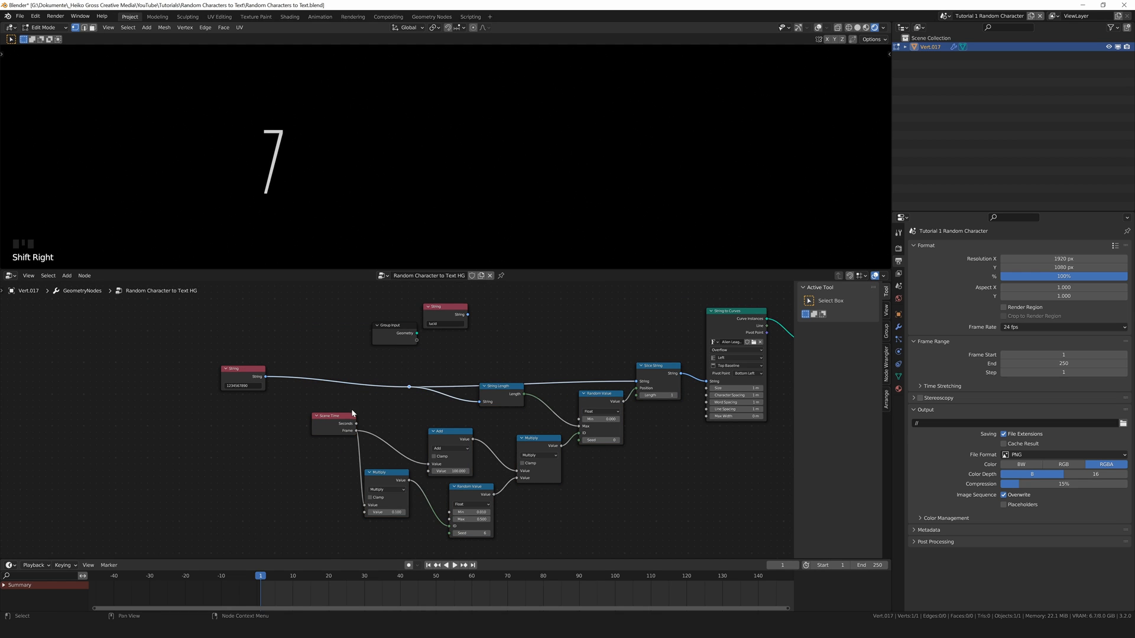
left_click_drag(256, 380, 199, 380)
Group the nodes from Scene Time and the reroute through Slice String, leaving the String node outside
middle_click_drag(331, 501, 266, 490)
left_click_drag(216, 519, 622, 349)
key("ctrl+g")
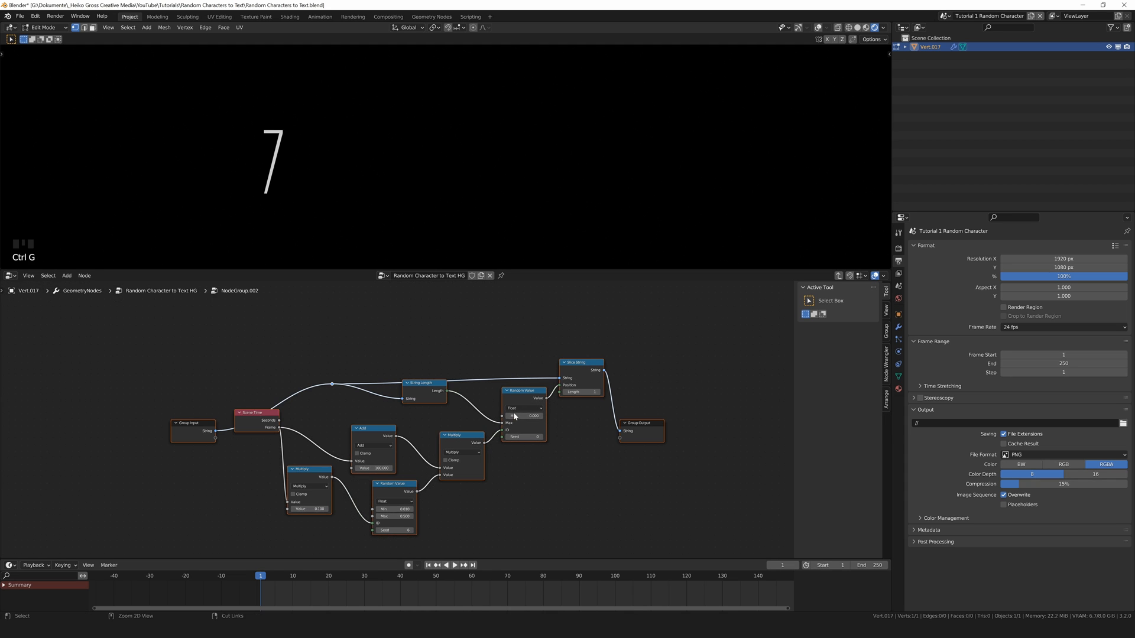
Inside the group, set the Seed of the Random Value feeding Multiply to 0 and link it to the Group Input
left_click(359, 494)
left_click(412, 530)
left_click(412, 530)
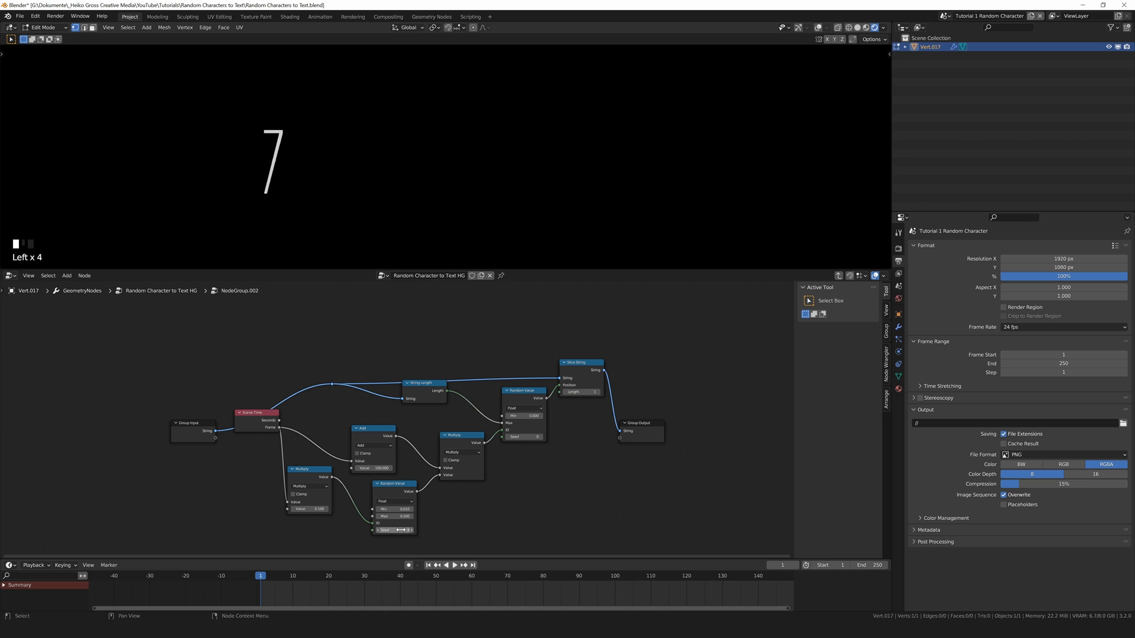
type("0")
key("Return")
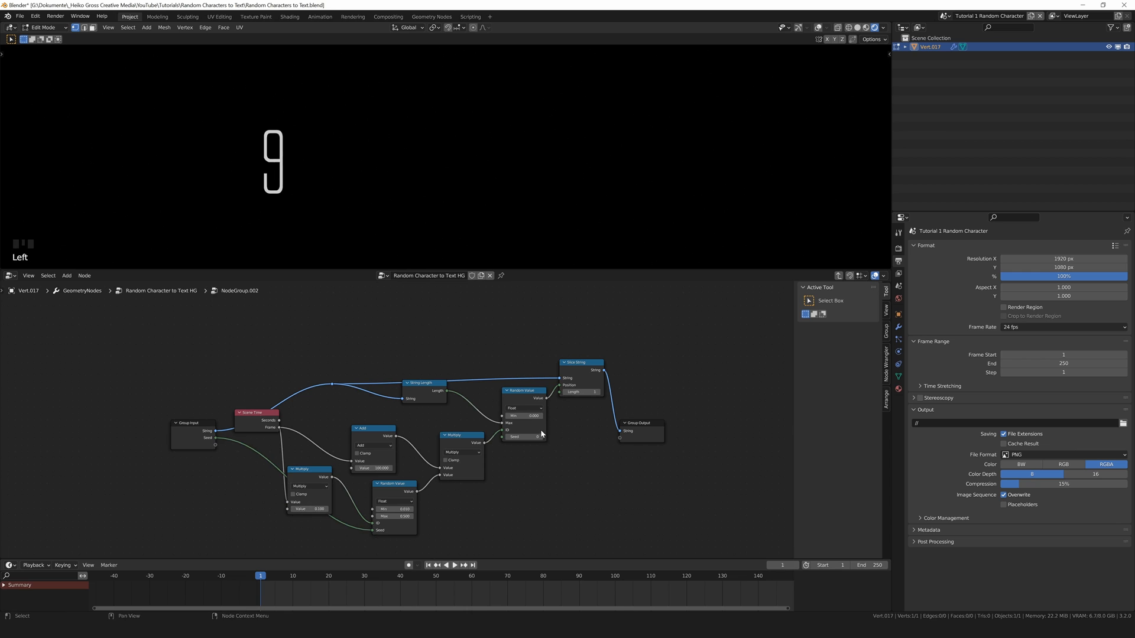
Leave the node group and move its node into line between the String and String to Curves nodes
key("ctrl+Tab")
left_click(504, 464)
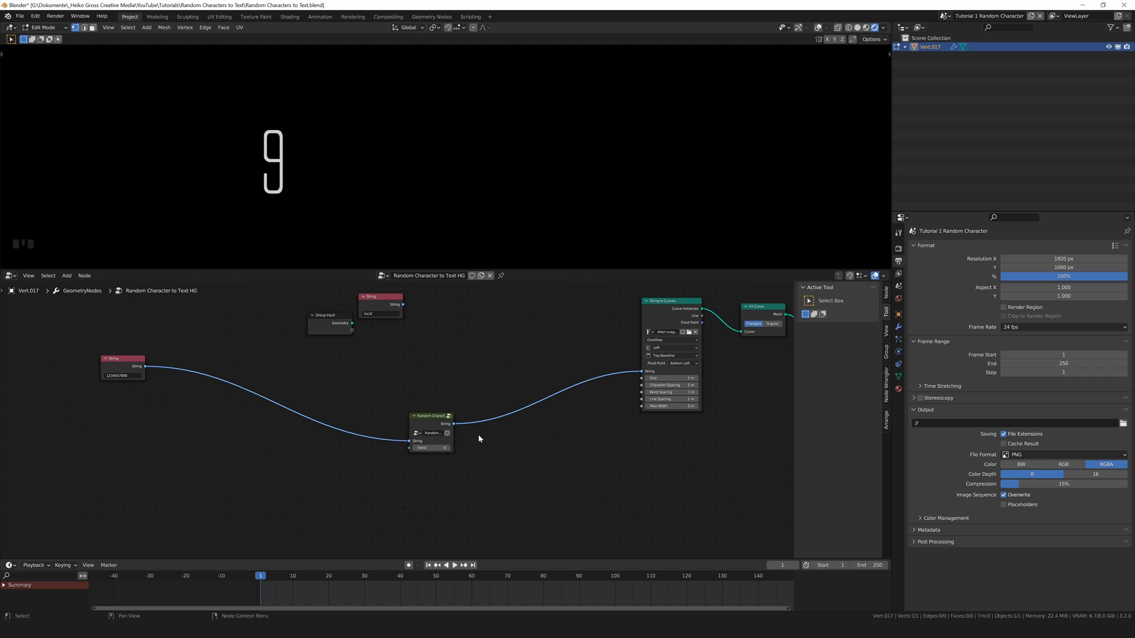
left_click_drag(442, 421, 415, 347)
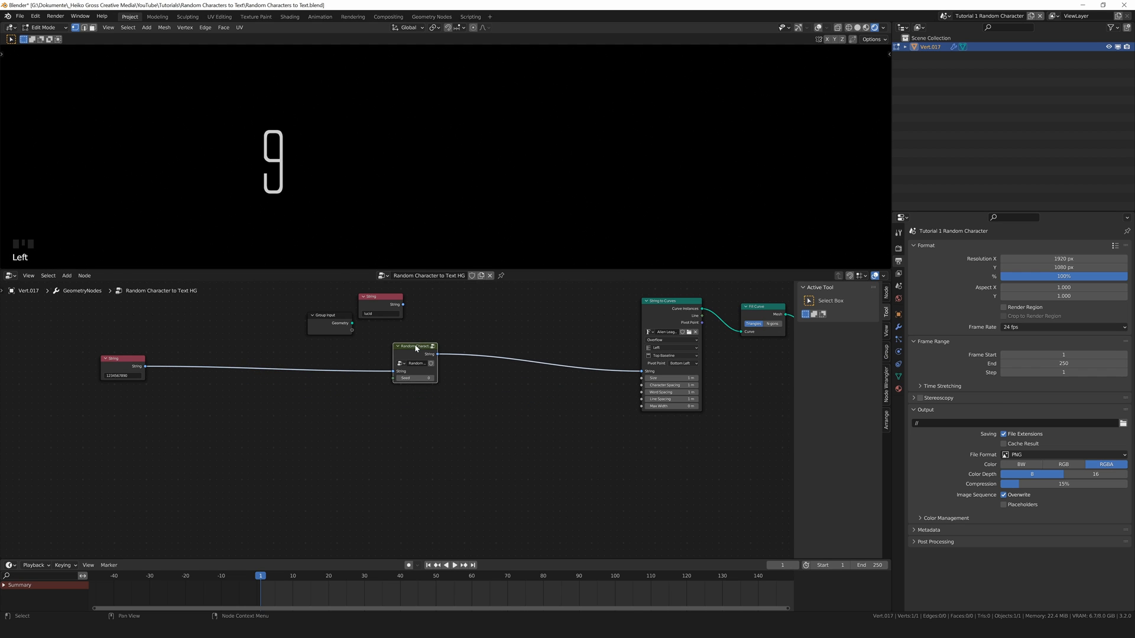
Duplicate the Random Character group node twice, stacking the copies below the original
key("shift+d")
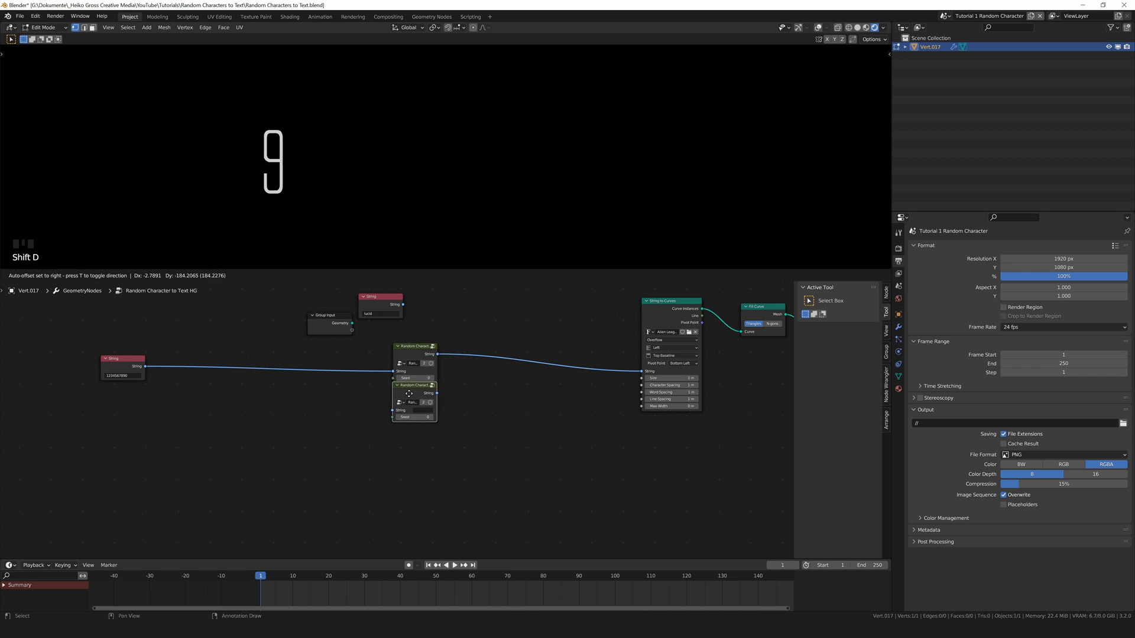
left_click(412, 400)
key("shift+d")
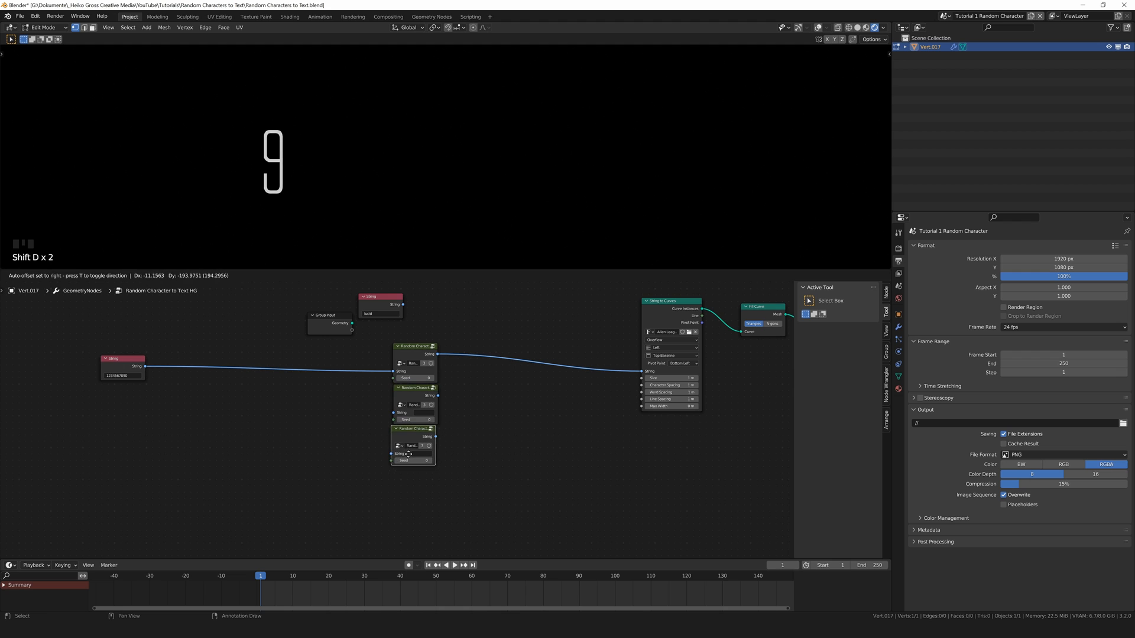
left_click(412, 456)
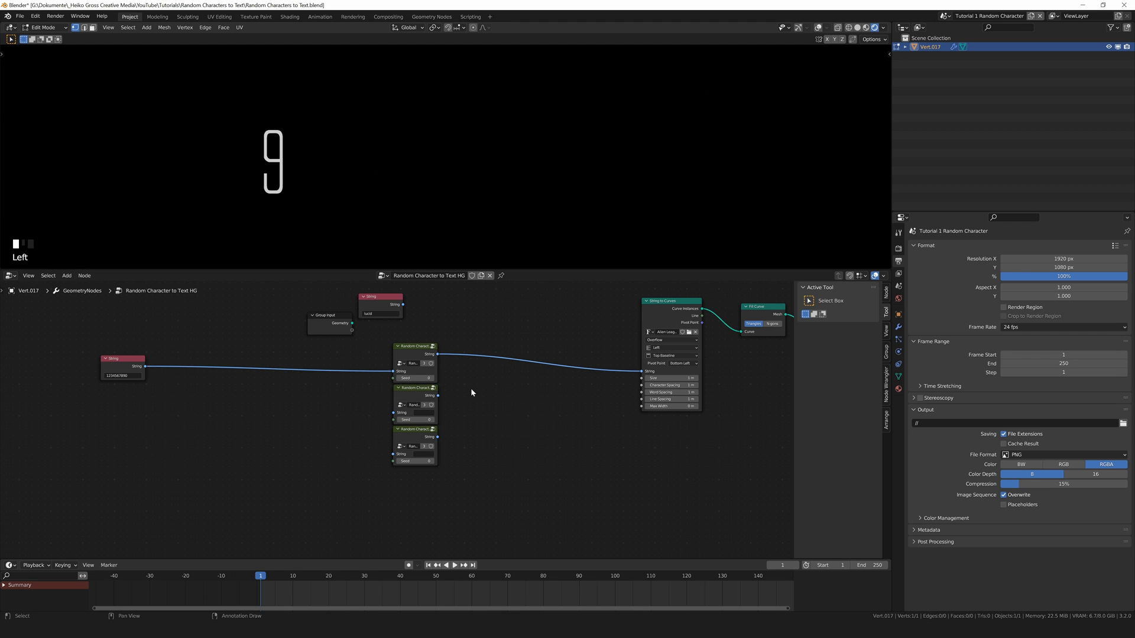
Insert a Join Strings node before String to Curves and link all three group nodes' outputs to its Strings input
key("shift+a")
mouse_move(472, 392)
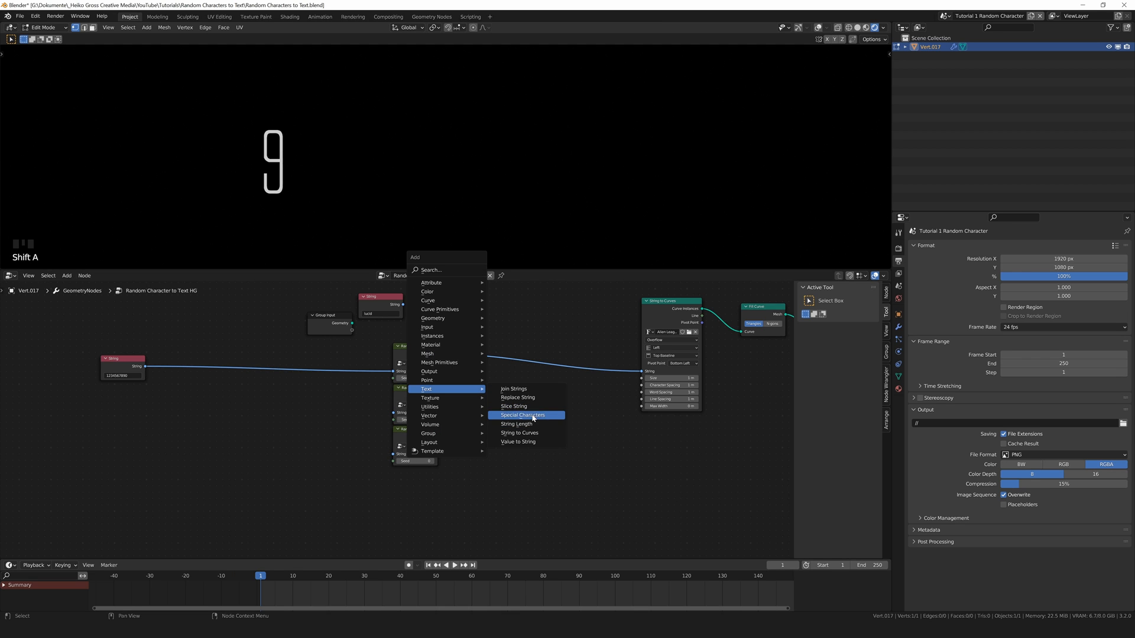
left_click(544, 392)
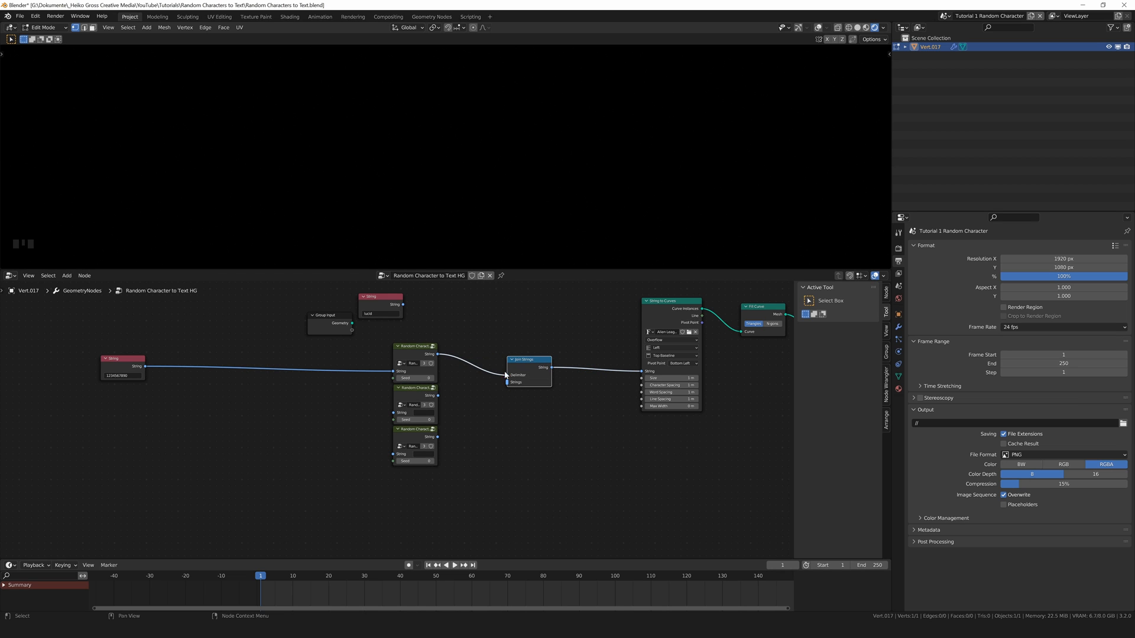
left_click_drag(506, 374, 508, 383)
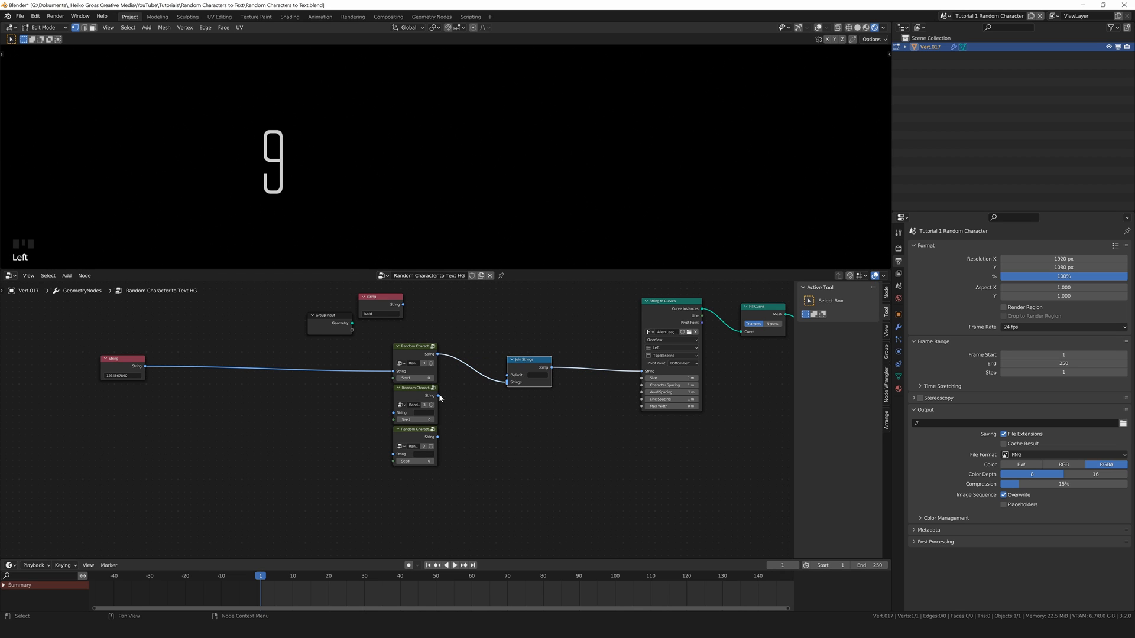
left_click_drag(439, 395, 506, 382)
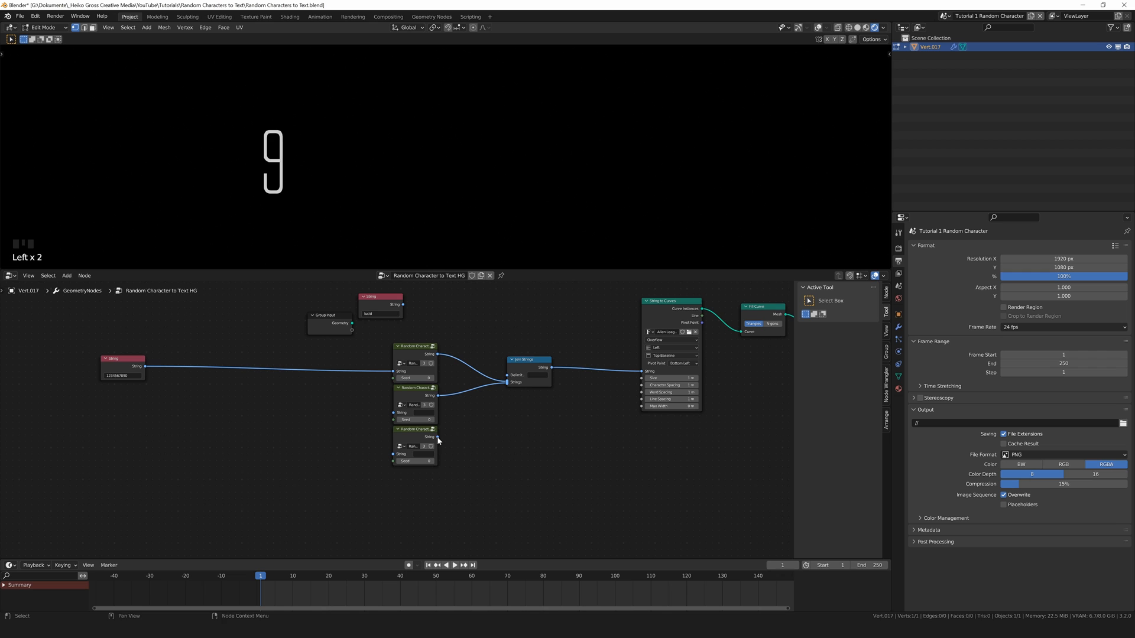
left_click_drag(438, 437, 507, 383)
Add a reroute to the String node's link, connect it to the two copied group nodes, and play the animation
right_click_drag(355, 365, 357, 380, "shift")
mouse_move(358, 372)
left_mouse_down()
mouse_move(394, 412)
mouse_move(359, 381)
left_mouse_up()
left_click_drag(388, 452, 392, 454)
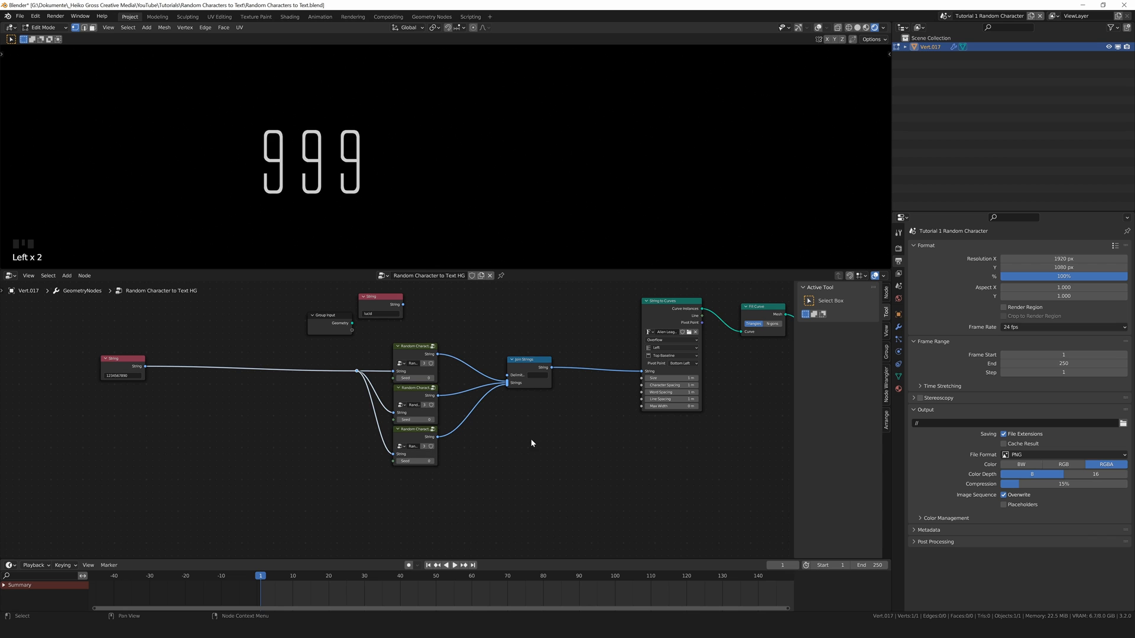
key("space")
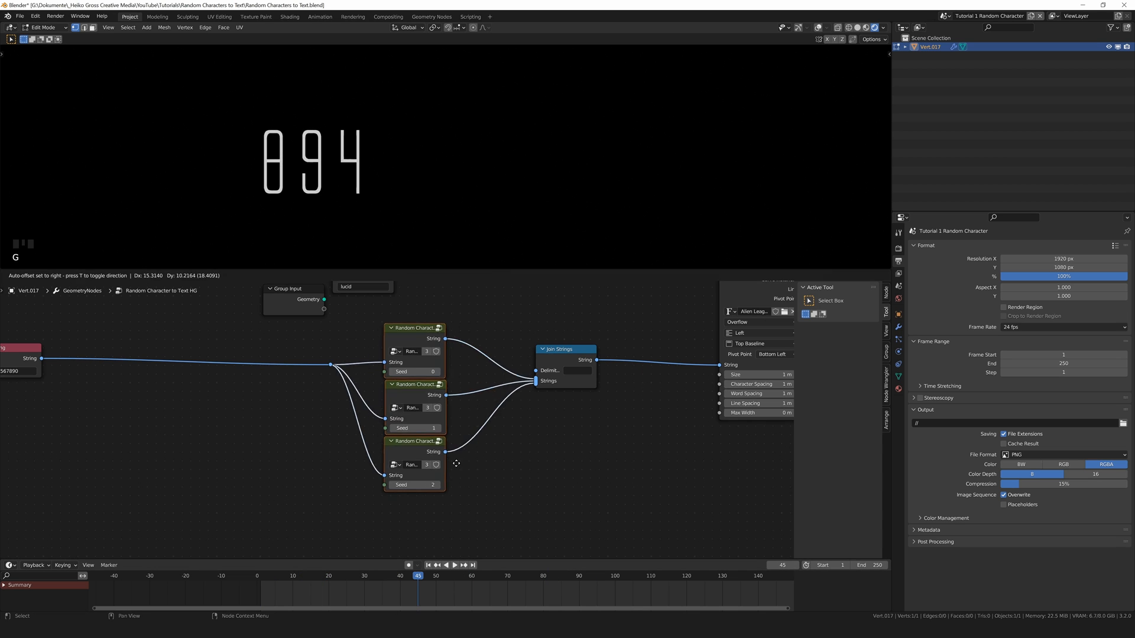
Duplicate the three group nodes below, set the copies' seeds to 3, 4 and 5, and link the reroute to their String inputs
key("shift+d")
left_click(435, 389)
type("3")
left_click(435, 444)
type("4")
left_click(434, 501)
type("5")
key("Return")
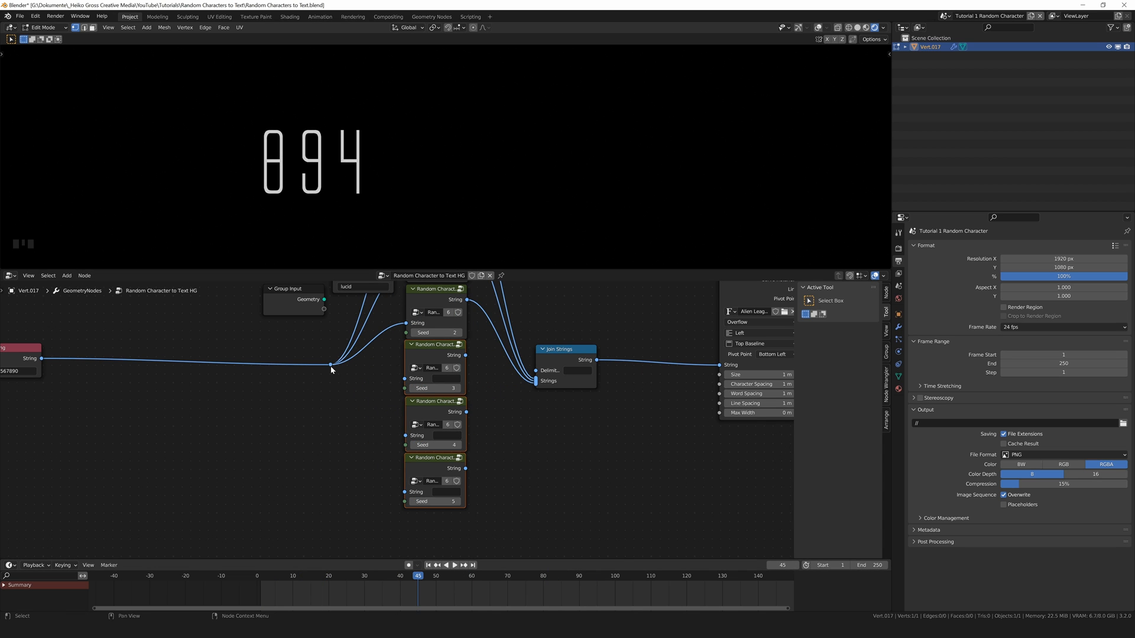
left_click_drag(330, 364, 404, 378)
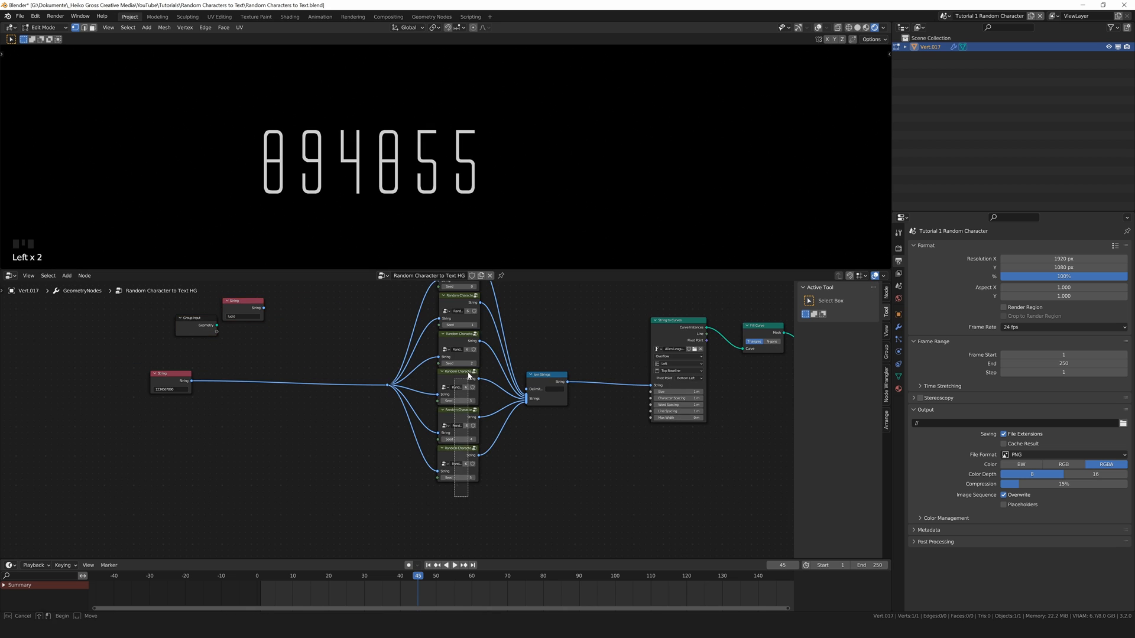
Duplicate four group nodes below the stack, set their seeds to 6 through 9, and link them between the reroute and Join Strings
middle_click_drag(480, 511, 480, 451)
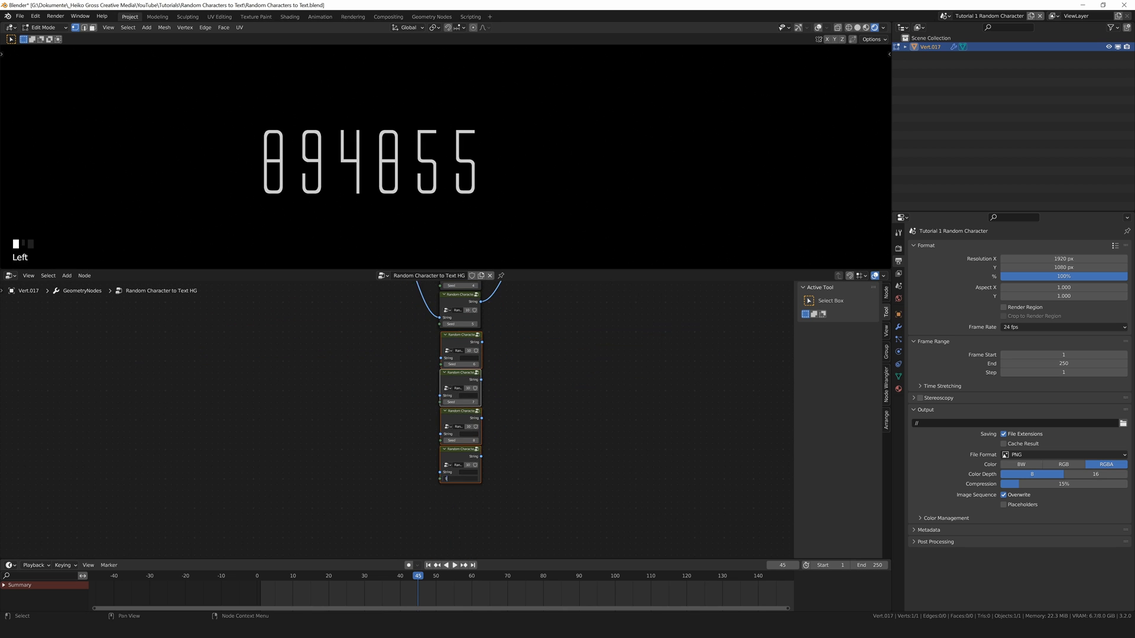
scroll(459, 437, "down", 10)
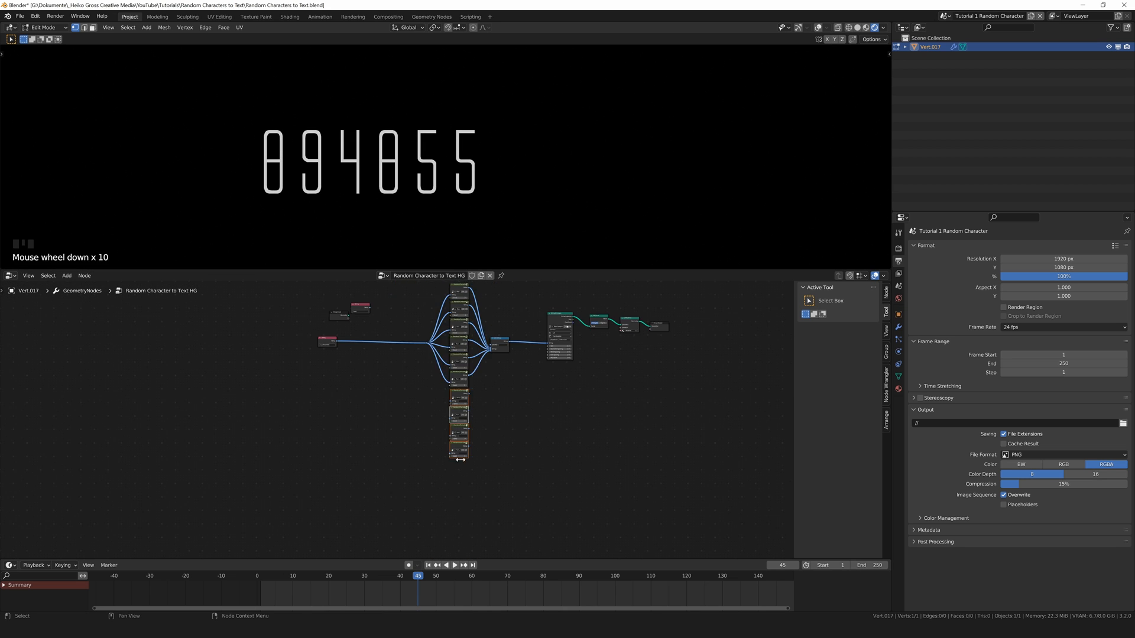
scroll(423, 344, "up", 13)
middle_click_drag(421, 342, 336, 412)
left_click_drag(336, 412, 404, 354)
left_click_drag(461, 332, 526, 440)
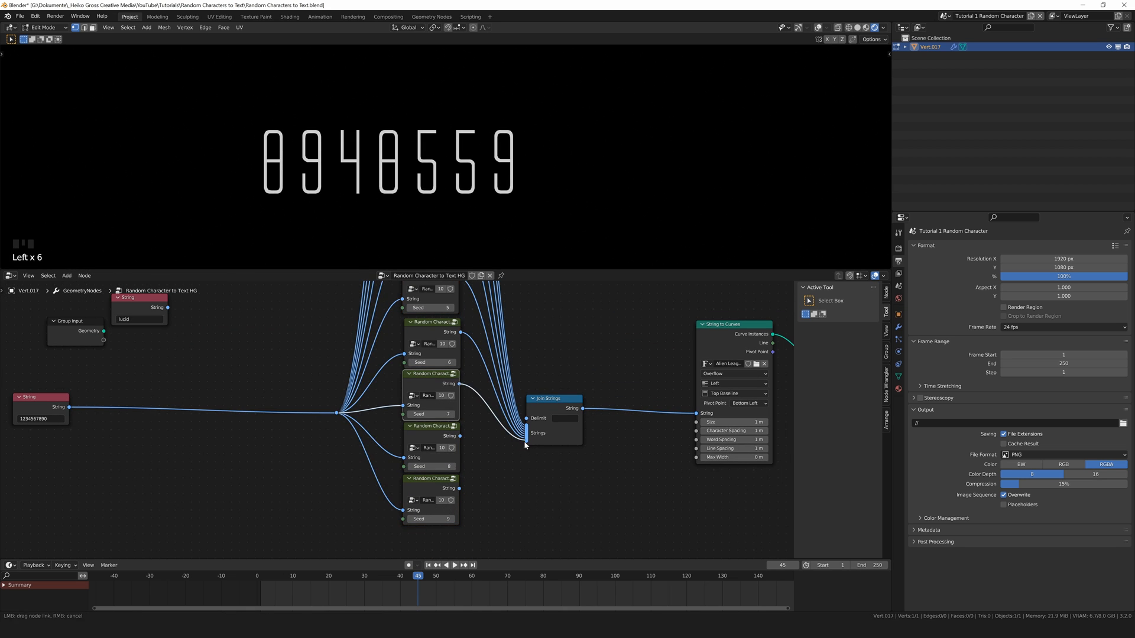
scroll(522, 444, "down", 3)
left_click_drag(387, 505, 525, 418)
mouse_move(525, 417)
middle_mouse_down()
mouse_move(553, 383)
mouse_move(532, 414)
middle_mouse_up()
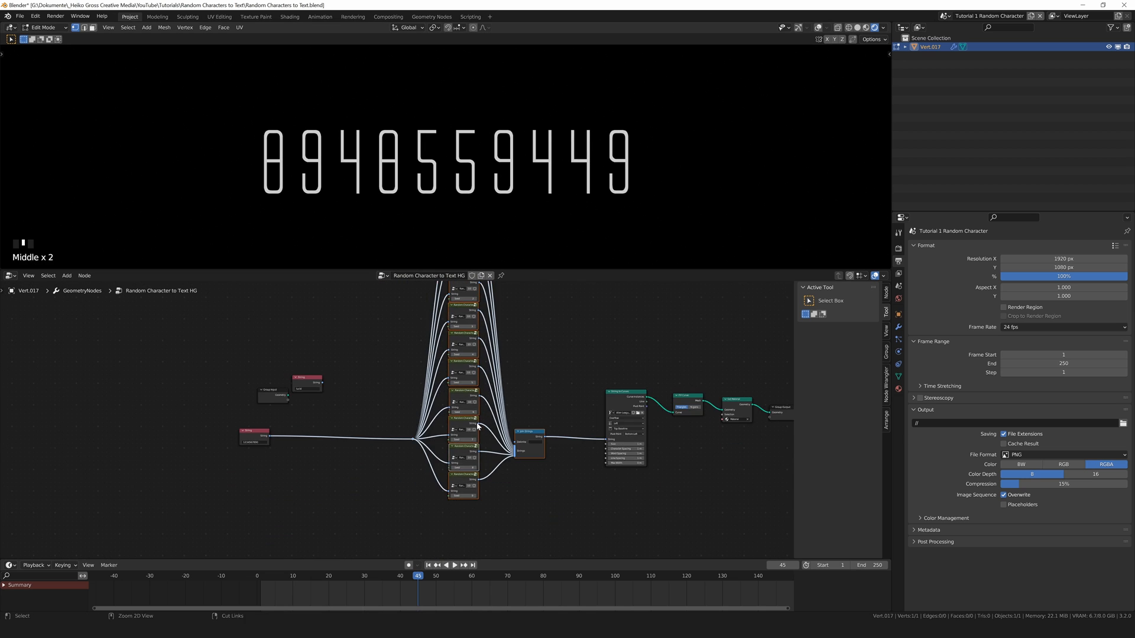
Group the ten Random Character nodes with their reroute and Join Strings, and name the new group "10 Random Character"
key("ctrl+g")
key("ctrl+Tab")
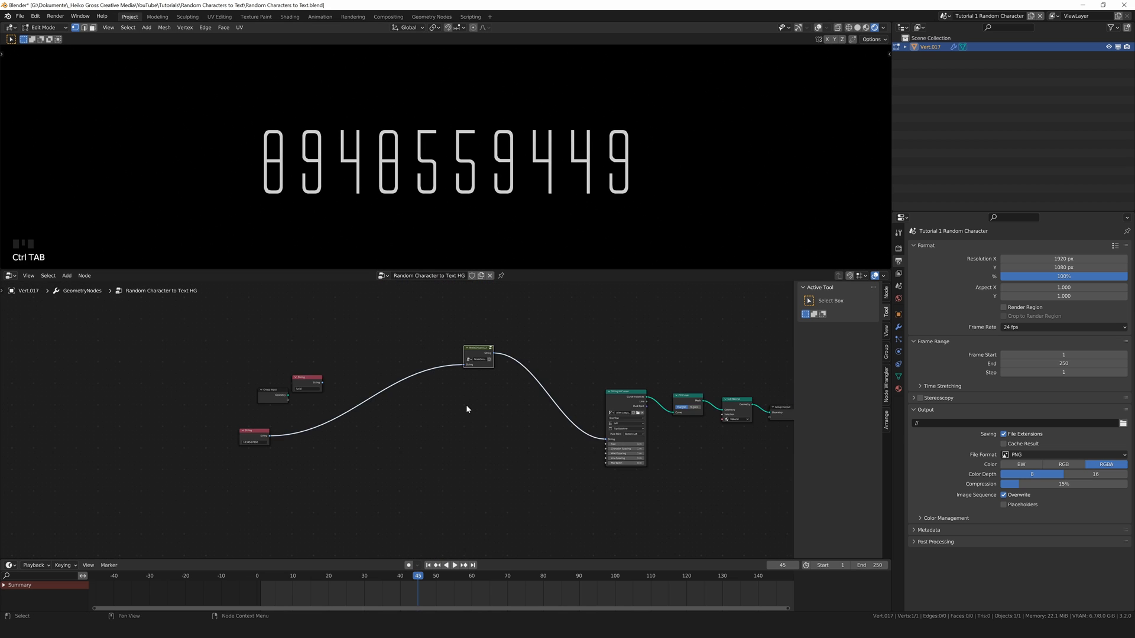
scroll(465, 405, "up", 3)
left_click_drag(473, 325, 469, 356)
scroll(472, 403, "up", 3)
double_click(478, 359)
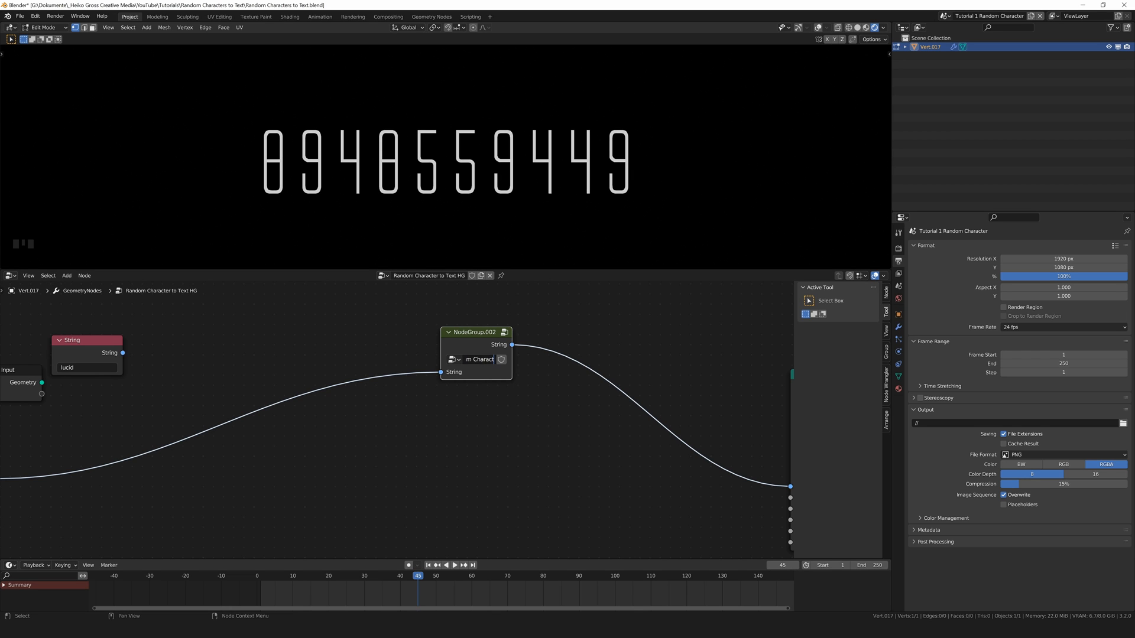
Duplicate the 10 Random Character group node twice, stacking the copies below the original
key("shift+d")
left_click(474, 416)
key("shift+d")
left_click(472, 472)
Insert a Join Strings node after the top group node and link the two copies' outputs to its Strings input
key("shift+a")
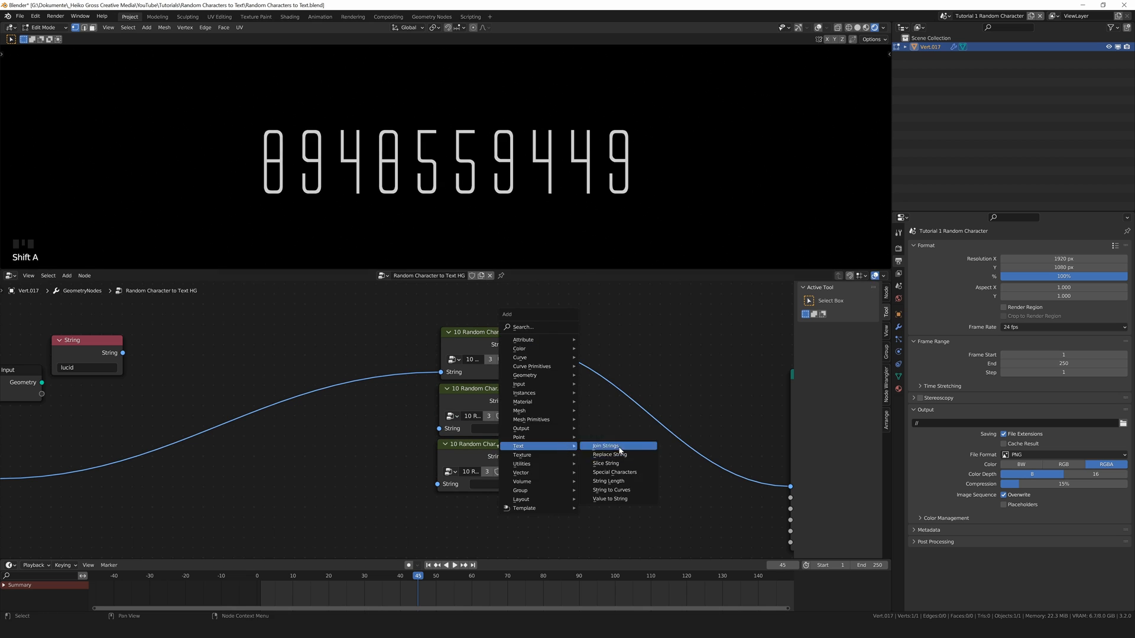
left_click(618, 449)
left_click(589, 367)
left_click_drag(588, 394, 588, 406)
Add a reroute to the number String's link and connect it to the String inputs of the two copied group nodes
right_click_drag(371, 408, 371, 414, "shift")
left_click_drag(365, 380, 438, 428)
left_click_drag(365, 379, 437, 484)
Frame the full row of characters in the viewport, then play the animation from the first frame and stop it
scroll(598, 189, "down", 5)
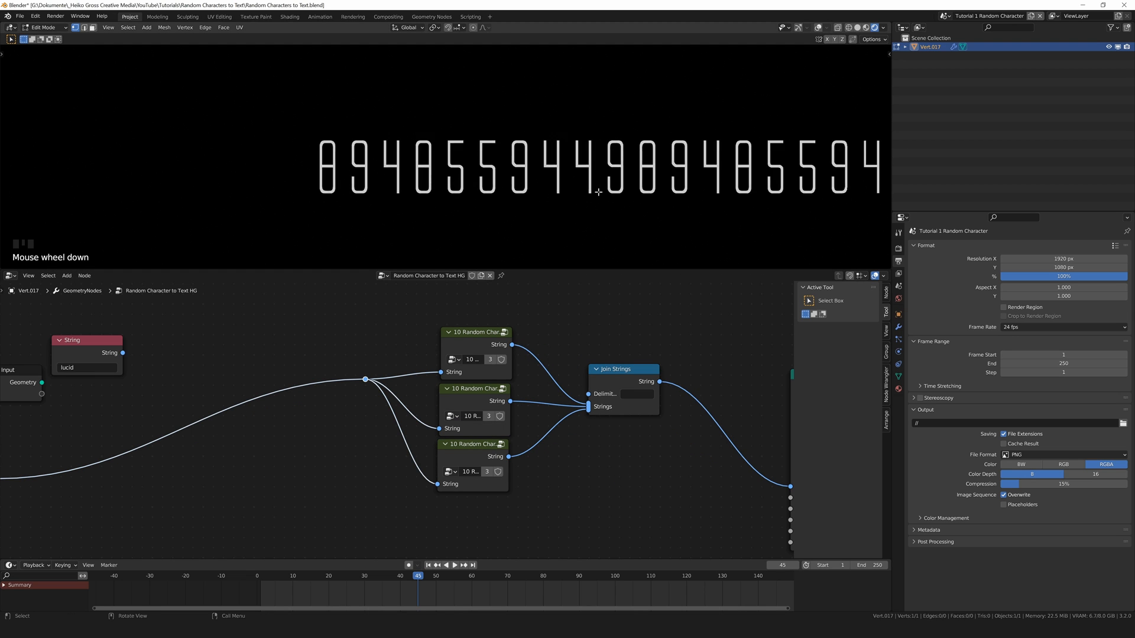
scroll(644, 184, "up", 3)
middle_click_drag(702, 174, 473, 174, "shift")
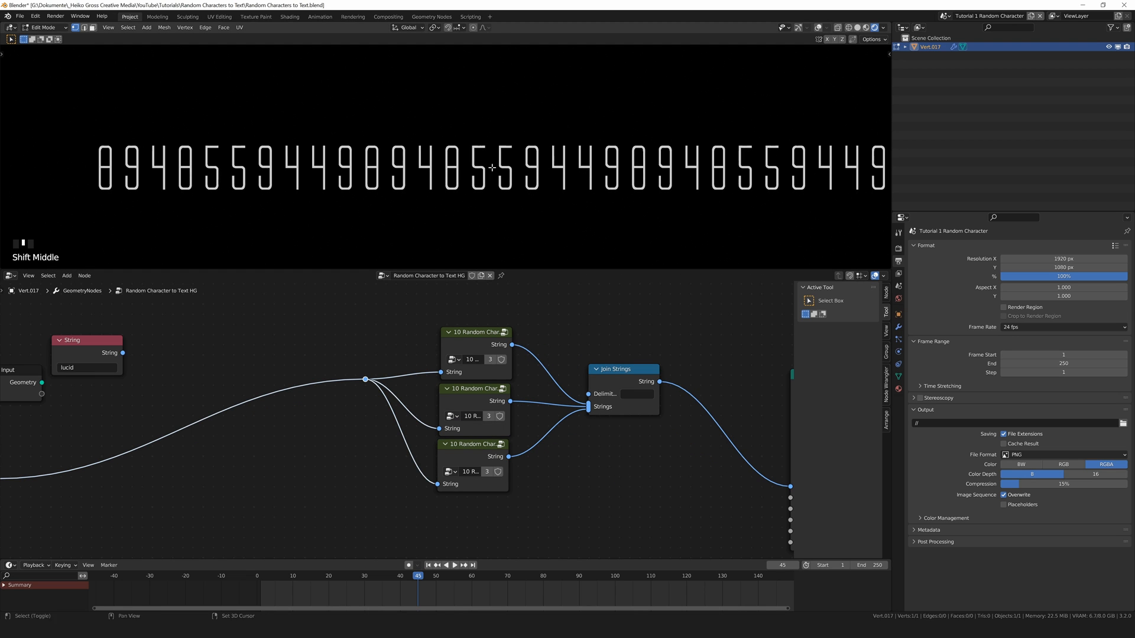
left_click(428, 565)
key("space")
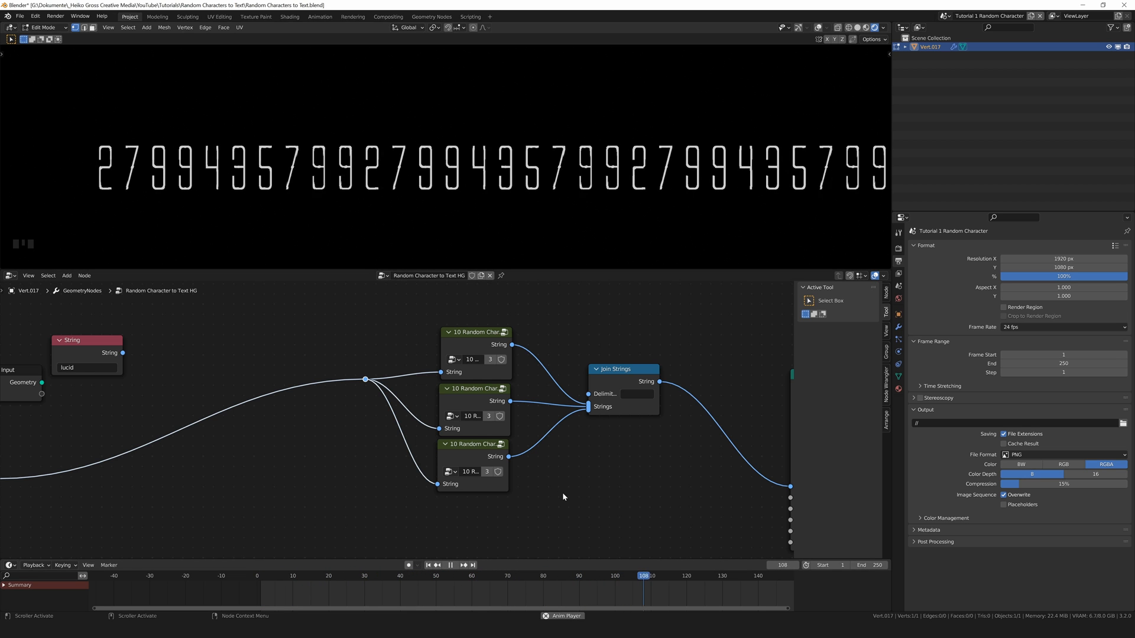
key("space")
Leave Edit Mode, save the file and clear the node selection
key("Tab")
key("ctrl+s")
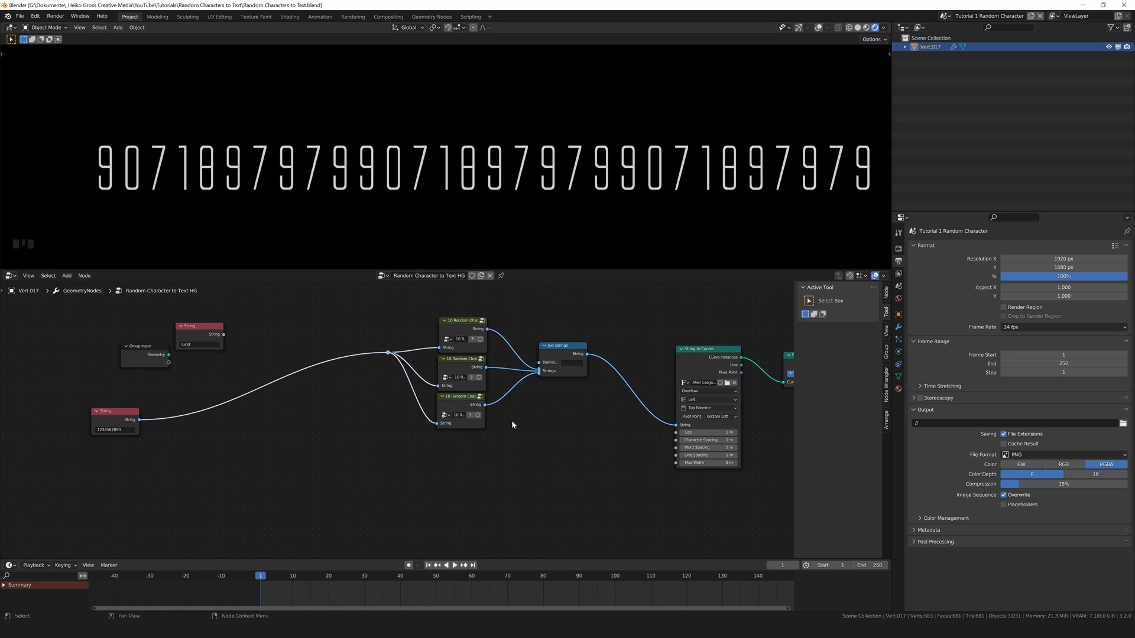
left_click(542, 420)
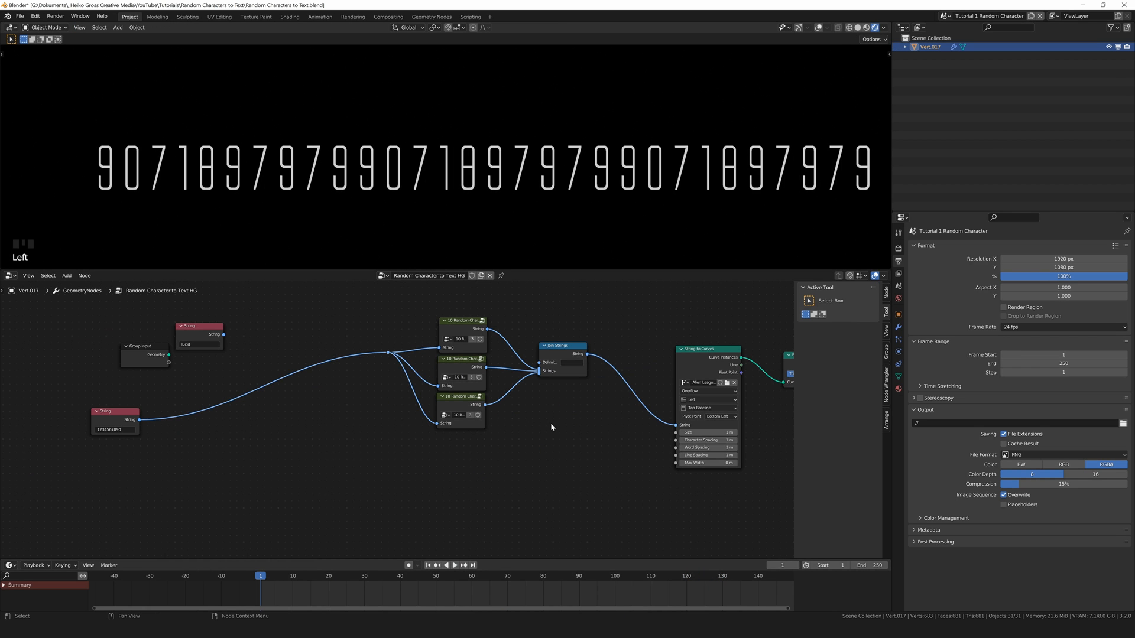
Insert a duplicate of Join Strings before String to Curves and link the "lucid" String node to its Strings input
left_click(552, 348)
key("shift+d")
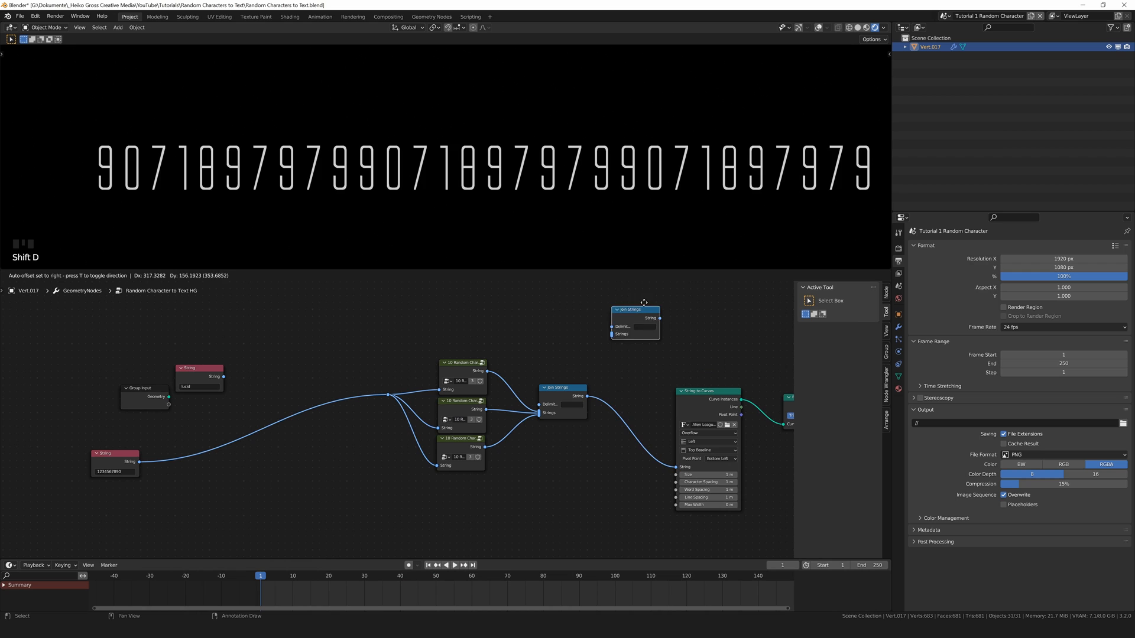
left_click(632, 385)
left_click(616, 404)
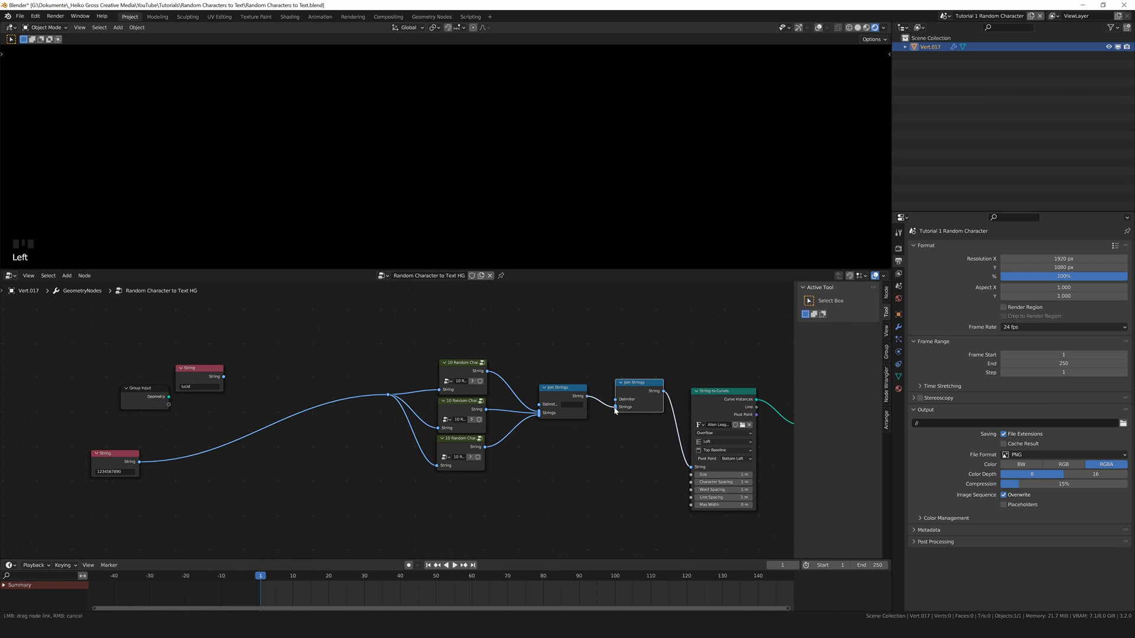
left_click_drag(224, 379, 615, 407)
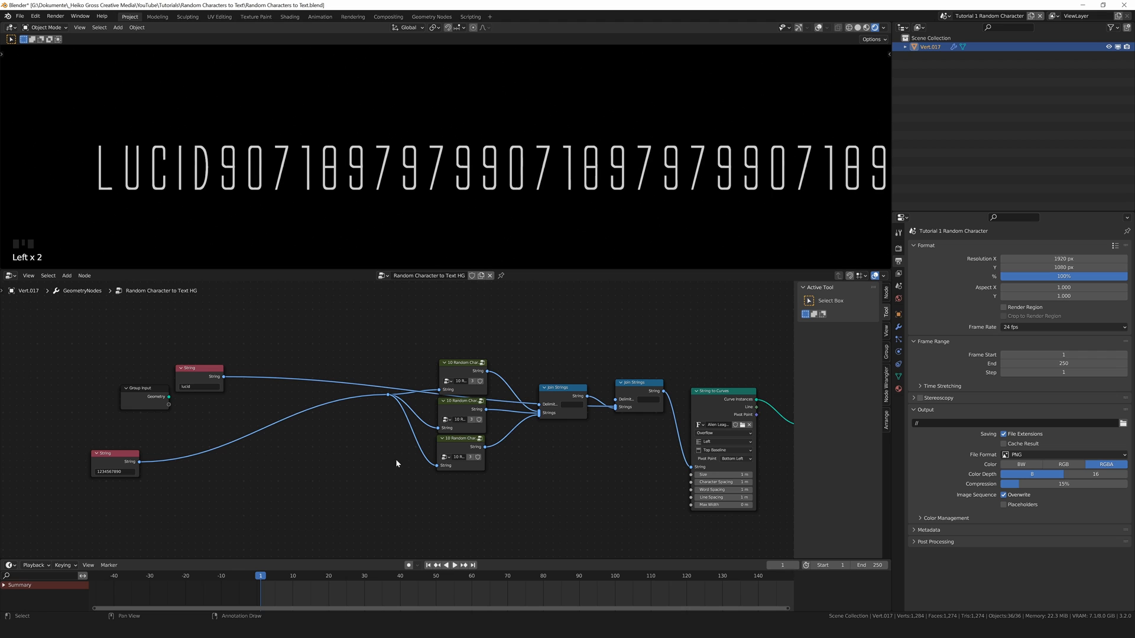
Insert a Slice String node on the "lucid" link to the second Join Strings, and place it above the group nodes
left_click(325, 474)
key("shift+a")
mouse_move(326, 477)
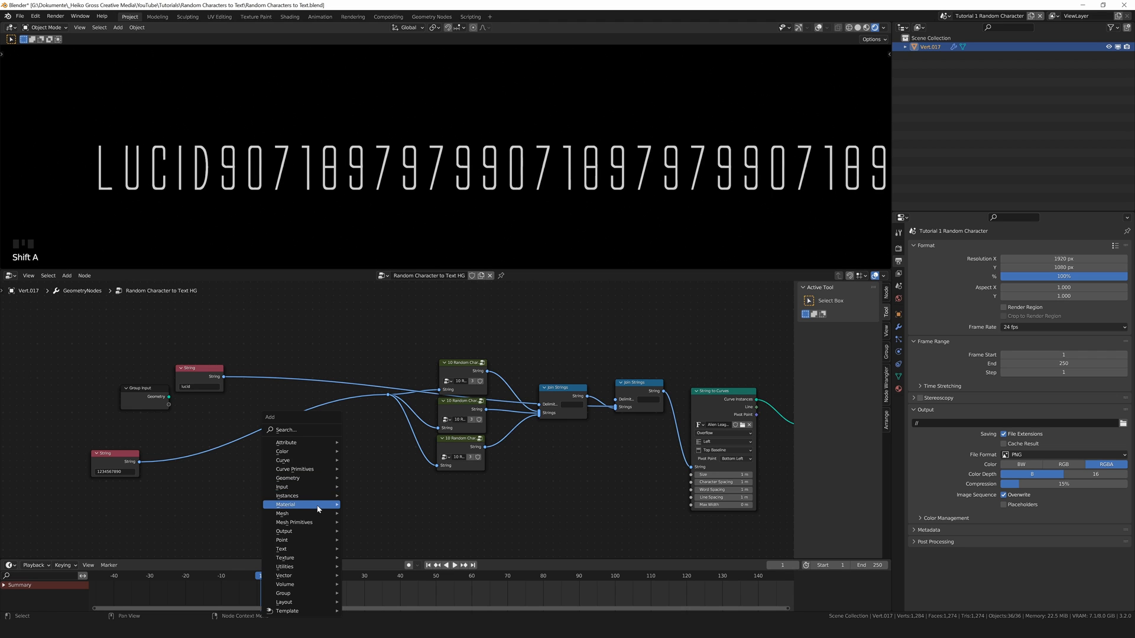
mouse_move(308, 557)
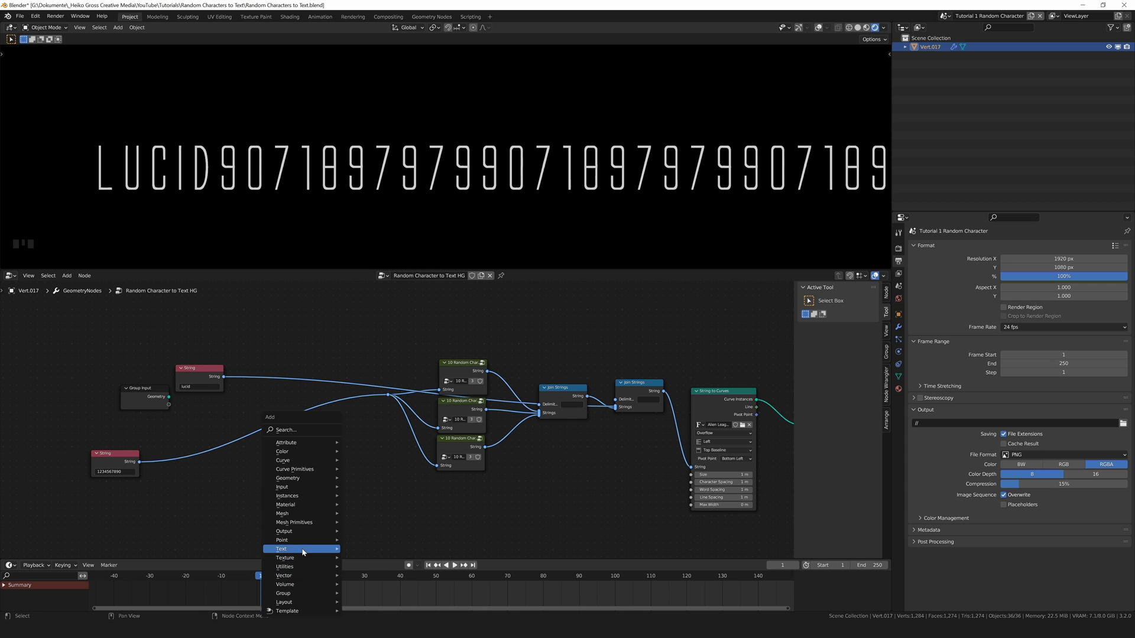
left_click(400, 566)
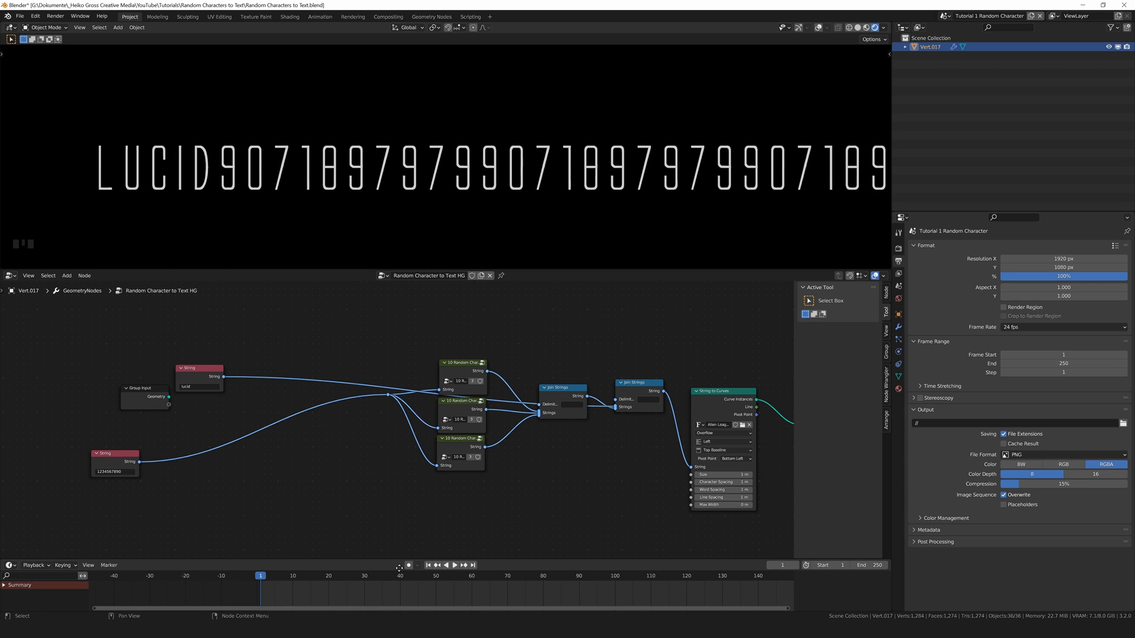
left_click(320, 363)
left_click_drag(321, 360, 441, 337)
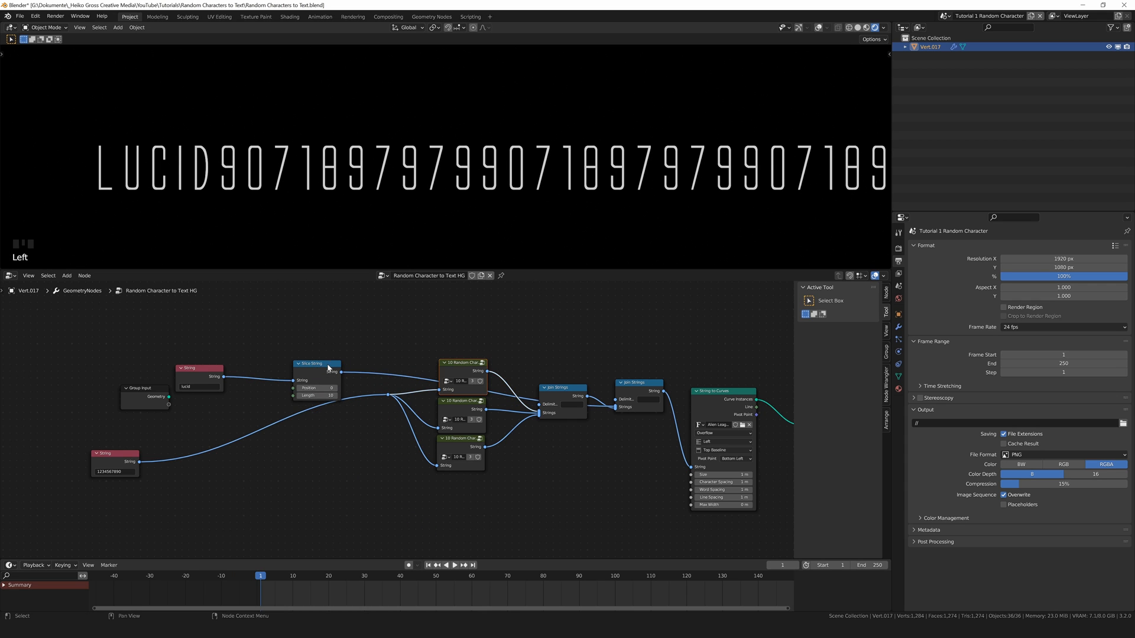
left_click_drag(328, 367, 491, 321)
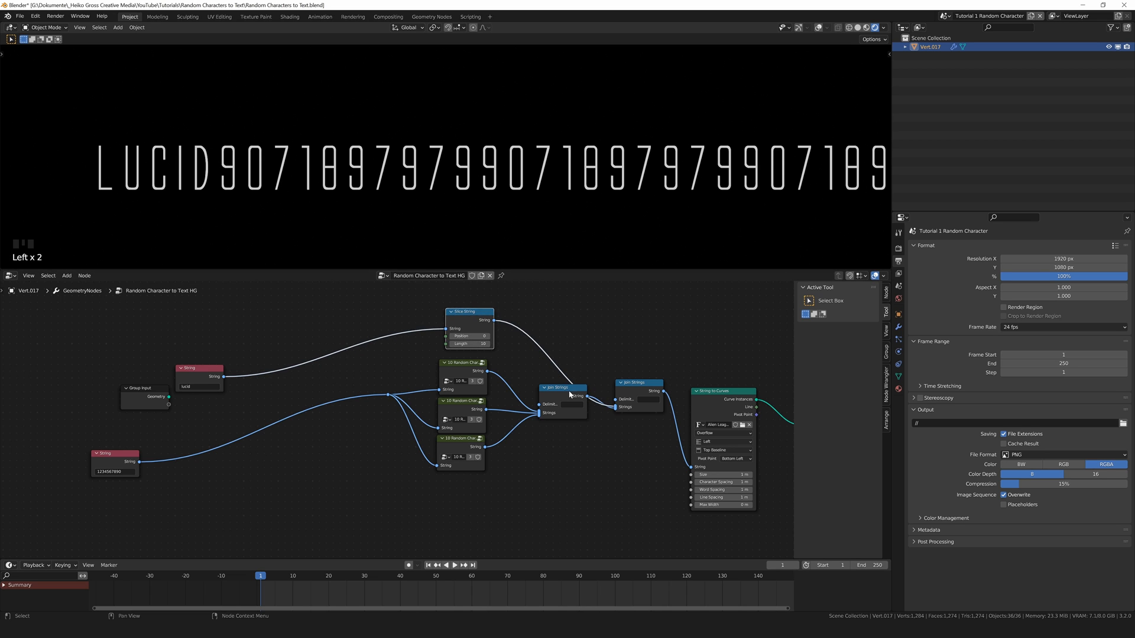
left_click_drag(571, 395, 572, 414)
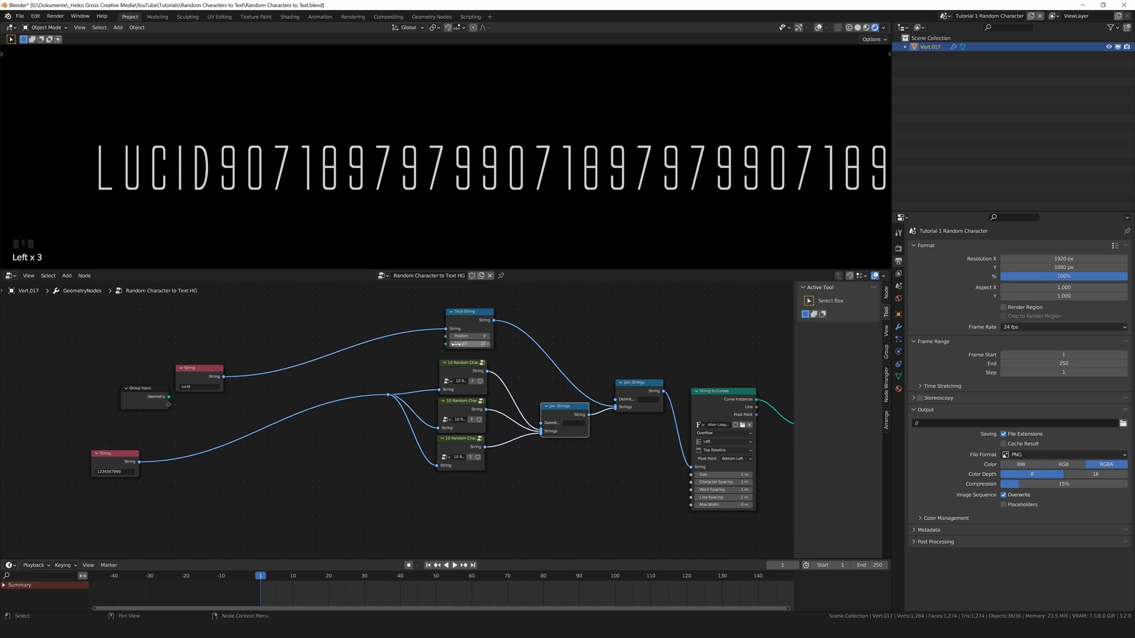
Lower the Slice String node's Length to 0 and raise it in single steps to 5
left_click_drag(462, 343, 423, 343)
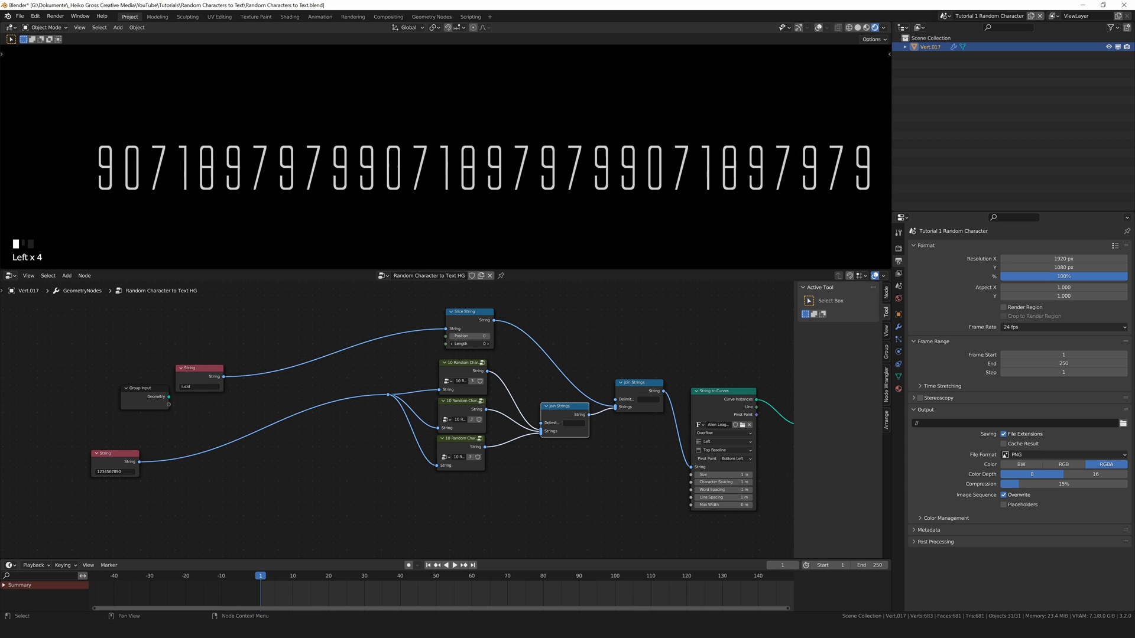
left_click(488, 344)
left_click(489, 344)
left_click(489, 344)
left_click(488, 344)
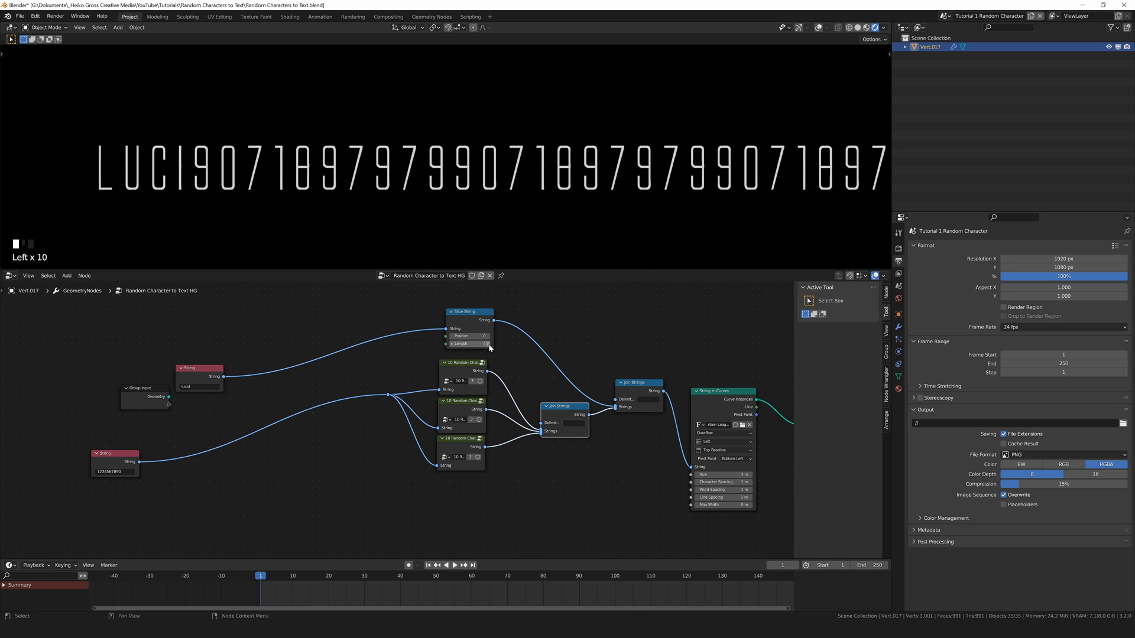
left_click(488, 344)
Add an Integer node below the "lucid" String node and link it to the Slice String node's Length input
middle_click_drag(324, 469, 356, 457)
left_click(355, 458)
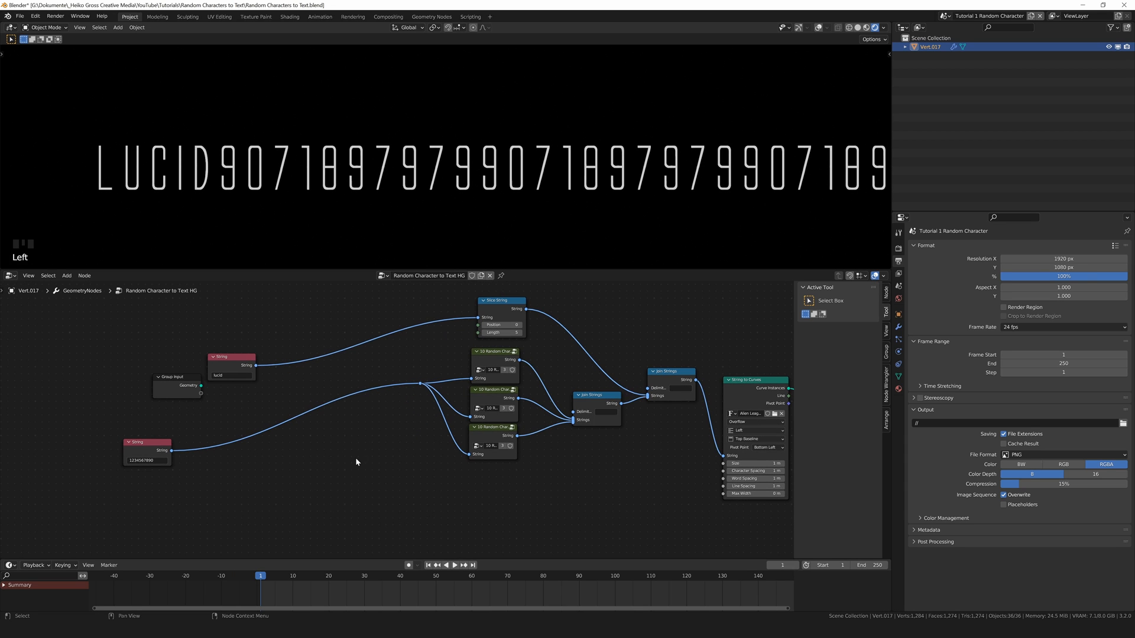
key("shift+a")
mouse_move(357, 461)
mouse_move(359, 397)
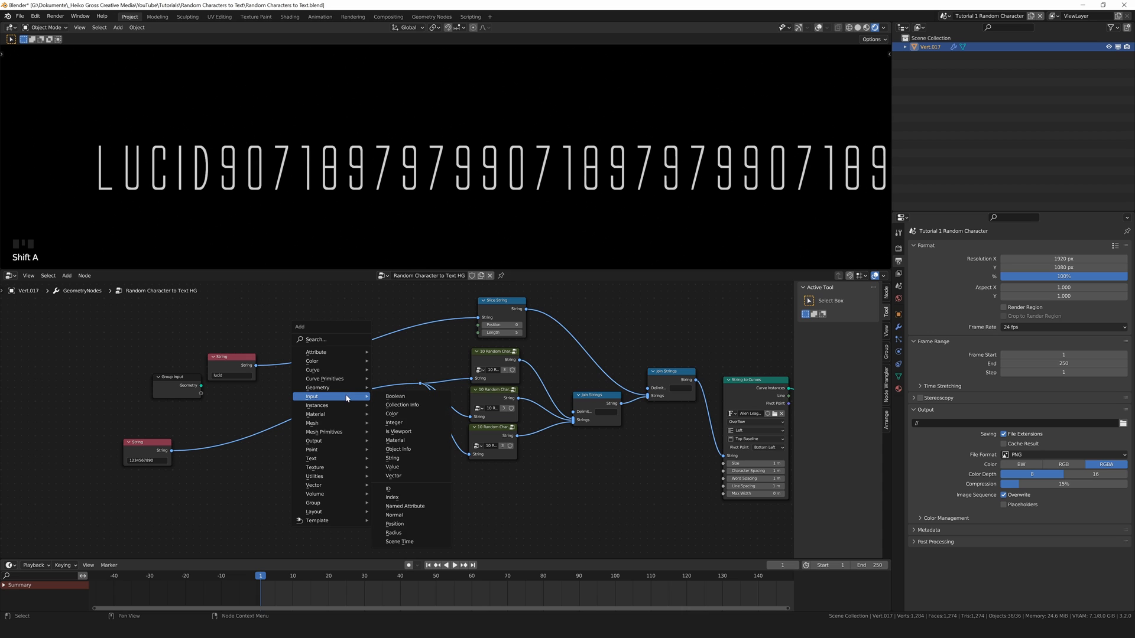
left_click(407, 423)
left_click(251, 401)
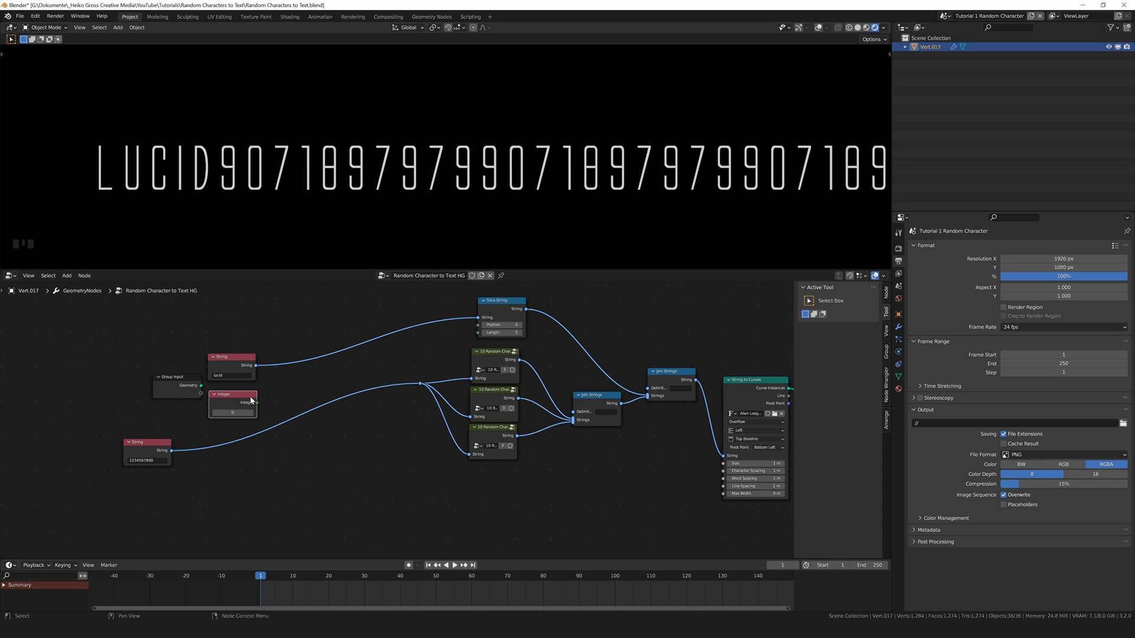
left_click_drag(258, 404, 436, 349)
left_click_drag(481, 331, 478, 332)
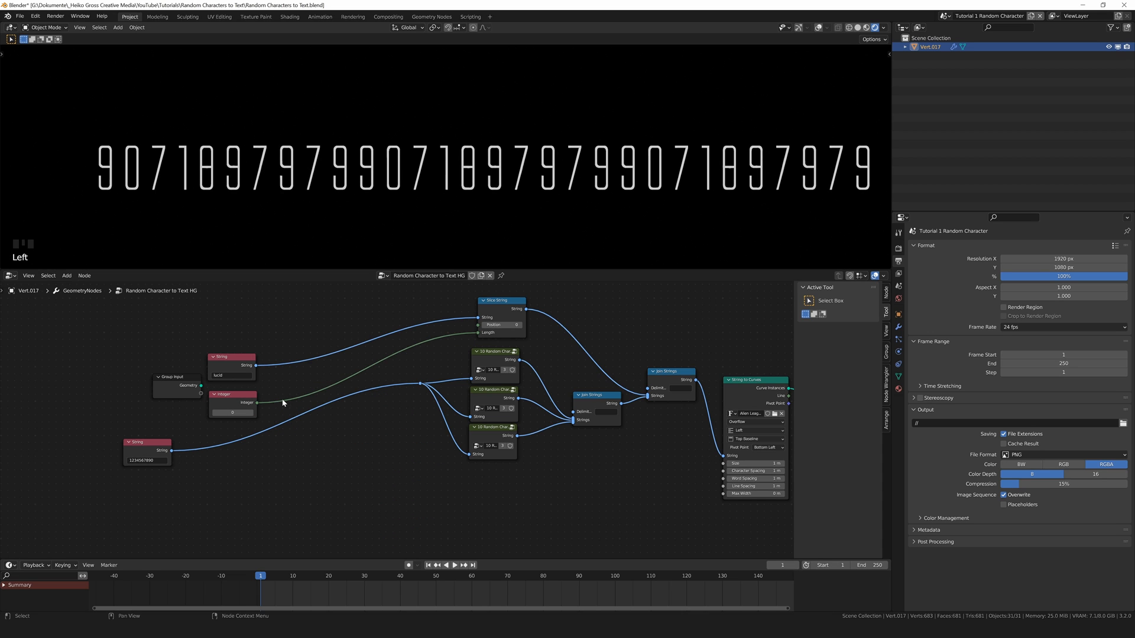
Raise the Integer node's value in single steps to 5
left_click(252, 413)
left_click(252, 412)
left_click(251, 413)
left_click(251, 412)
left_click(251, 412)
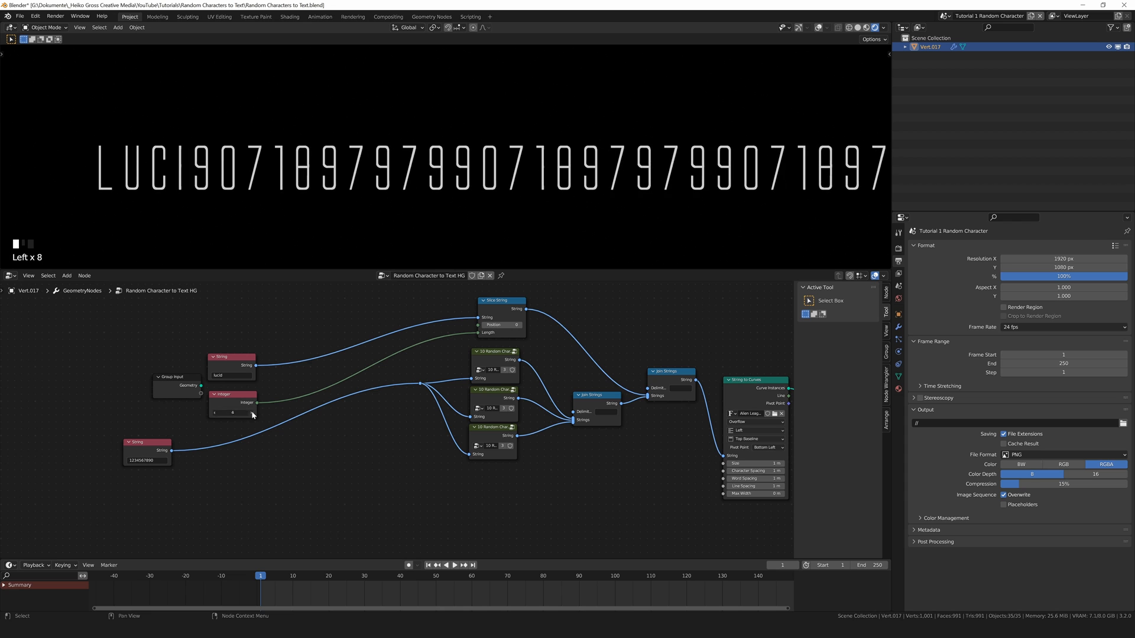
Shift String to Curves and its following nodes aside, and insert a duplicate of Slice String between Join Strings and String to Curves
middle_click_drag(617, 455, 532, 450)
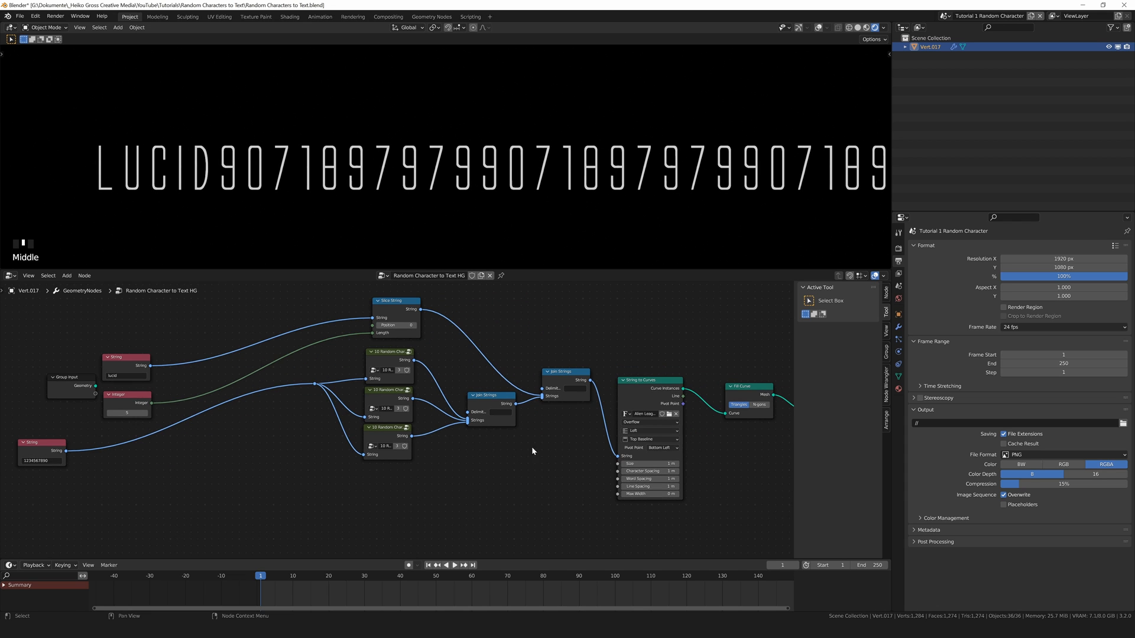
left_click_drag(644, 361, 745, 415)
key("g")
left_click(786, 414)
left_click(652, 367)
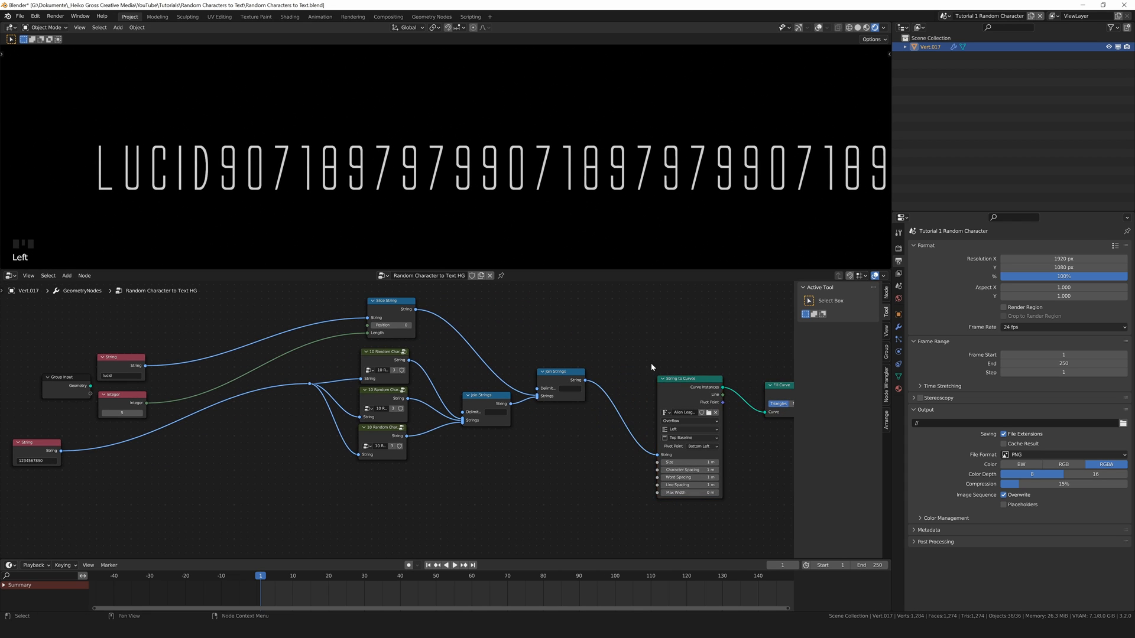
left_click(392, 304)
key("shift+d")
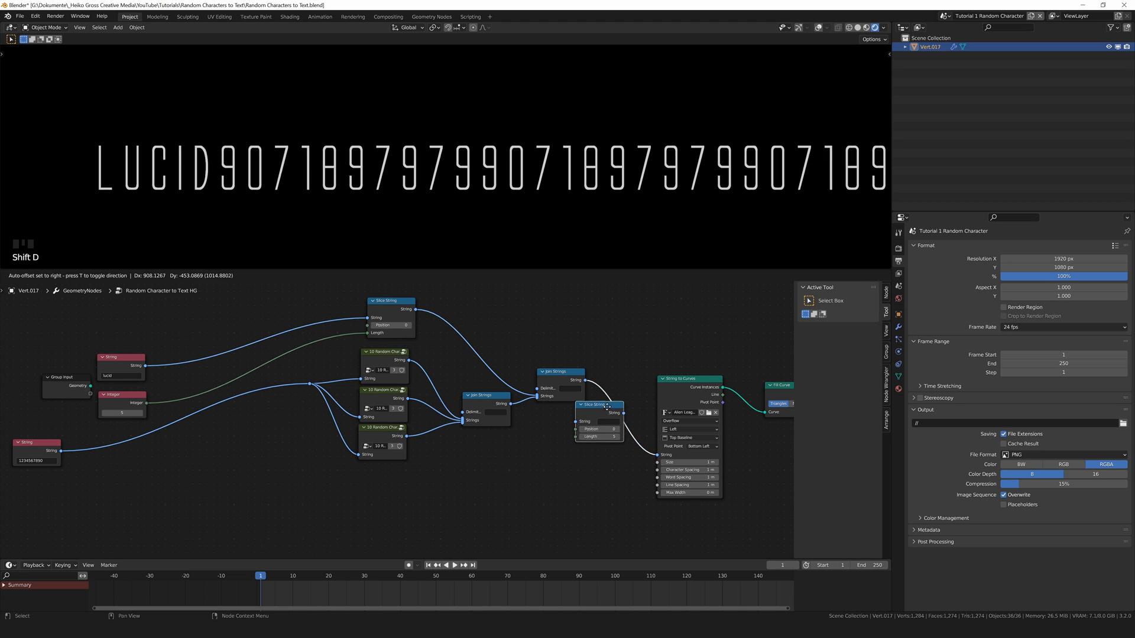
left_click(636, 405)
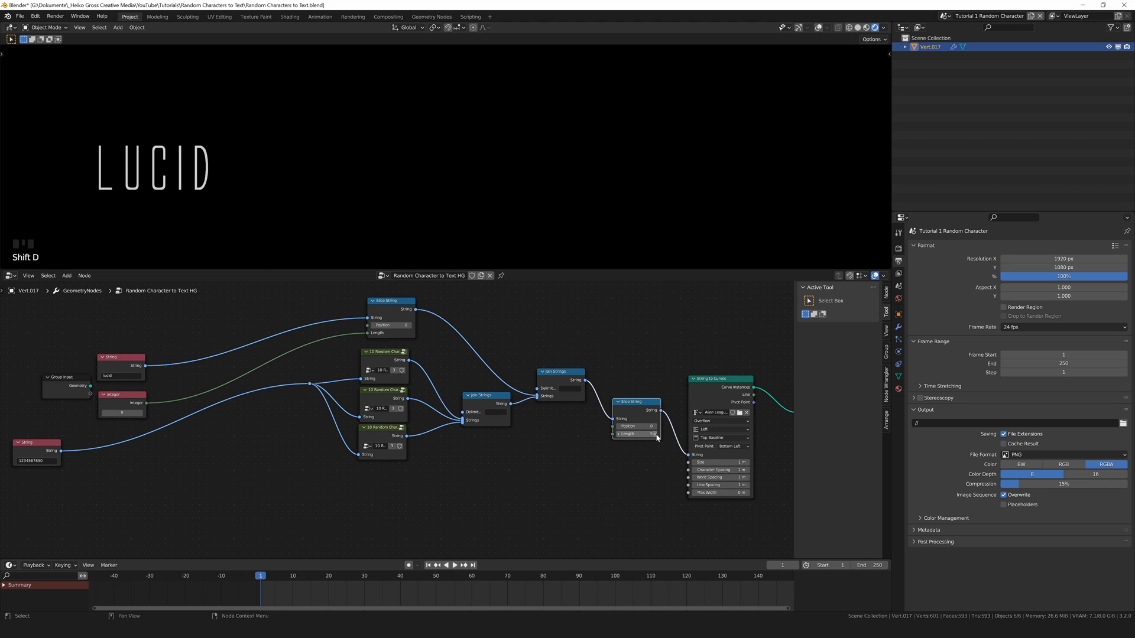
Test the second Slice String node by raising its Length to 10 and lowering it back to 5
left_click(653, 435)
left_click(653, 434)
left_click(653, 435)
left_click(652, 435)
left_click(652, 434)
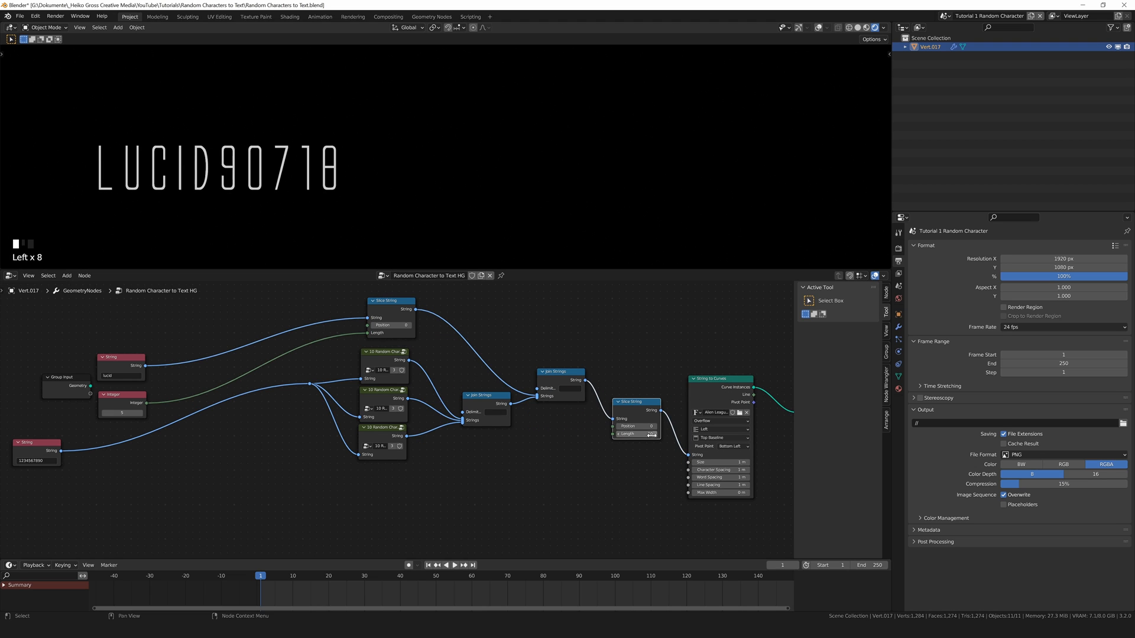
left_click(619, 435)
left_click(619, 434)
left_click(618, 435)
left_click(619, 434)
left_click(618, 435)
Lower the Integer node's value in single steps to 0
left_click(104, 413)
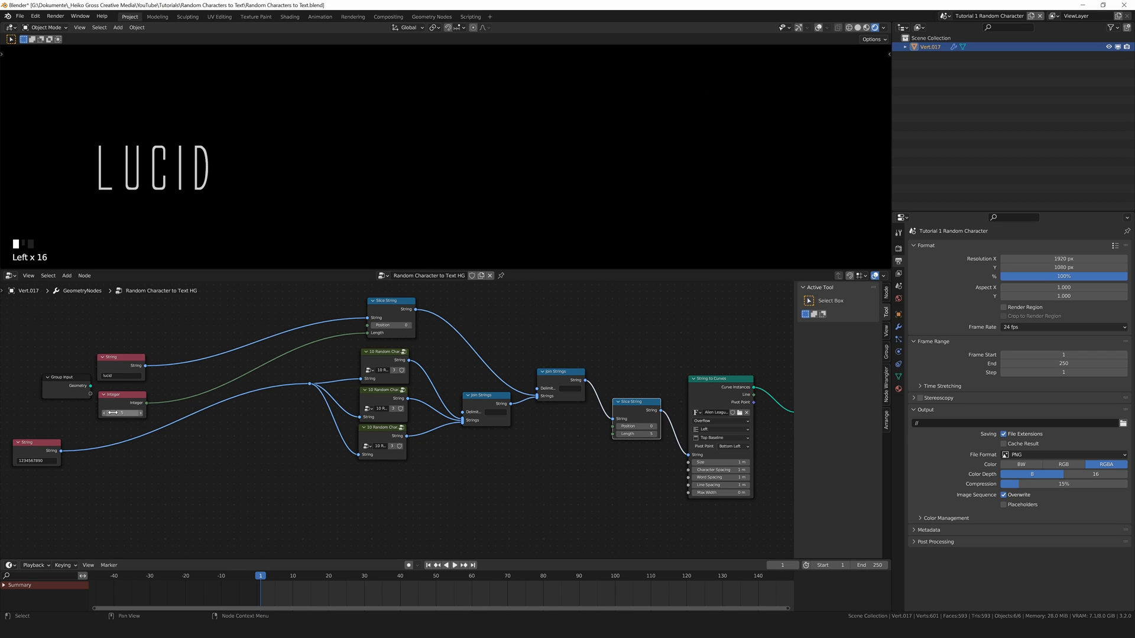
left_click(104, 413)
left_click(105, 413)
left_click(104, 413)
left_click(105, 413)
left_click(104, 413)
left_click(104, 413)
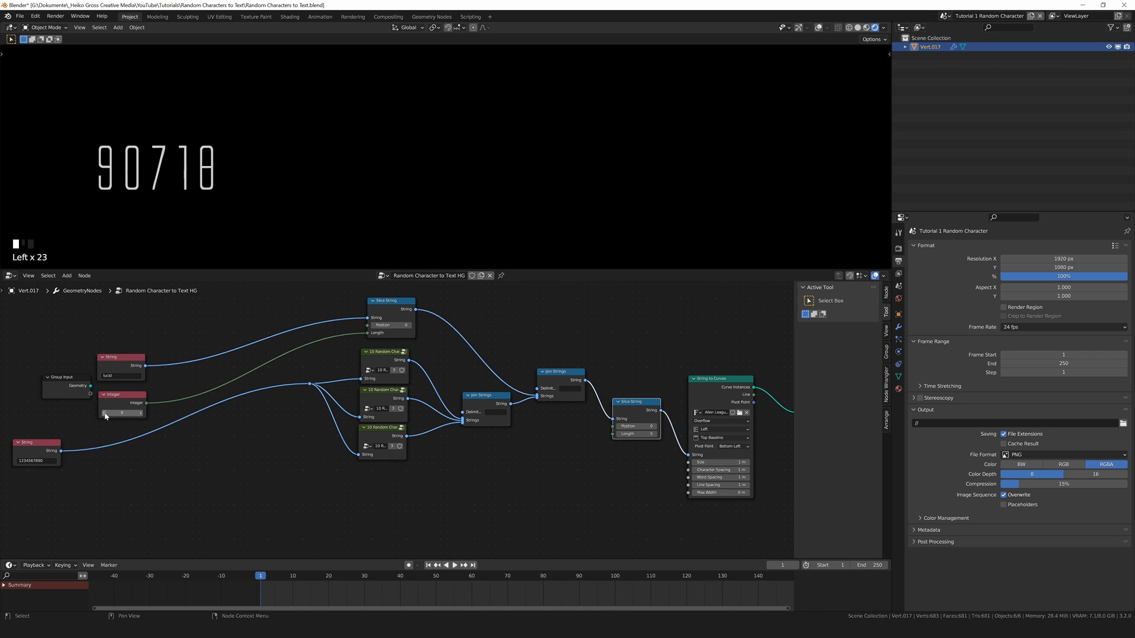
Raise the Integer node's value in single steps to 5
left_click(141, 413)
left_click(140, 413)
left_click(141, 413)
left_click(140, 414)
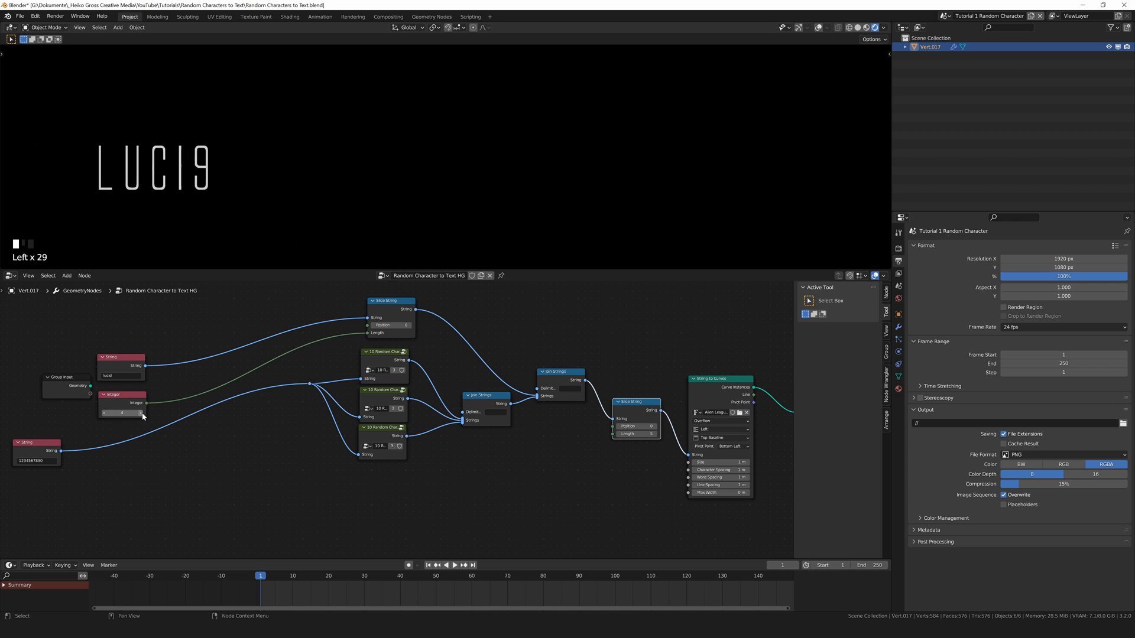
left_click(140, 413)
Duplicate the last Slice String node and insert the copy on the link between the two Join Strings nodes
middle_click_drag(369, 498, 456, 465)
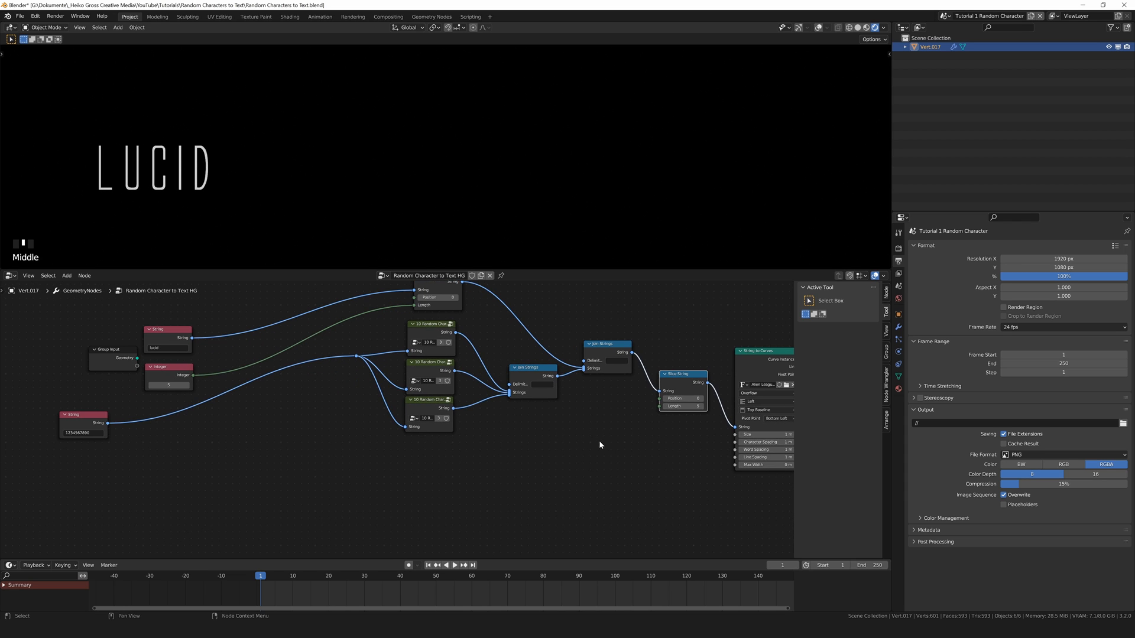
left_click(556, 430)
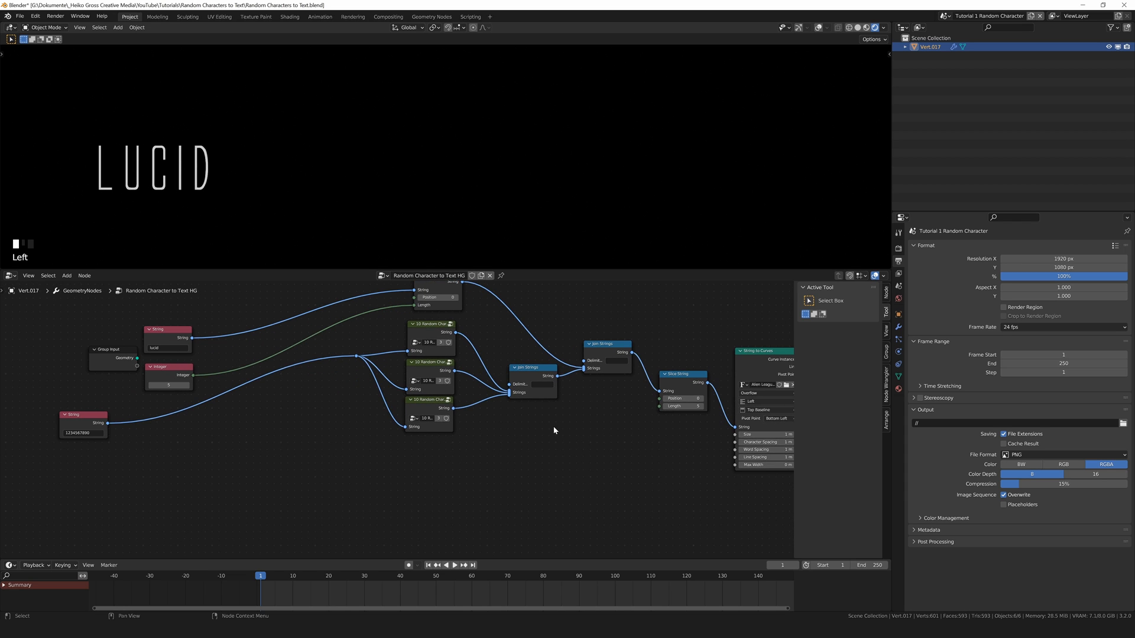
left_click(677, 377)
key("shift+d")
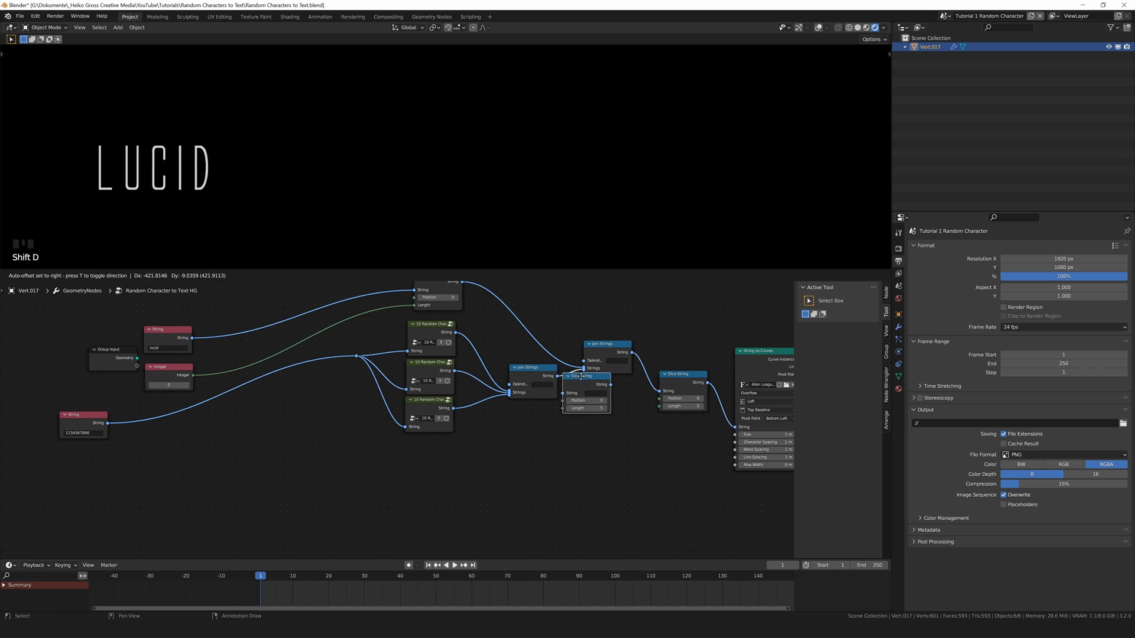
left_click(605, 381)
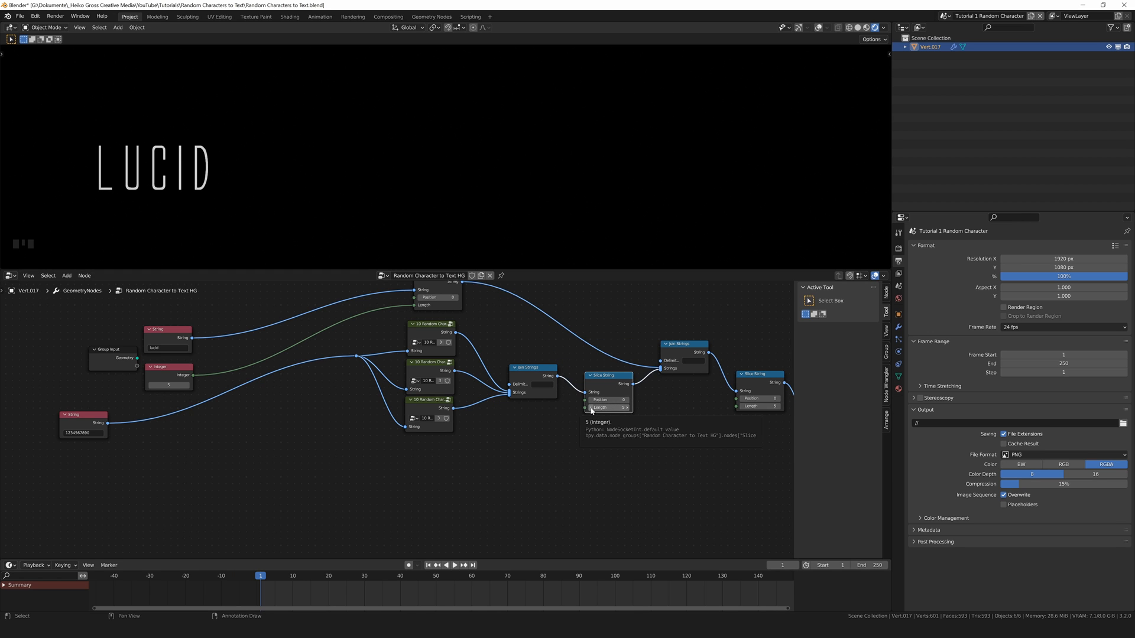
Lower the Integer node's value in single steps to 2
left_click(153, 385)
left_click(152, 384)
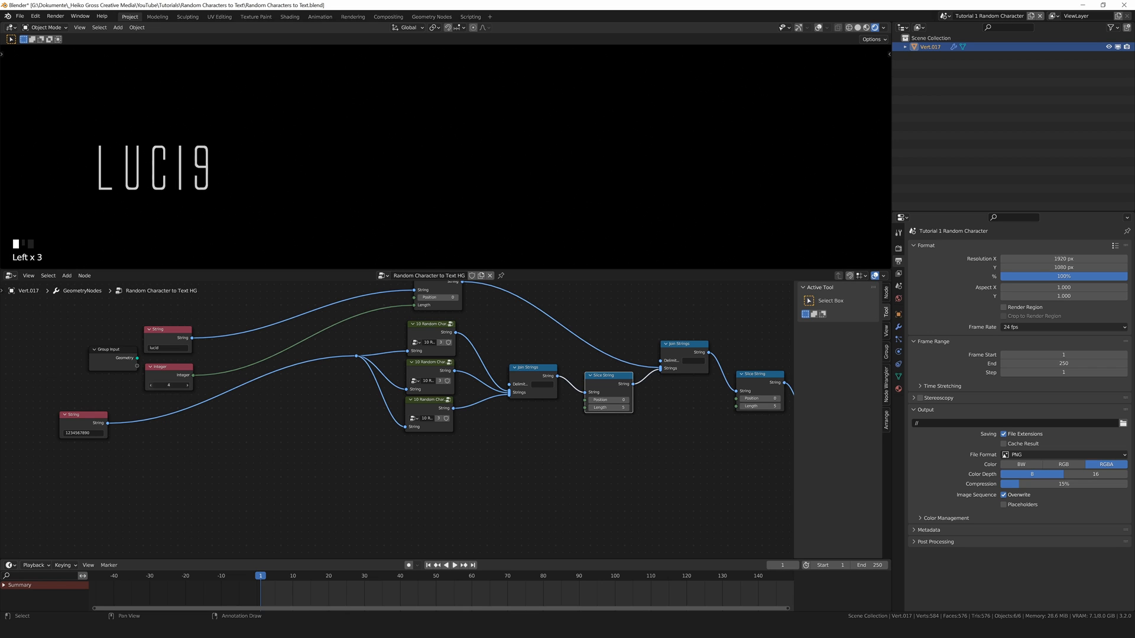
left_click(152, 385)
left_click(153, 385)
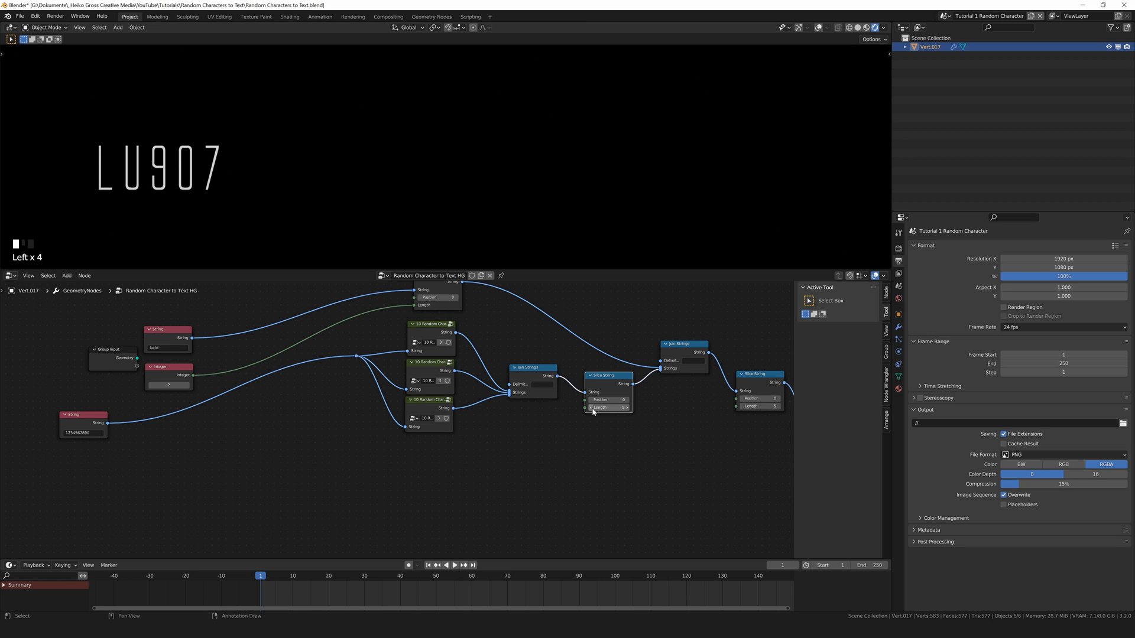
Test the new Slice String node by lowering its Length to 1 and raising it back to 5
left_click(590, 408)
left_click(590, 408)
left_click(590, 408)
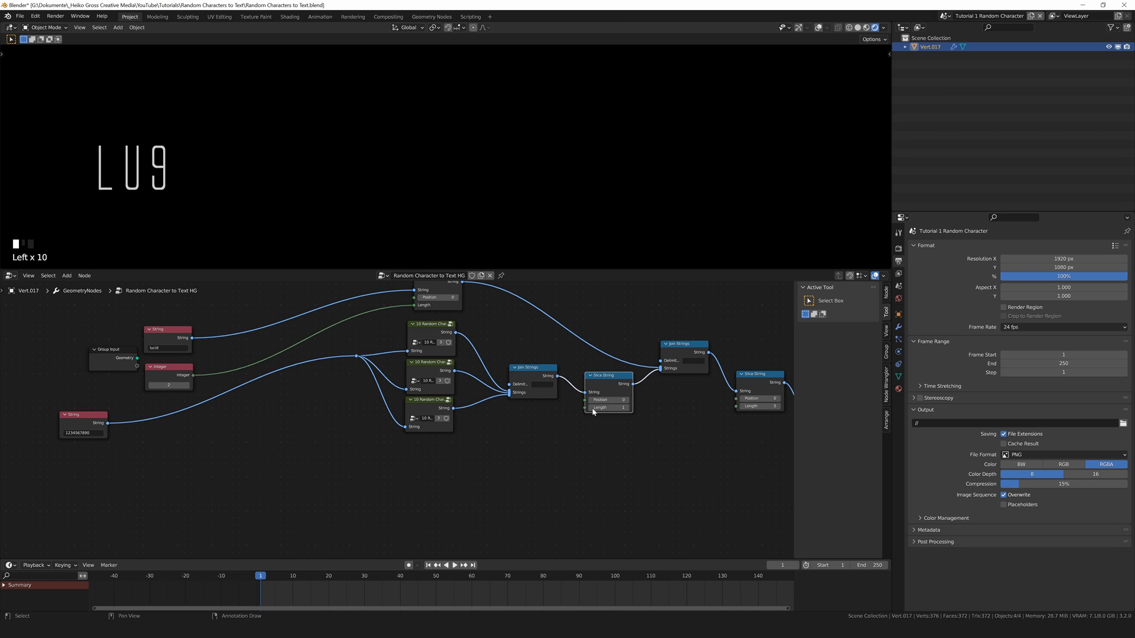
left_click(628, 408)
left_click(628, 408)
left_click(628, 408)
left_click(628, 408)
left_click(627, 408)
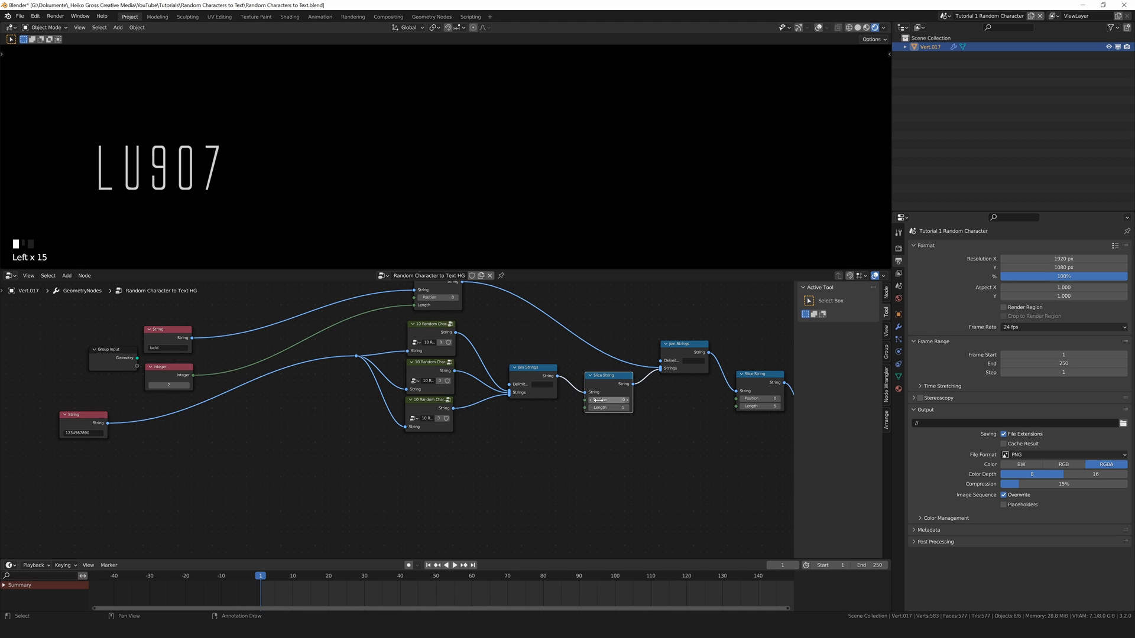
Test the new Slice String node's Position by raising it in single steps, and reset it to 0
left_click(591, 401)
left_click(590, 400)
left_click(591, 401)
left_click(591, 400)
left_click(628, 402)
left_click(627, 400)
left_click(627, 400)
left_click(628, 400)
left_click(628, 400)
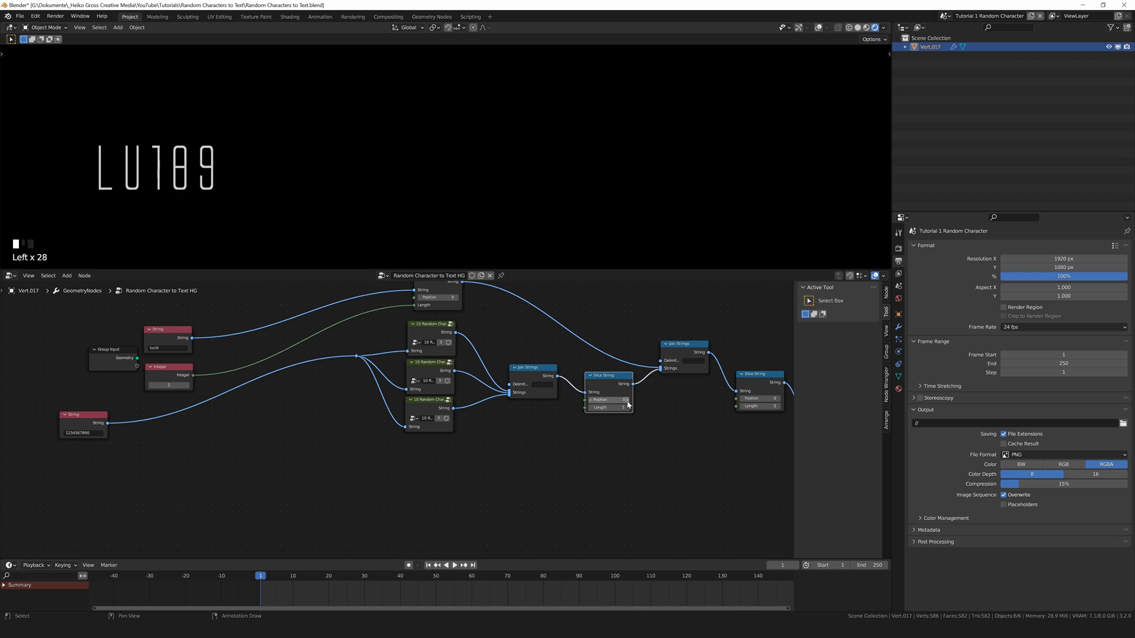
left_click(628, 400)
left_click(628, 400)
left_click(627, 400)
left_click(628, 400)
left_click(628, 400)
left_click(628, 400)
left_click(628, 400)
left_click(628, 400)
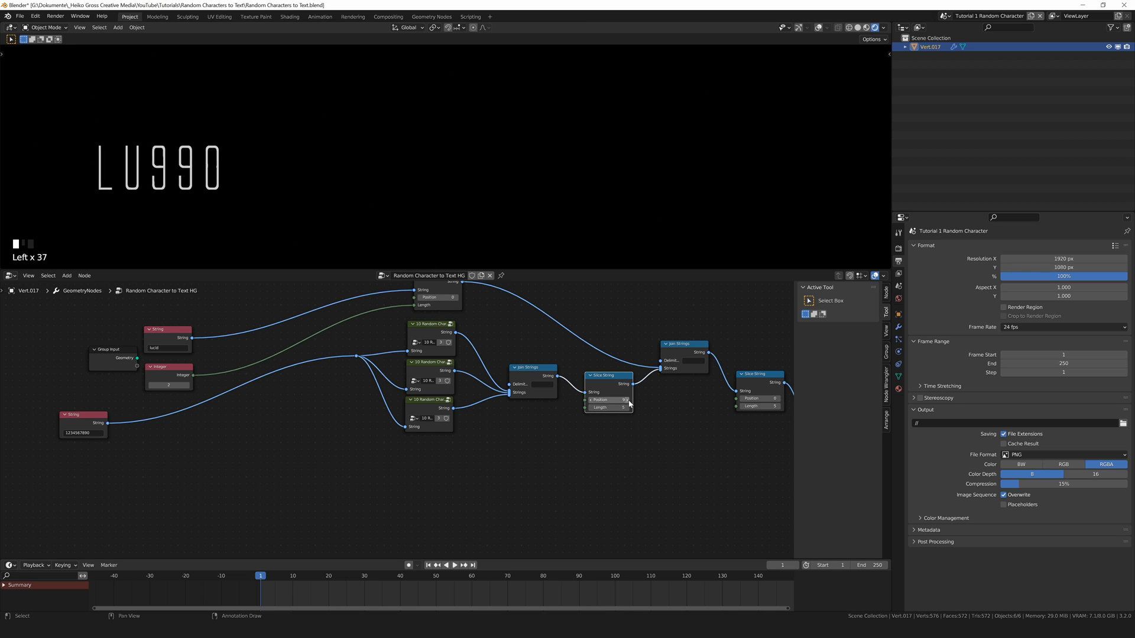
left_click(628, 400)
left_click(628, 400)
left_click(628, 400)
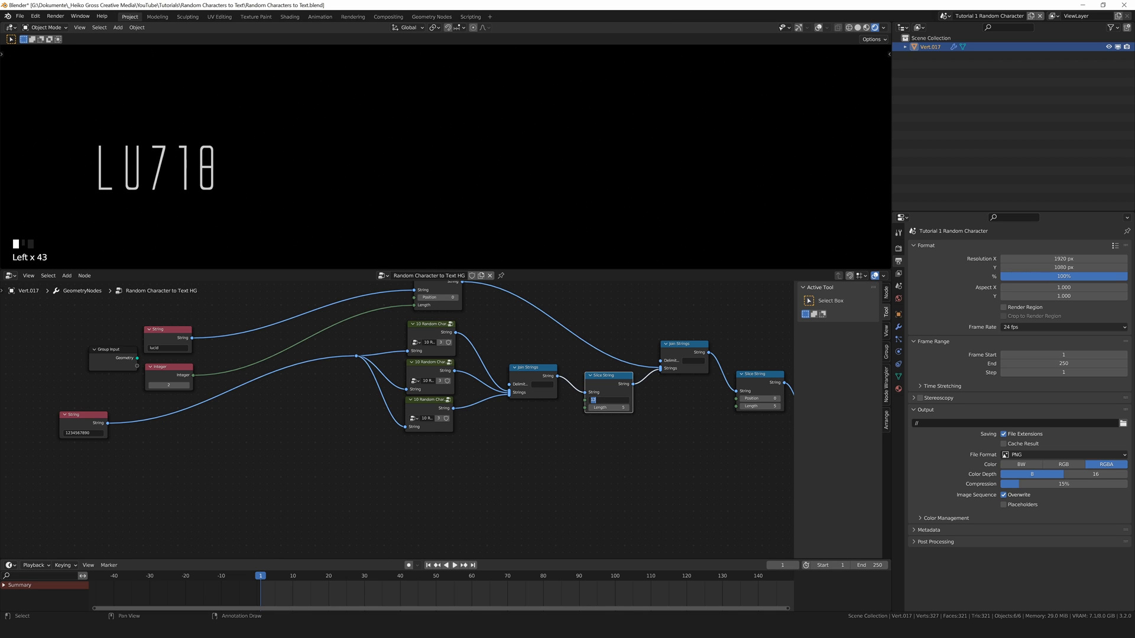
type("0")
key("Return")
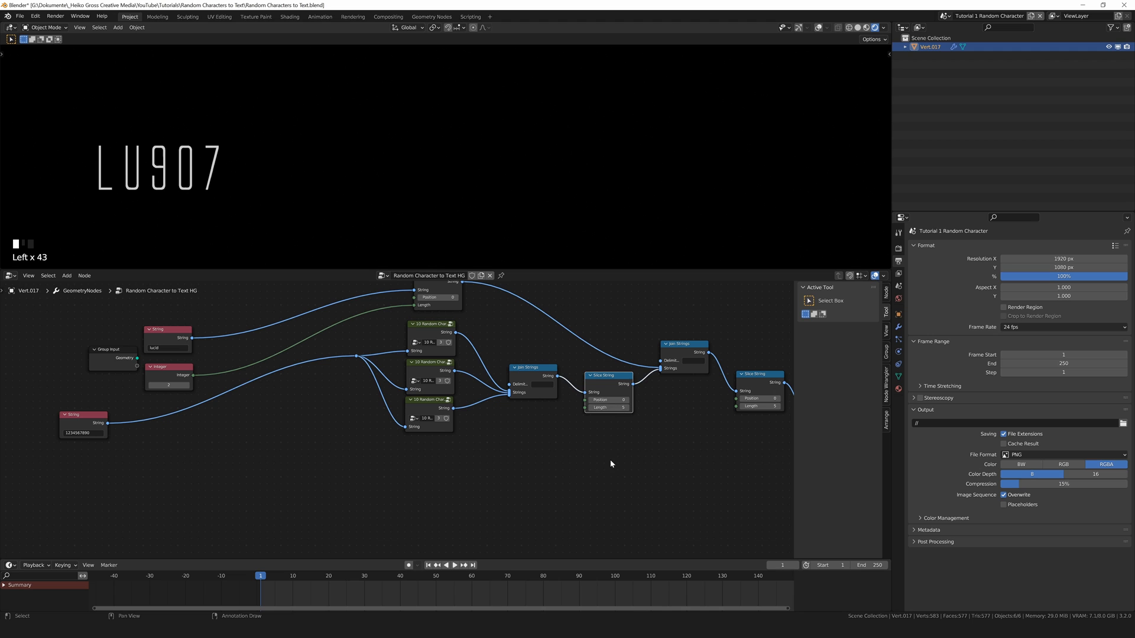
Add a String Length node below the random character groups and connect the lucid String node to its input
middle_click_drag(495, 470, 506, 462)
left_click(305, 437)
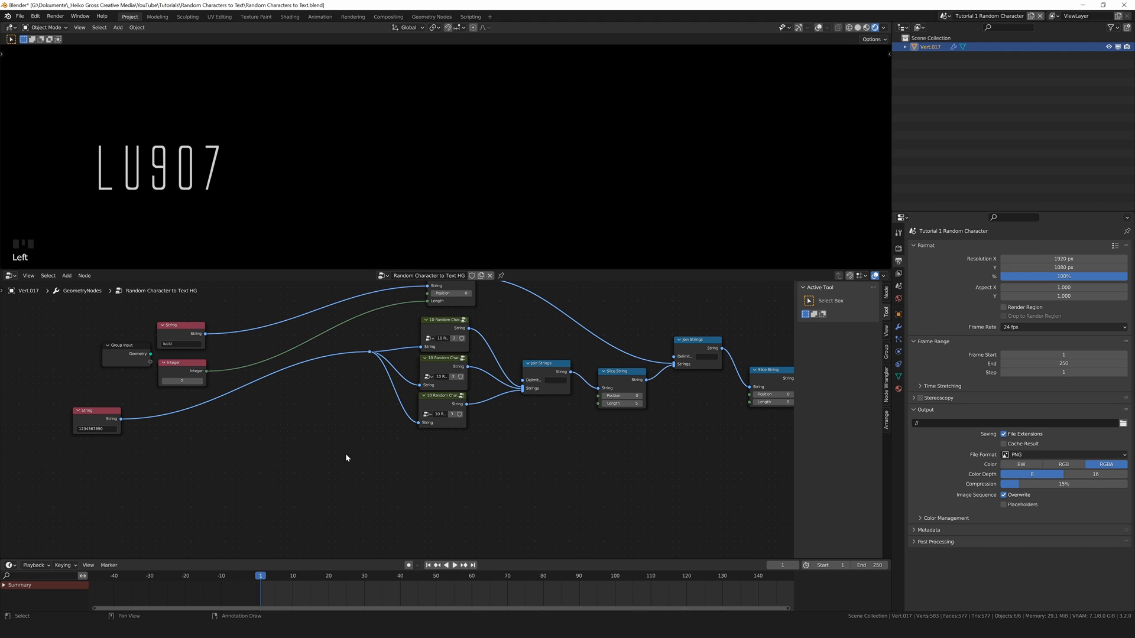
key("shift+a")
mouse_move(338, 526)
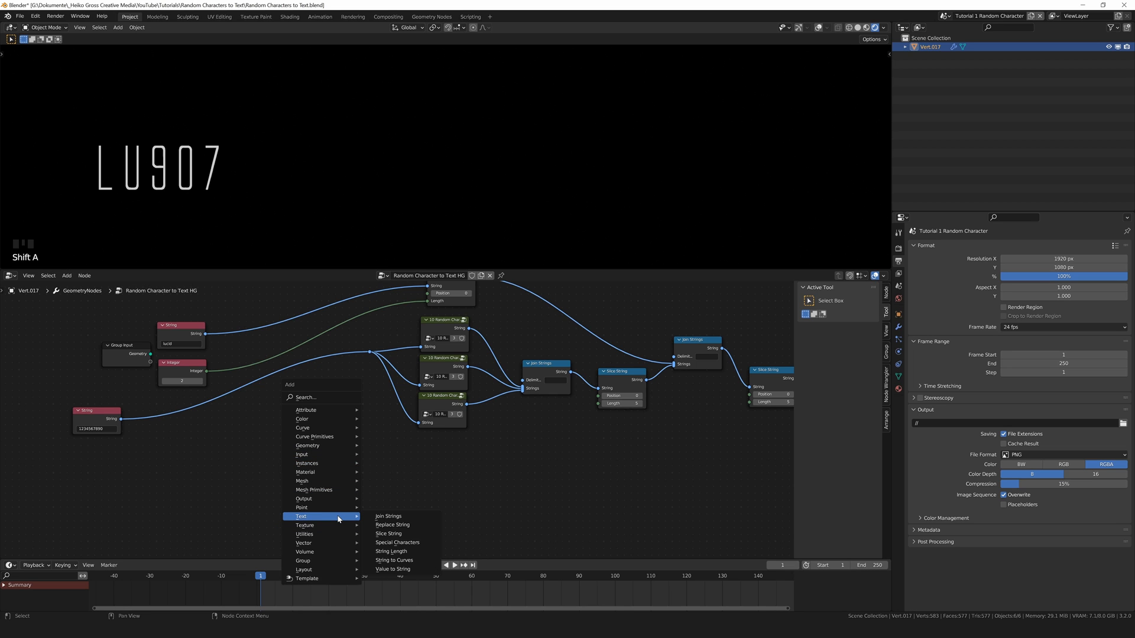
left_click(415, 553)
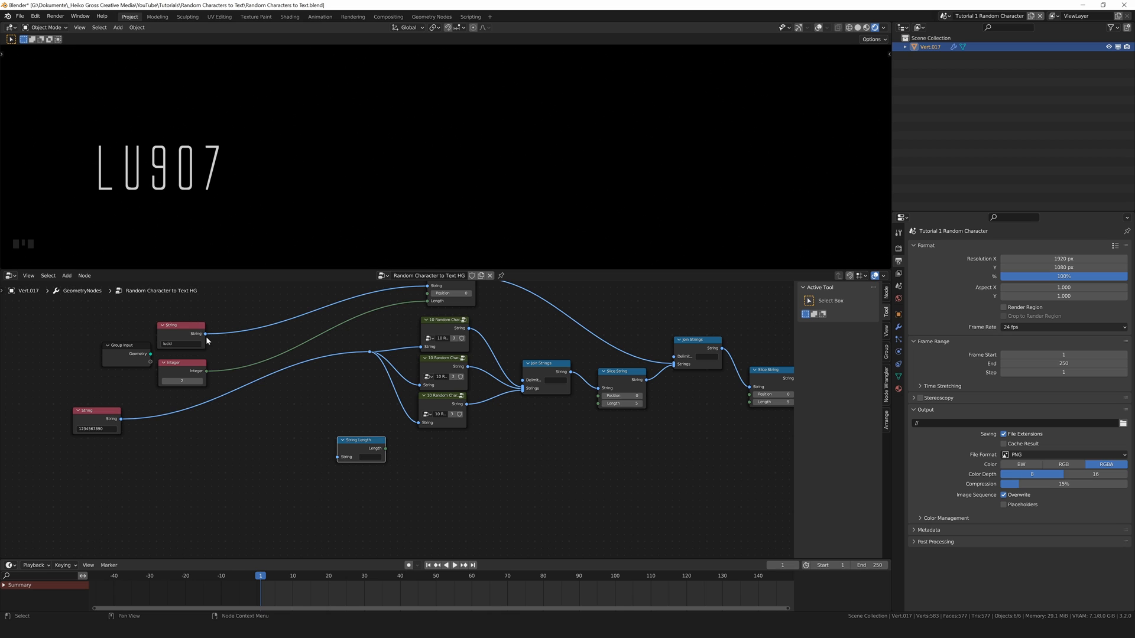
left_click_drag(205, 334, 331, 441)
left_click(384, 461)
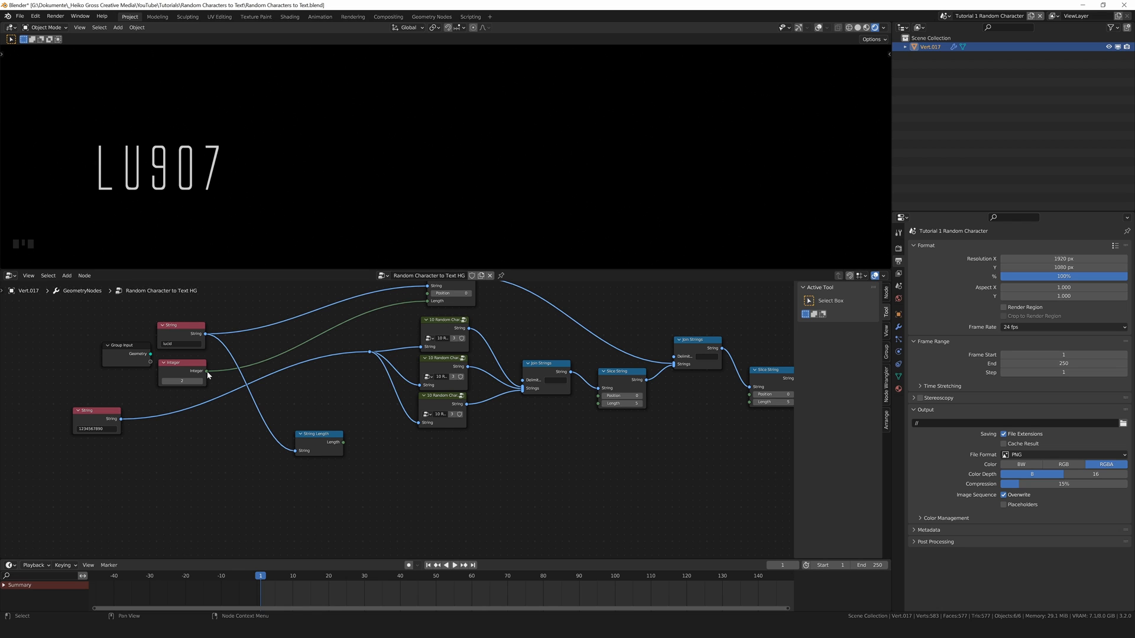
Connect the Integer node to the Position of the Slice String between the Join Strings nodes, and test values up to 5 and back to 0
left_click_drag(208, 372, 600, 396)
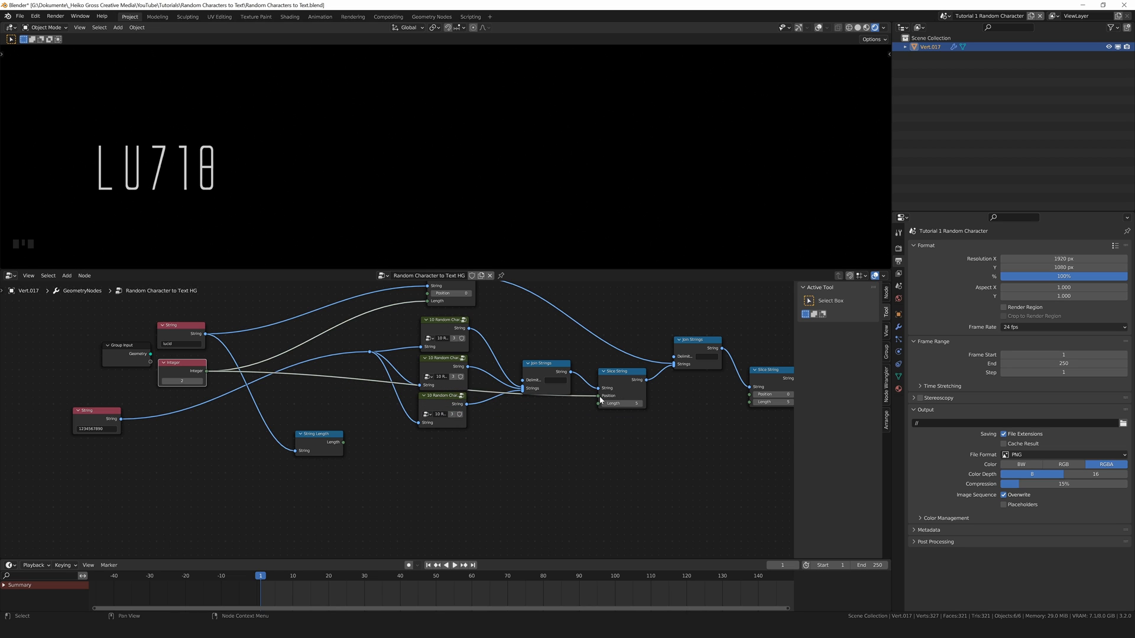
left_click(164, 381)
left_click(164, 380)
left_click(200, 381)
left_click(200, 381)
left_click(201, 381)
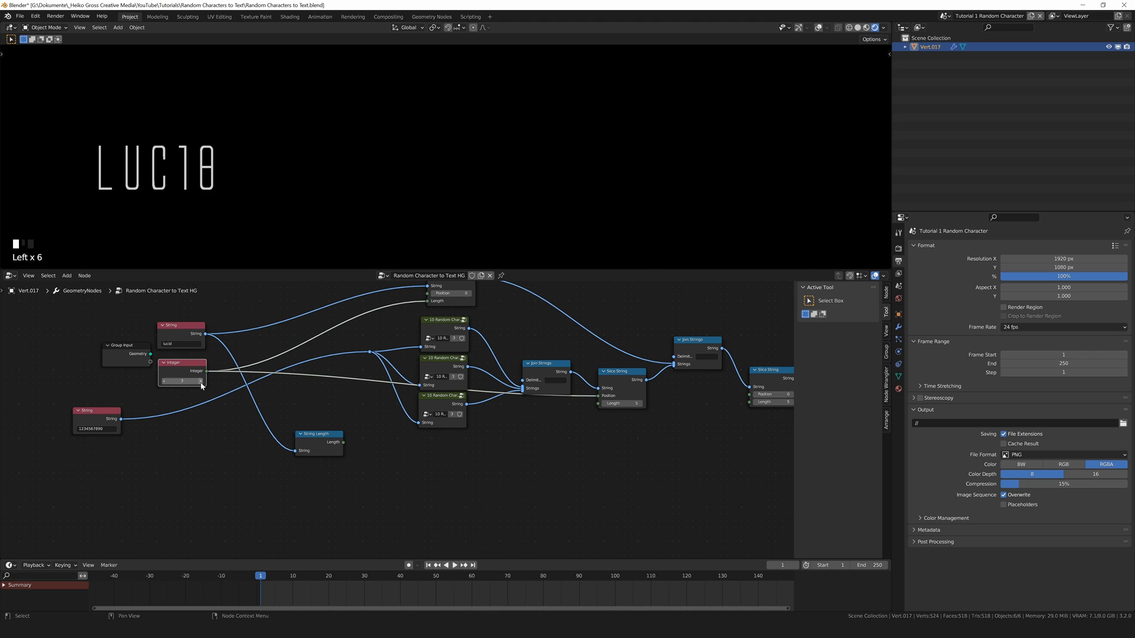
left_click(200, 381)
left_click(201, 381)
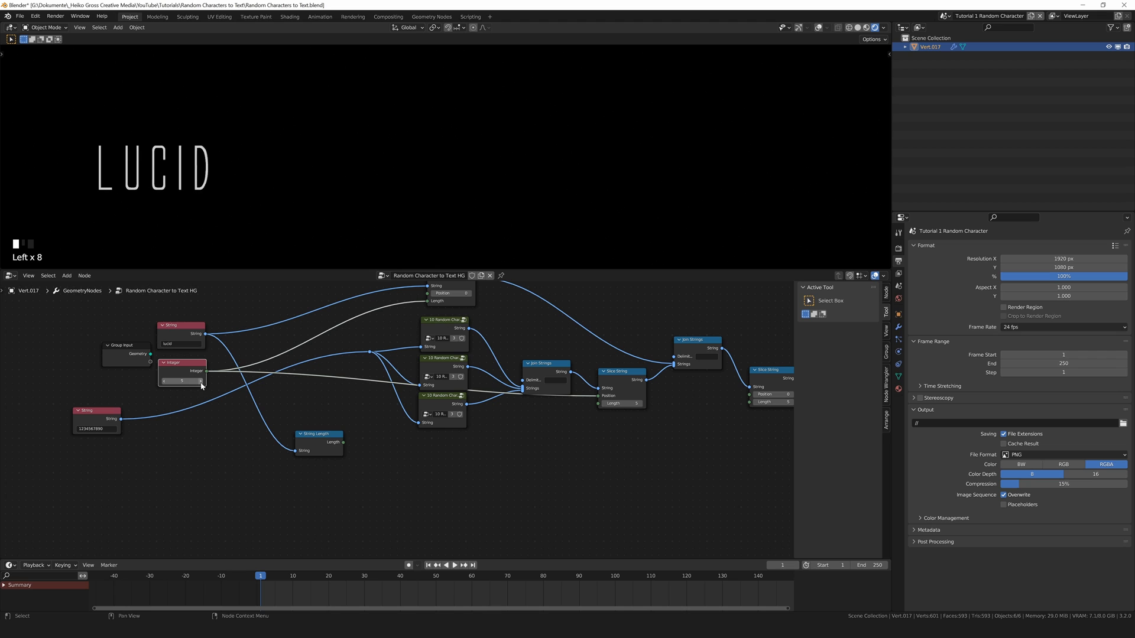
left_click(164, 380)
left_click(164, 381)
left_click(164, 381)
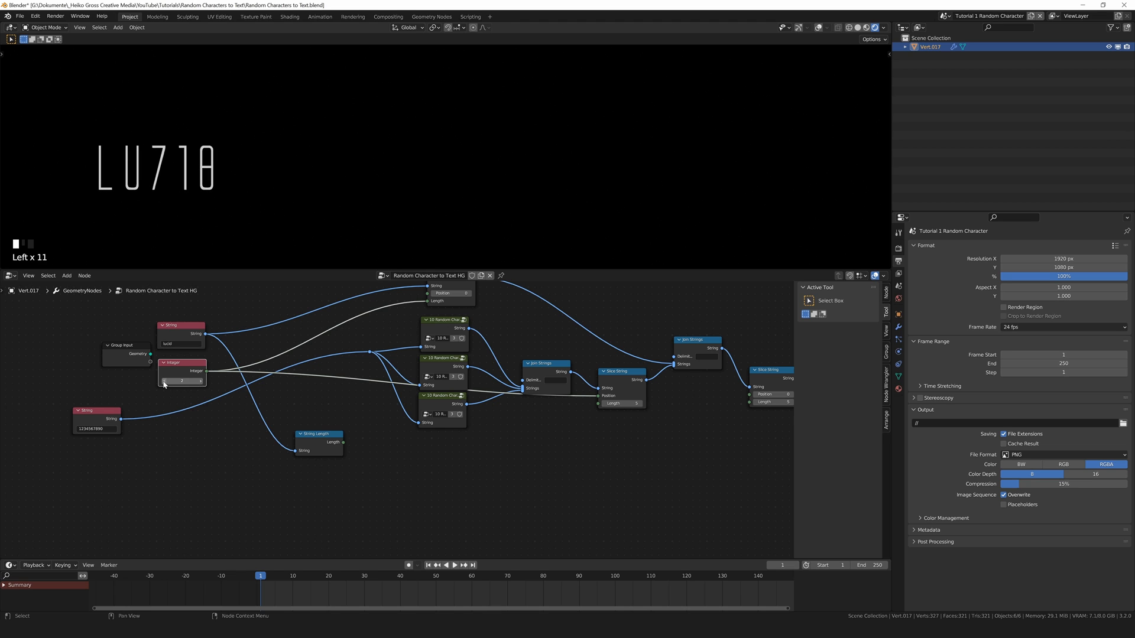
left_click(164, 381)
left_click(164, 381)
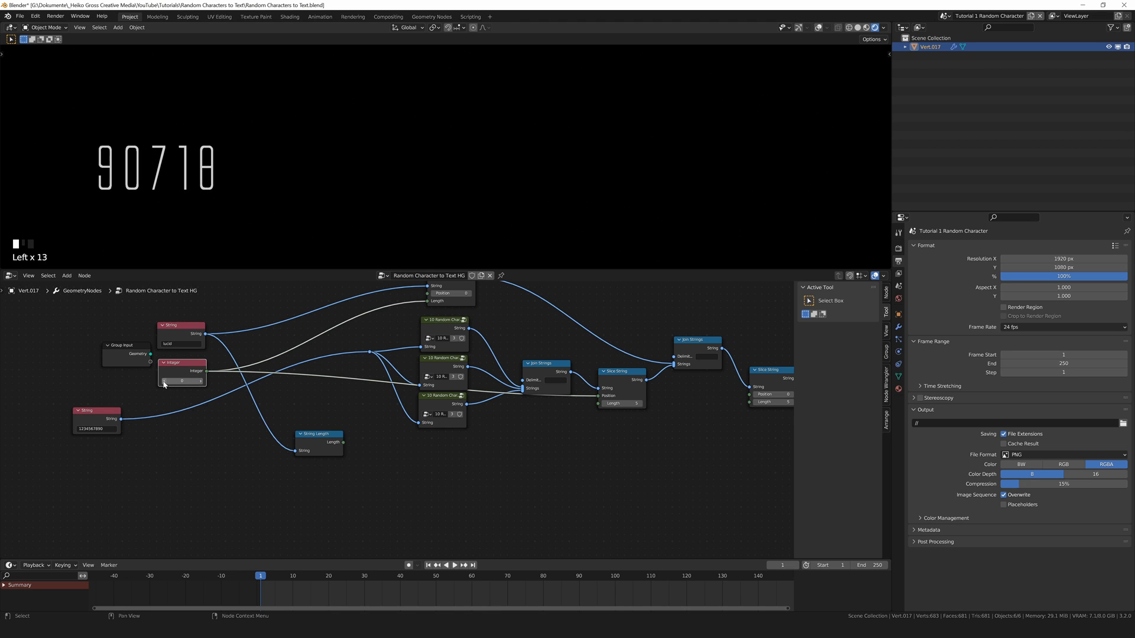
Increase the Length of the Slice String between the Join Strings nodes, and test the Integer value up to 5 and back to 0
left_click(640, 404)
left_click(640, 404)
left_click(200, 382)
left_click(200, 381)
left_click(201, 381)
left_click(200, 382)
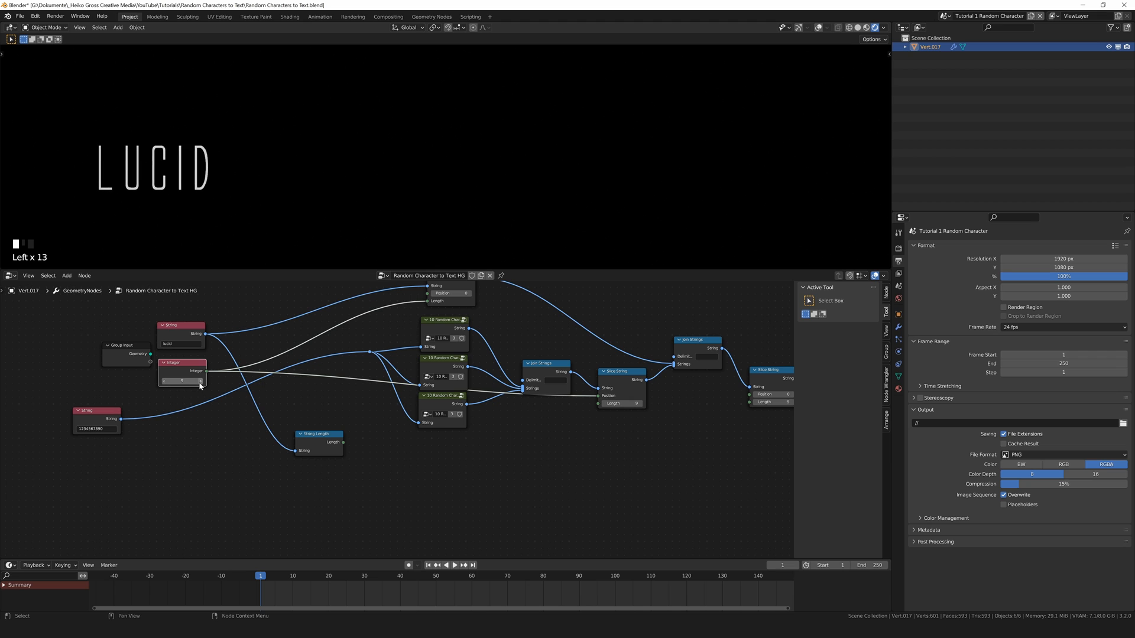
left_click(164, 382)
left_click(165, 381)
left_click(165, 381)
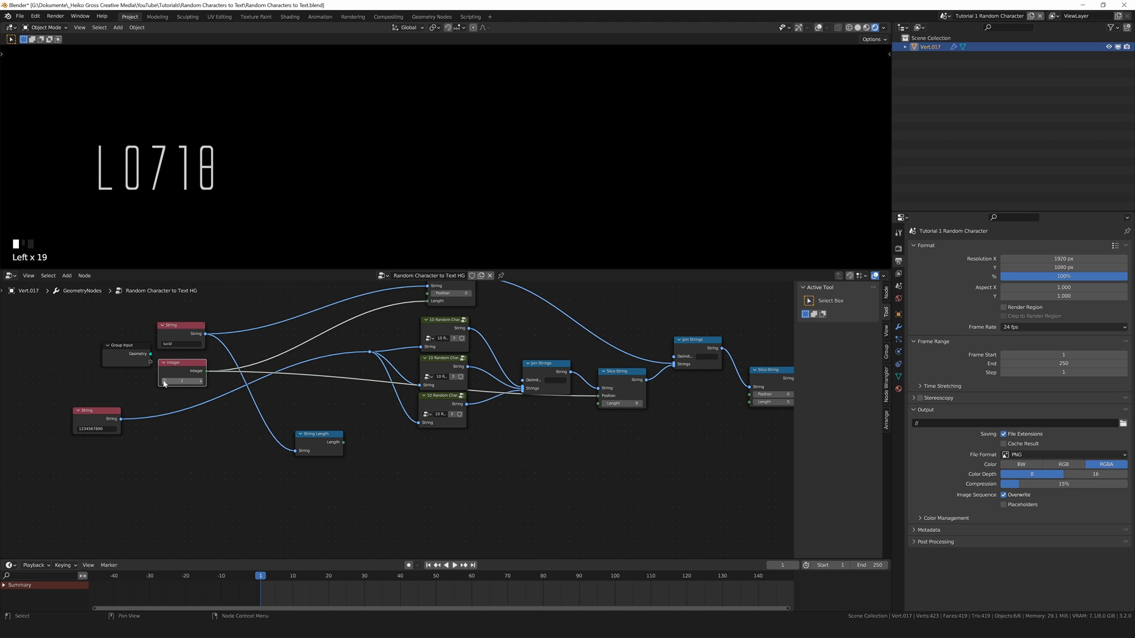
left_click(165, 381)
left_click(164, 381)
Set the final Slice String node's Length to 23, and test by stepping the Integer value up to 6 and back to 0
left_click_drag(767, 402, 792, 402)
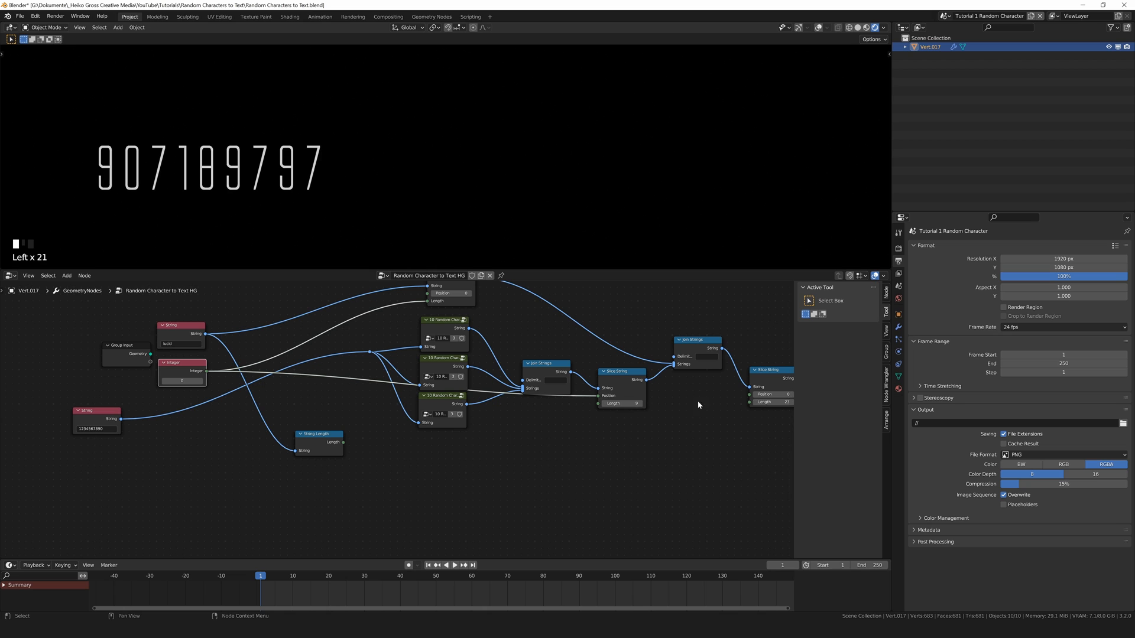
left_click(201, 381)
left_click(201, 381)
left_click(201, 382)
left_click(201, 381)
left_click(201, 381)
left_click(200, 381)
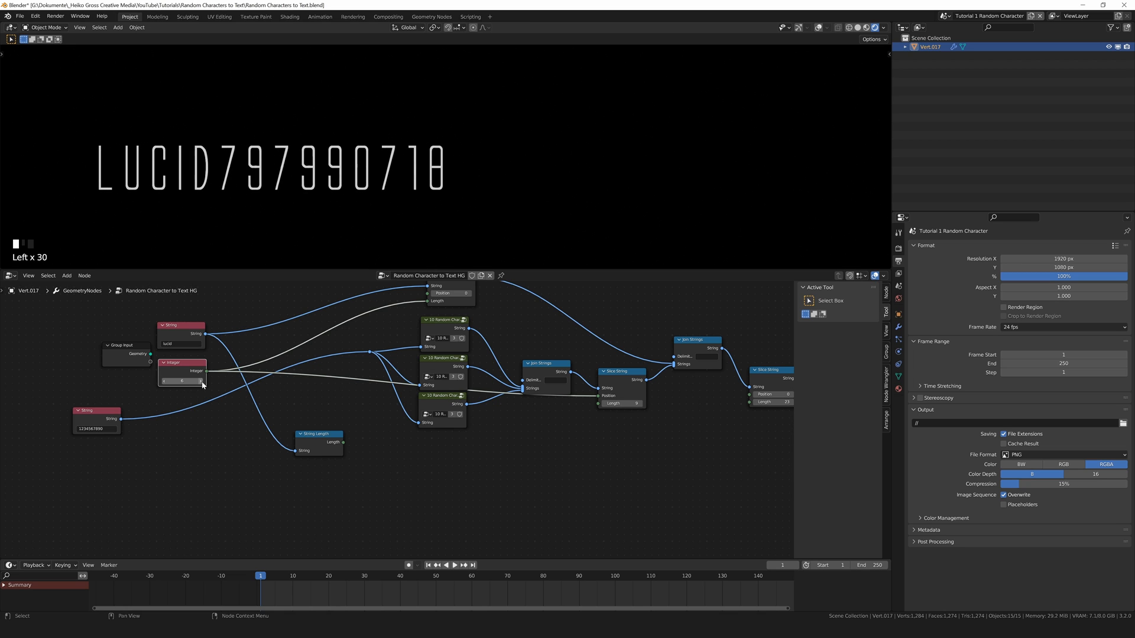
left_click(165, 381)
left_click(164, 381)
left_click(164, 381)
left_click(165, 381)
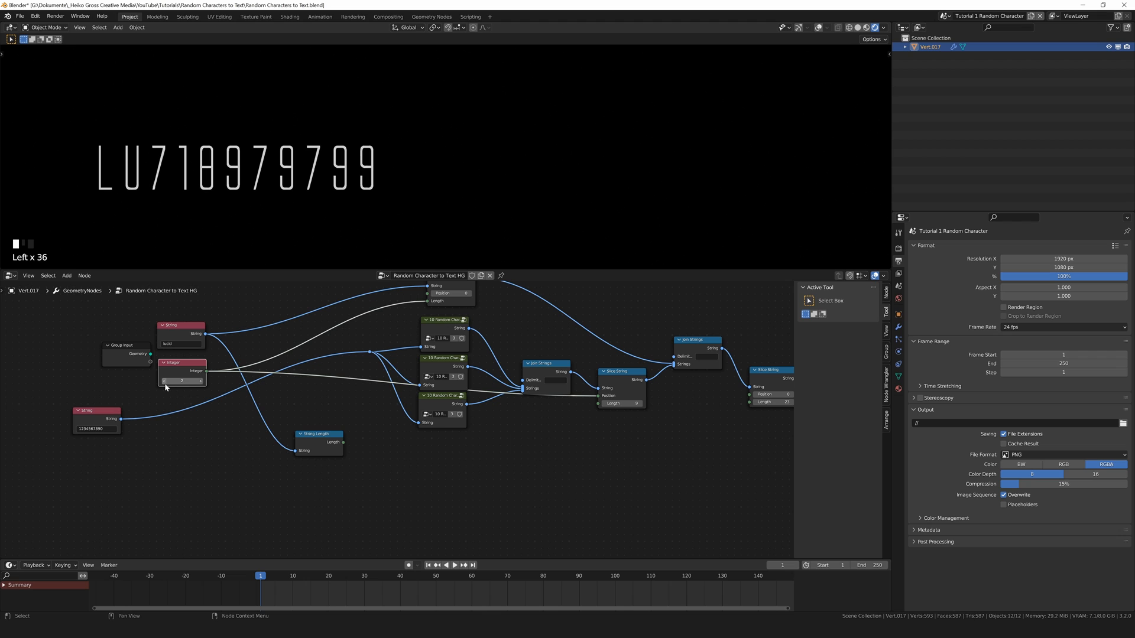
left_click(164, 381)
left_click(165, 385)
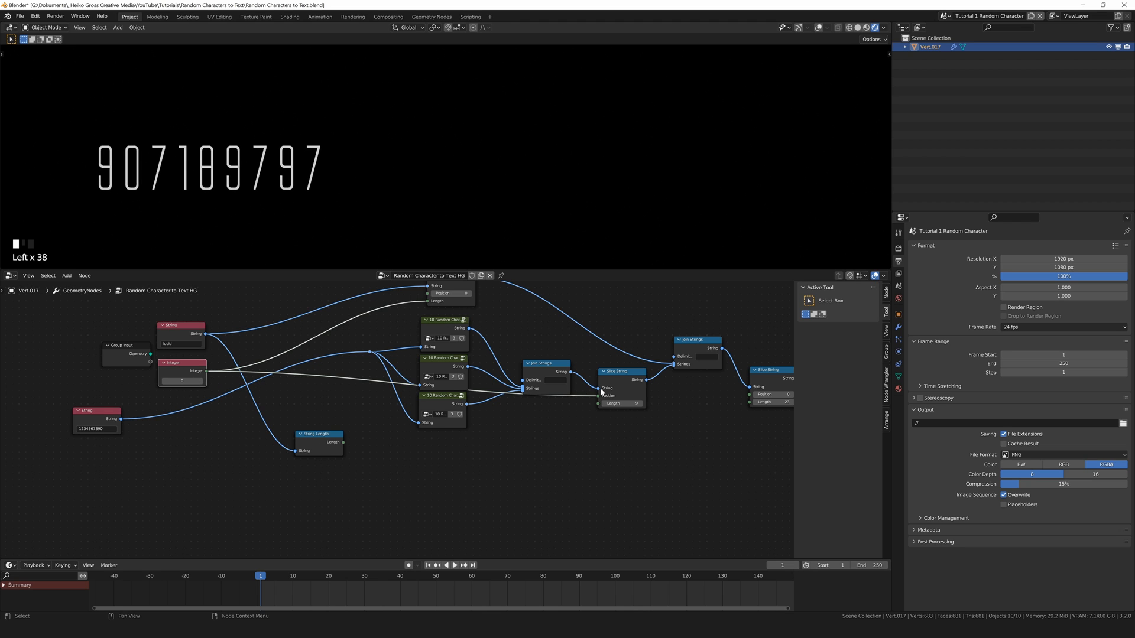
Add a Math node beside the String Length node and set its operation to Subtract
left_click(320, 437)
left_click(413, 470)
key("shift+a")
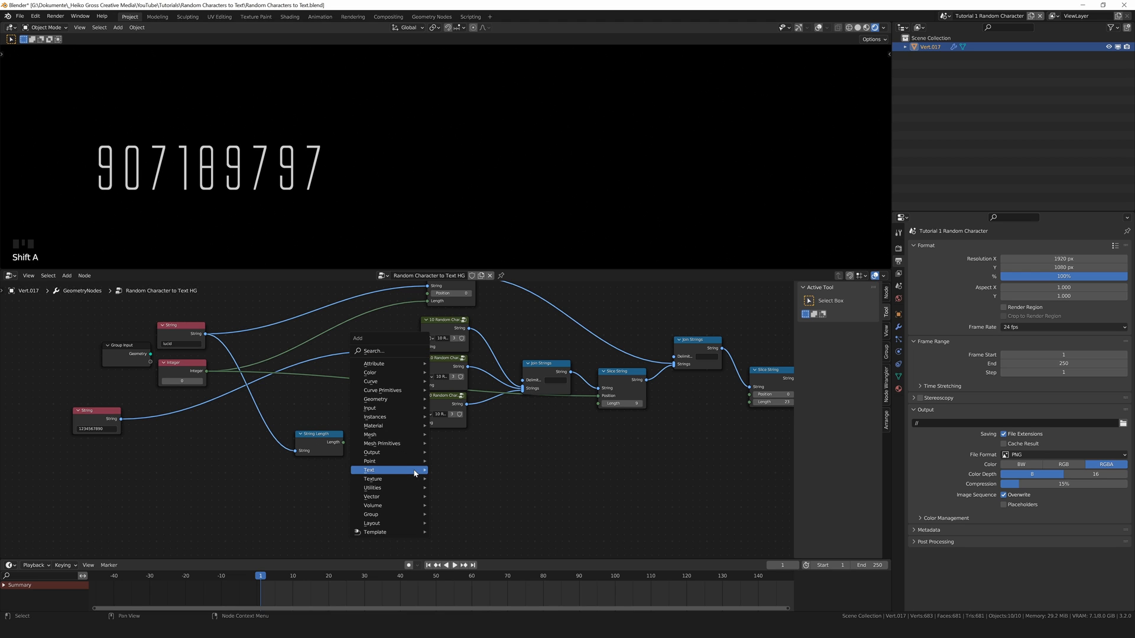
mouse_move(407, 491)
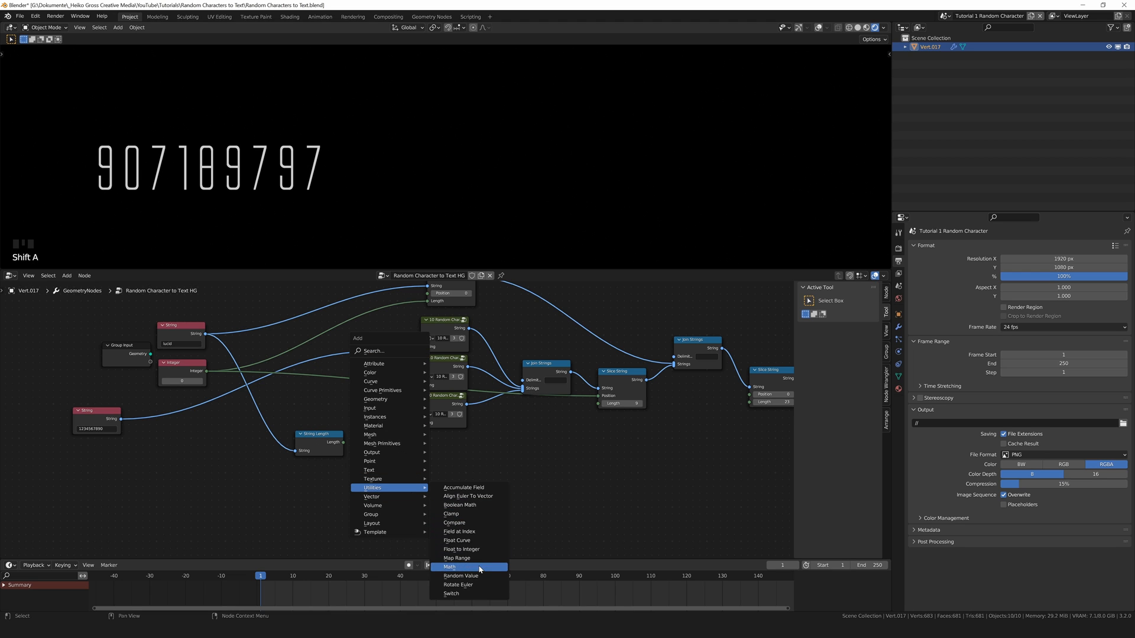
left_click(450, 567)
left_click(389, 443)
left_click(413, 467)
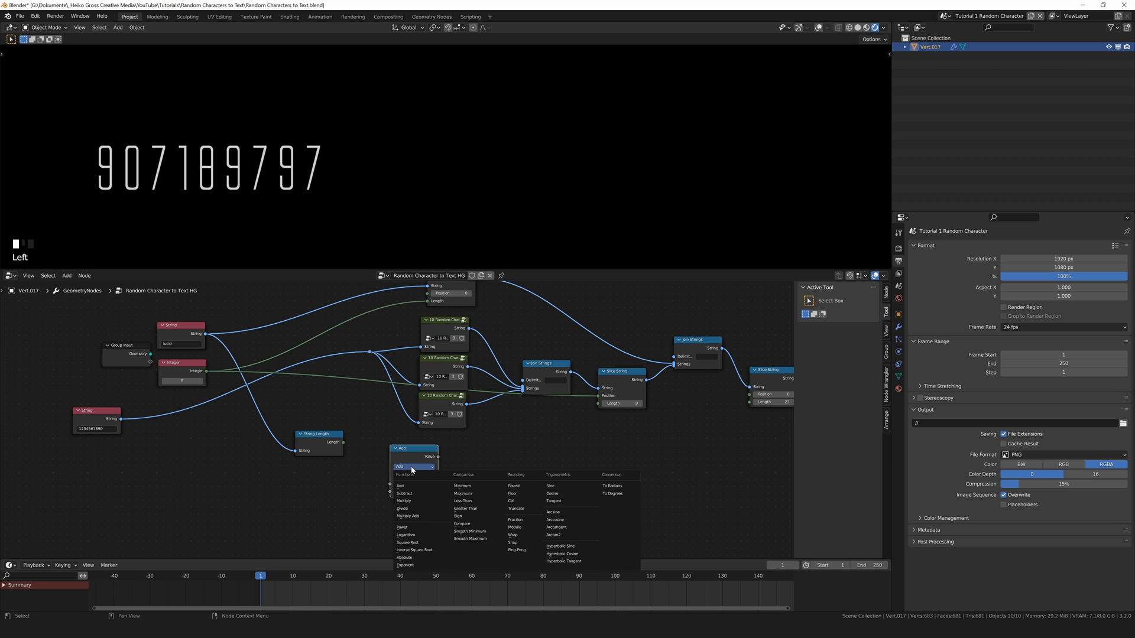
left_click(404, 477)
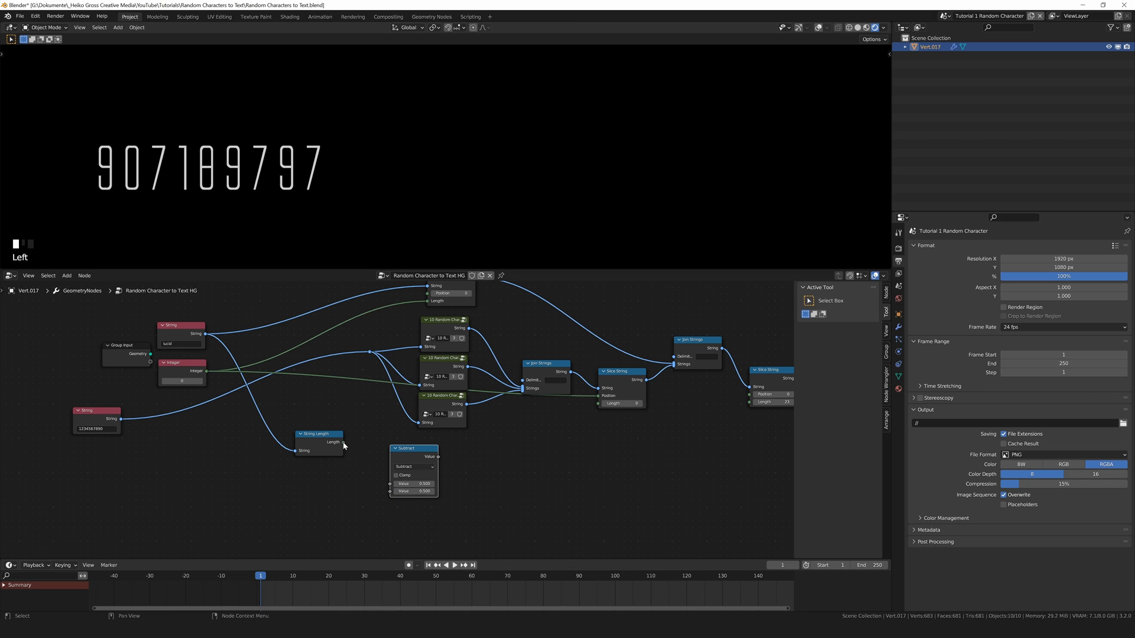
Subtract the Integer value from the String Length output, and feed the result into the middle Slice String node's Length
left_click_drag(343, 444, 390, 484)
left_click_drag(208, 372, 390, 491)
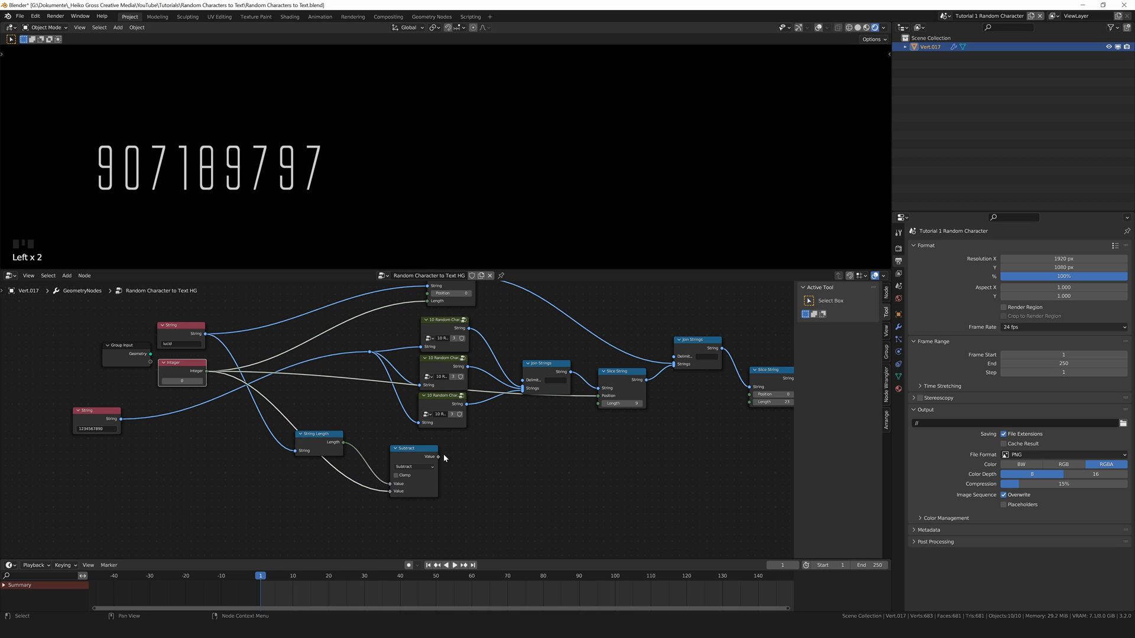
left_click_drag(438, 457, 599, 406)
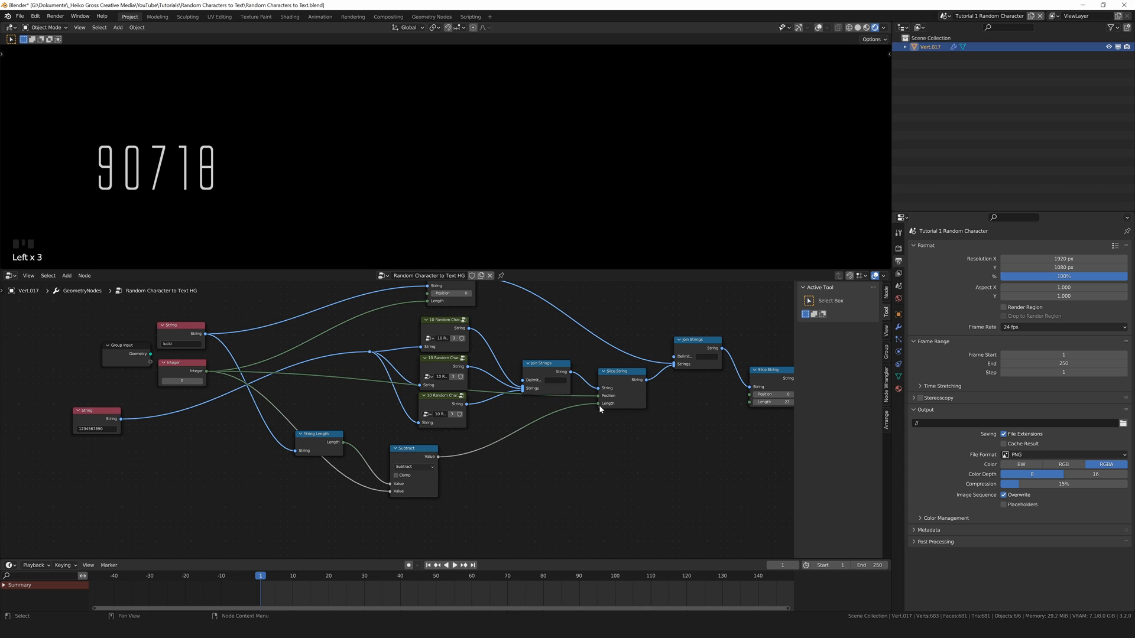
middle_click_drag(515, 374, 513, 408)
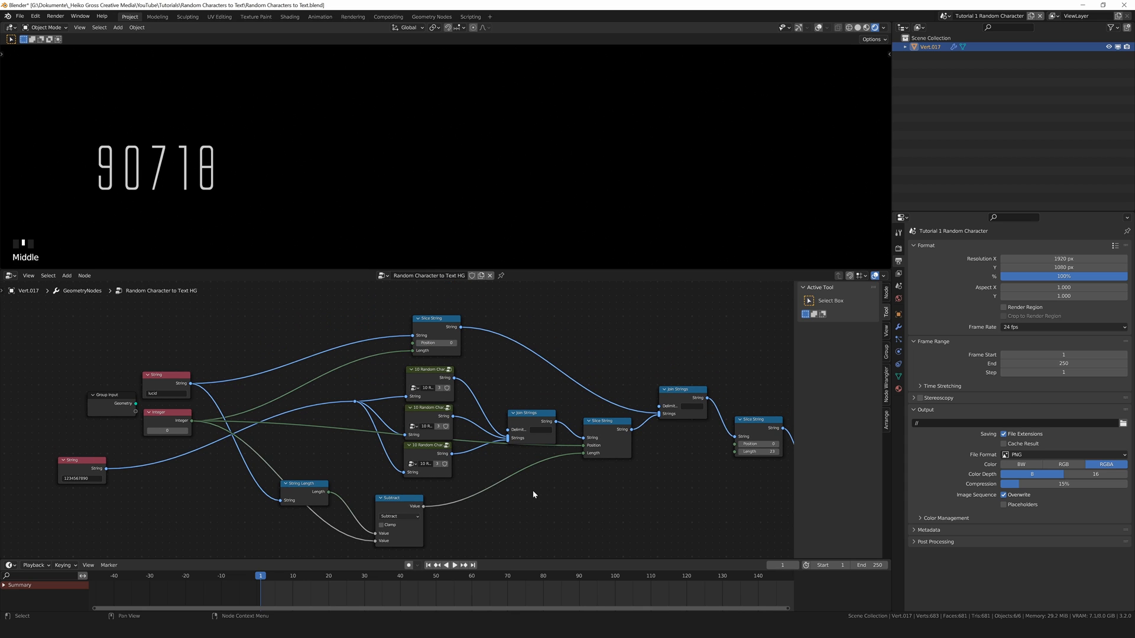
Step the Integer value up to 5 to test the transition from random characters to text
left_click(186, 431)
left_click(186, 431)
left_click(185, 432)
left_click(185, 431)
left_click(186, 431)
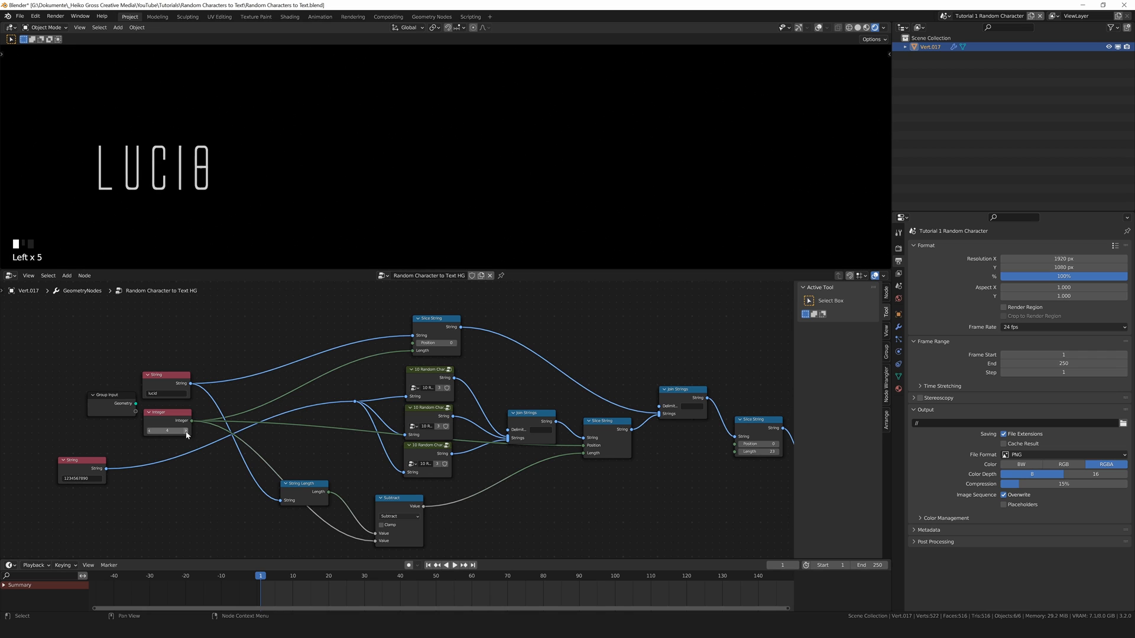
left_click(186, 431)
Change the input String node's text to "make love not war" and step the Integer value up to 18
left_click(165, 393)
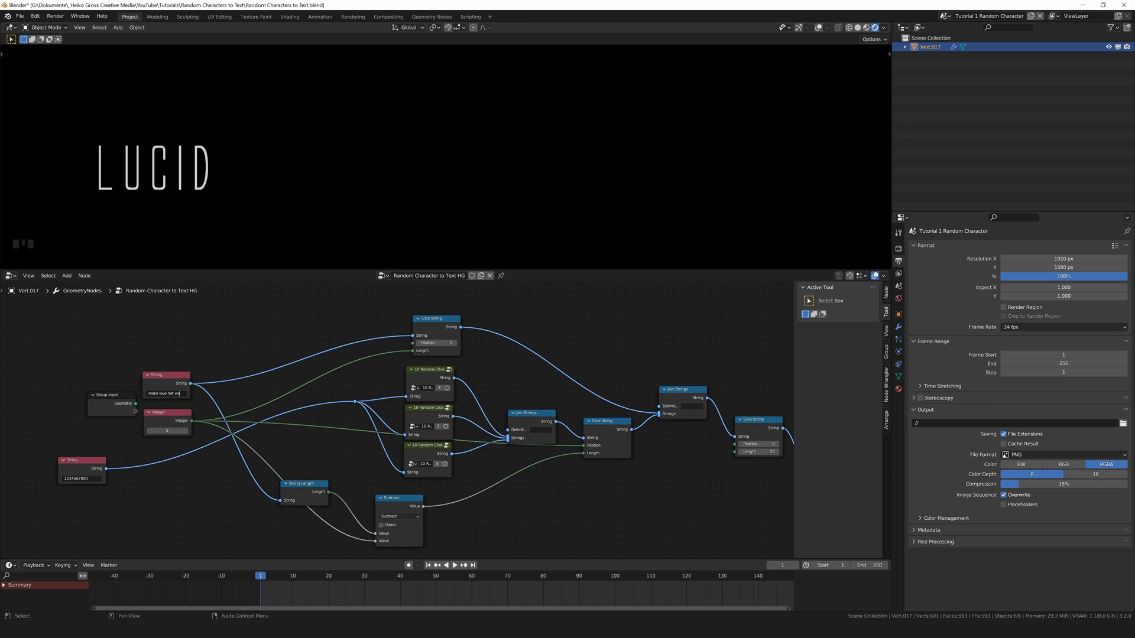
key("Return")
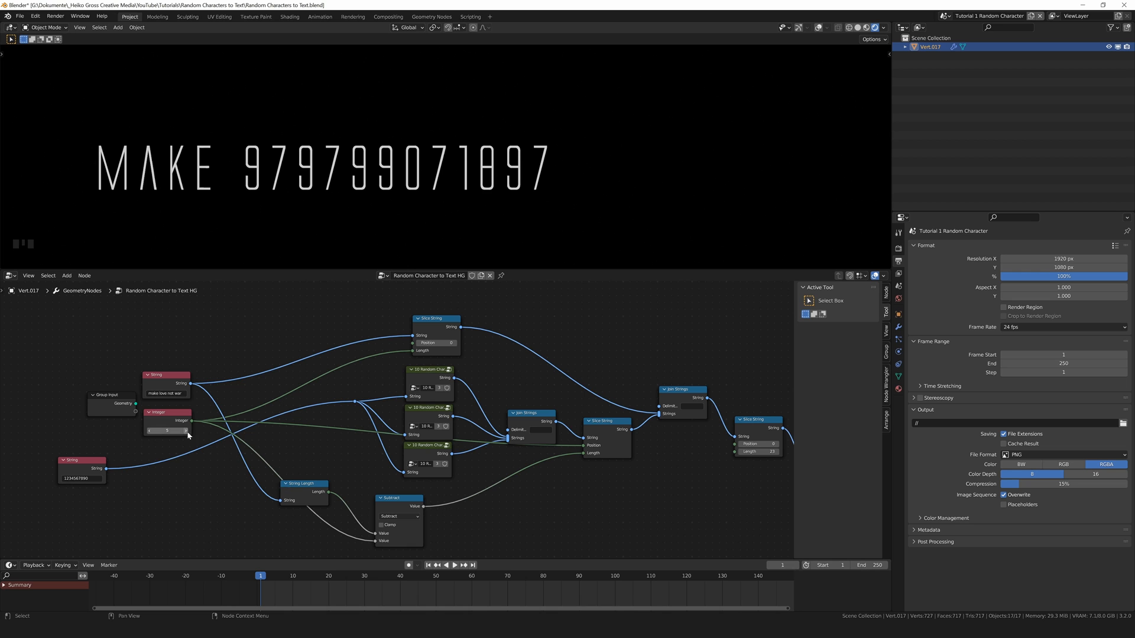
left_click(187, 431)
left_click(186, 431)
left_click(187, 431)
left_click(187, 431)
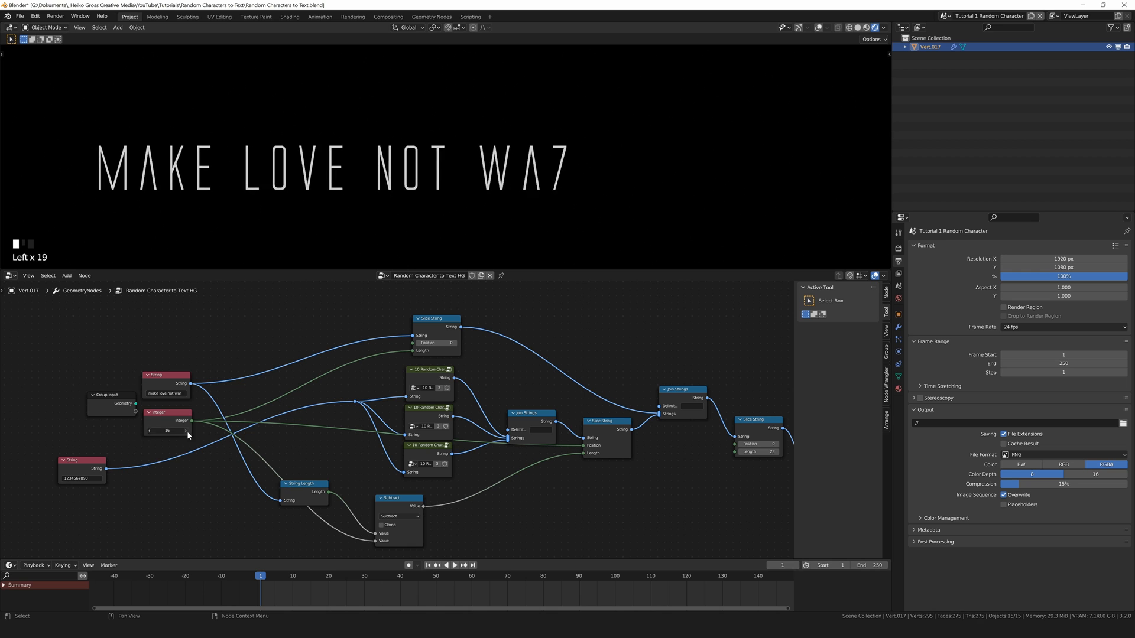
left_click(186, 431)
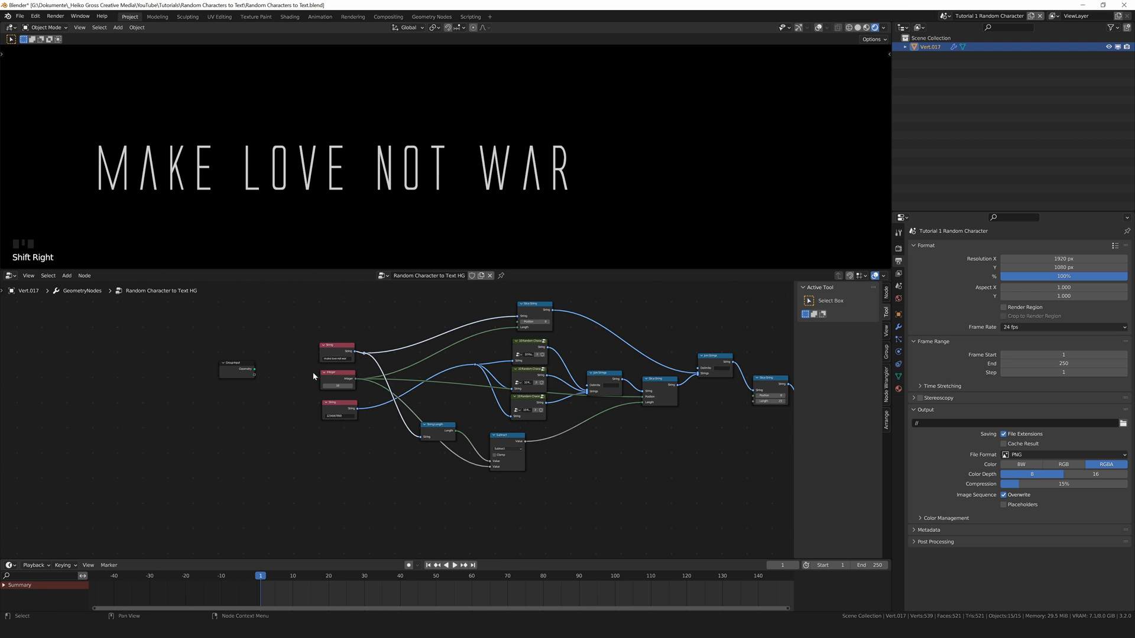
Expose the input text as a group input replacing its String node, and set its modifier value to "make love not war"
scroll(299, 368, "up", 6)
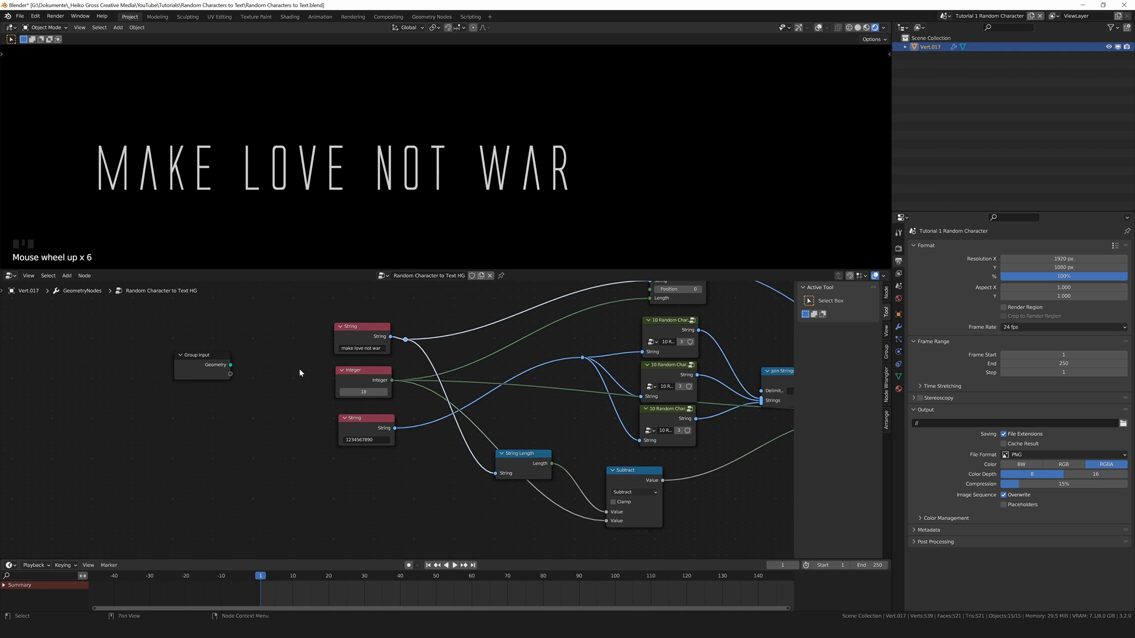
left_click_drag(229, 375, 198, 321)
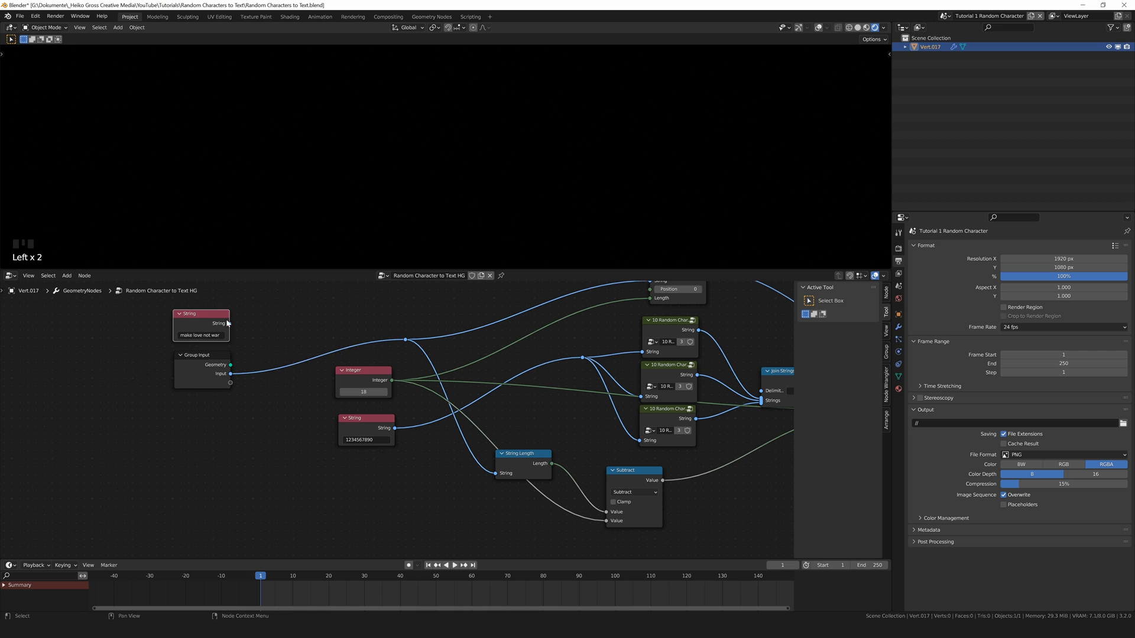
left_click(899, 327)
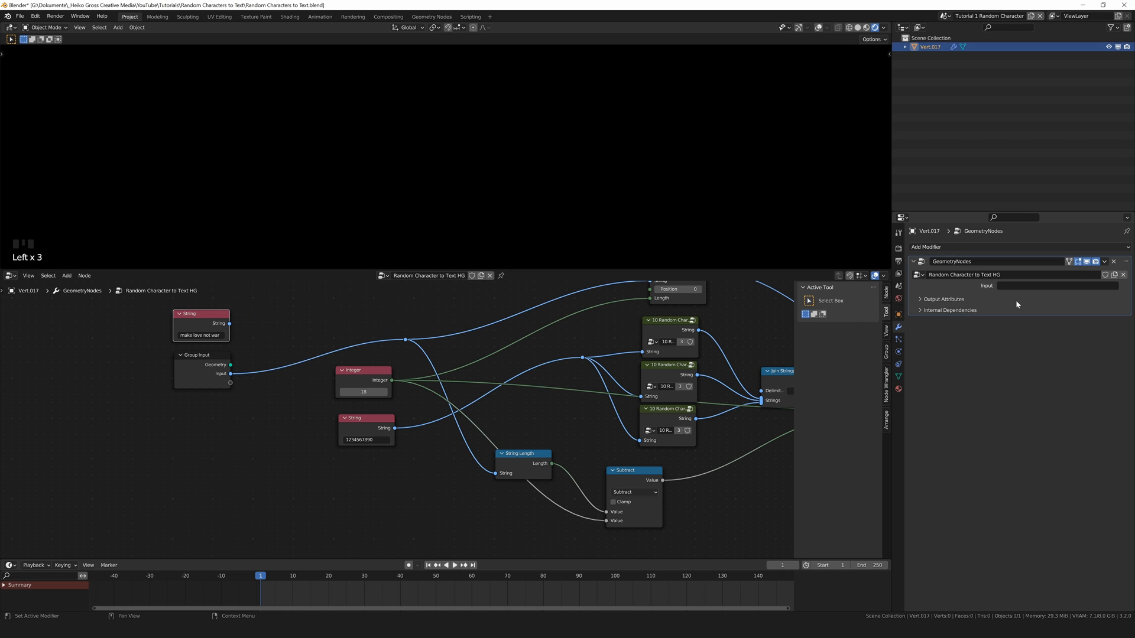
left_click(1029, 287)
type("make love not war")
key("Return")
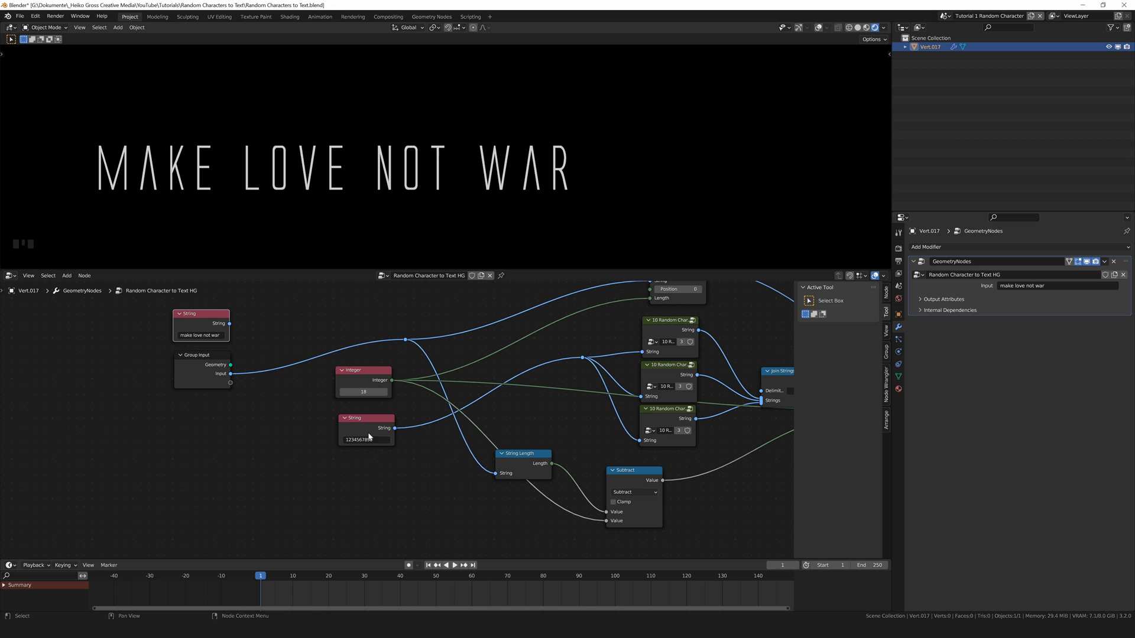
Expose the random-character string as a second group input through a new reroute, moving the Integer and String nodes aside
middle_click_drag(445, 459, 410, 460)
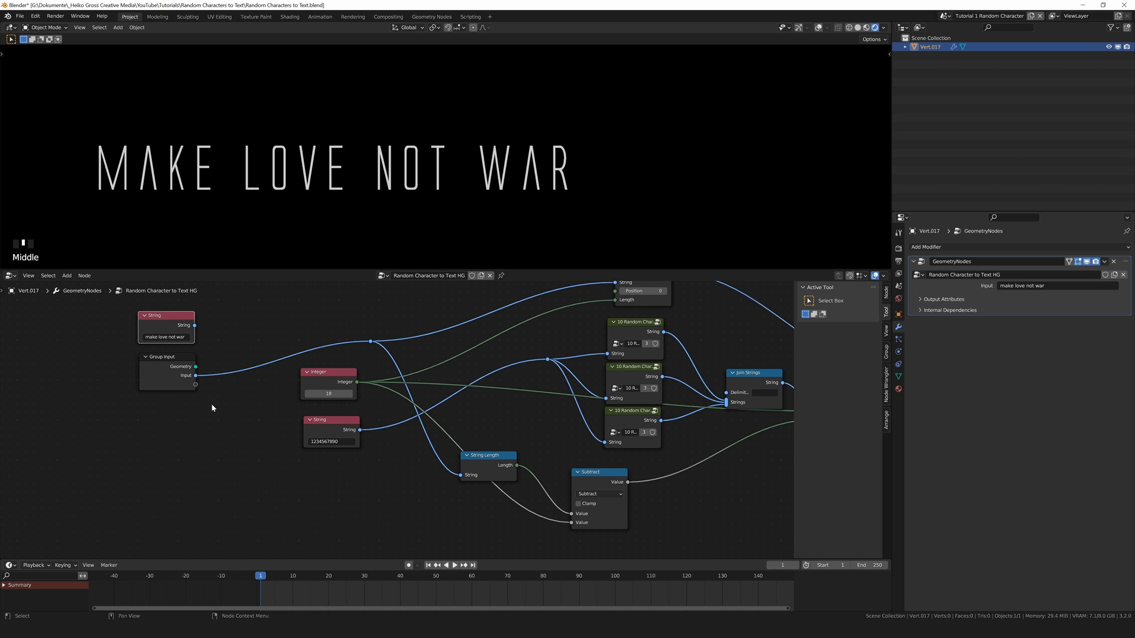
left_click_drag(331, 376, 149, 404)
left_click_drag(325, 417, 303, 409)
right_click_drag(367, 403, 367, 433, "shift")
left_click_drag(310, 412, 167, 440)
left_click_drag(167, 357, 207, 353)
left_click_drag(366, 420, 234, 381)
left_click(1058, 297)
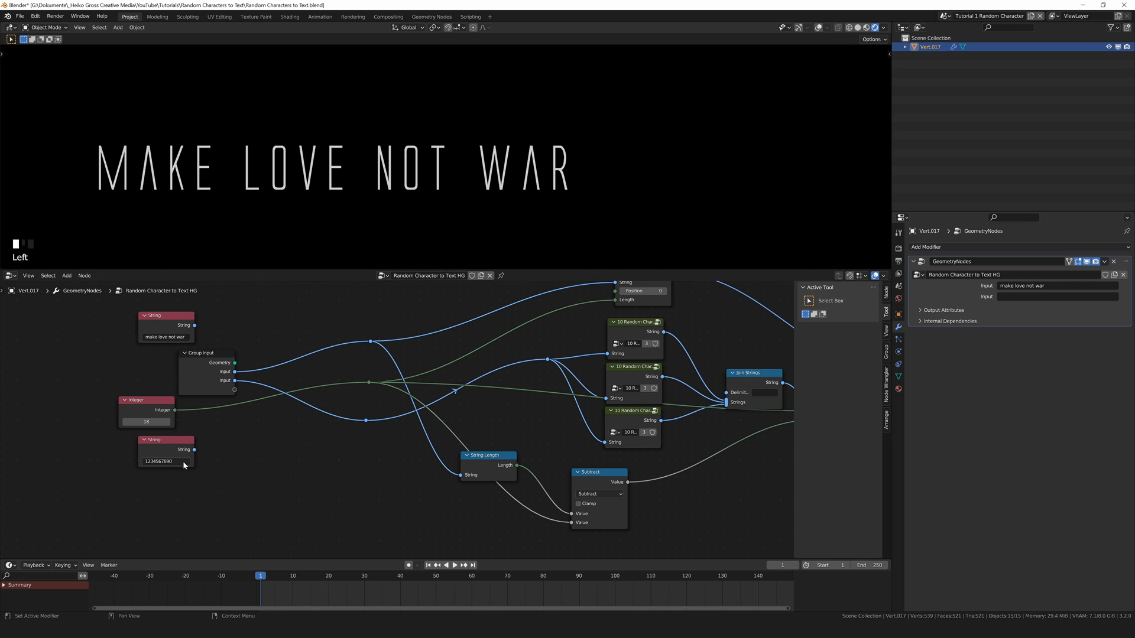
double_click(184, 465)
key("ctrl+c")
left_click(1057, 297)
left_click(1056, 297)
key("ctrl+v")
key("Return")
Create two more string group inputs by linking the Group Input node's empty socket to the random-character reroute
left_click_drag(235, 390, 277, 418)
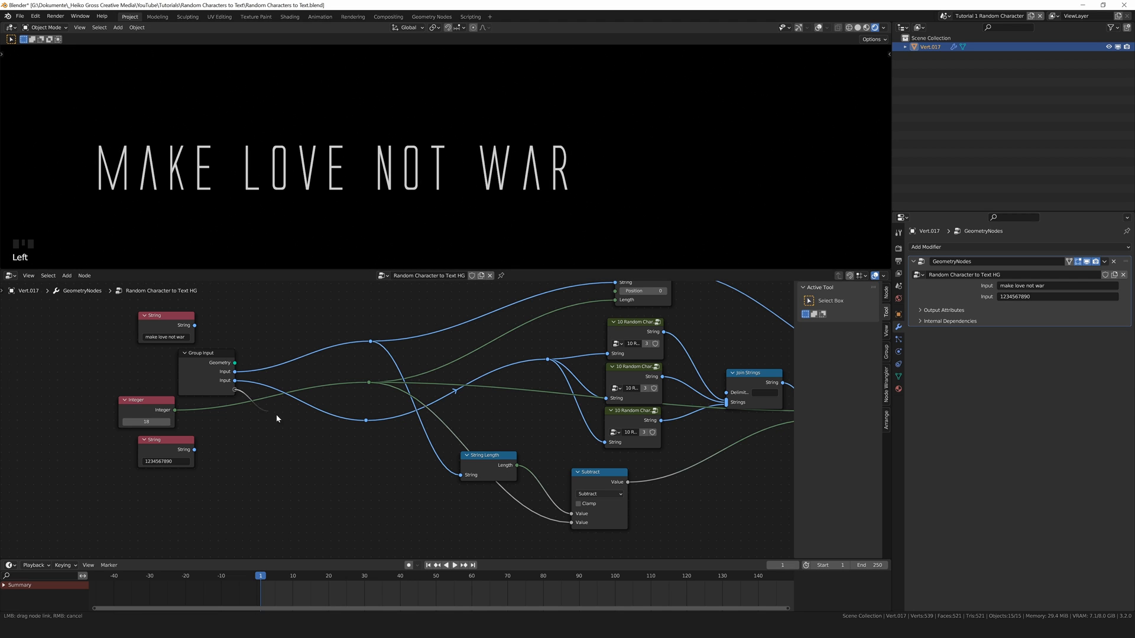
left_click_drag(351, 436, 367, 420)
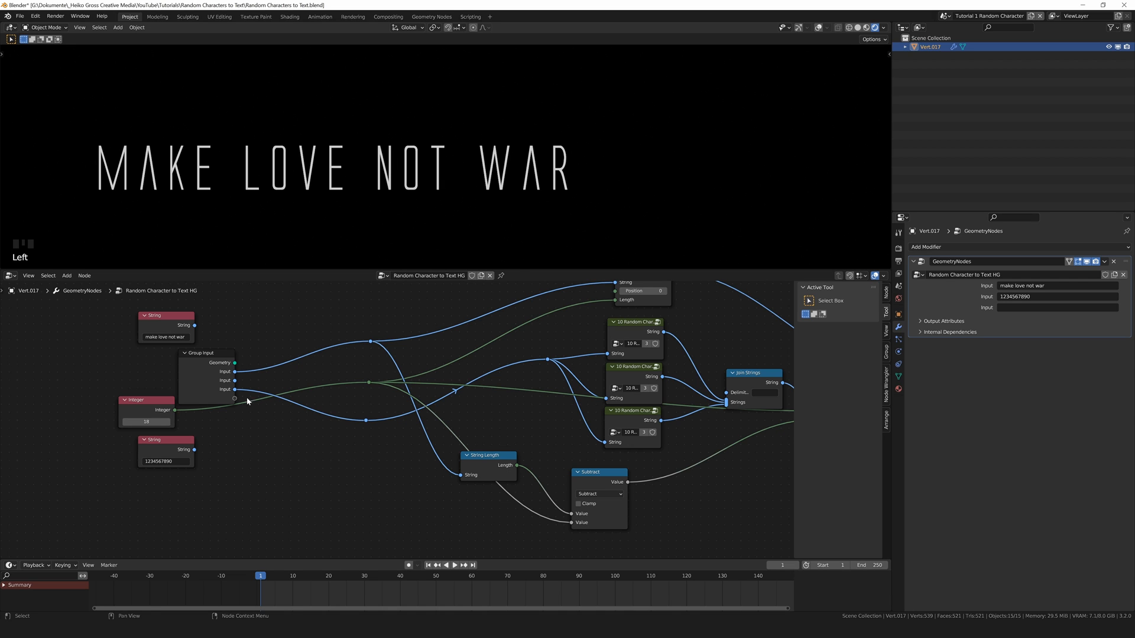
left_click_drag(235, 399, 366, 420)
Add a Join Strings node before the random-character reroute and feed all three random-character group inputs into it
key("shift+a")
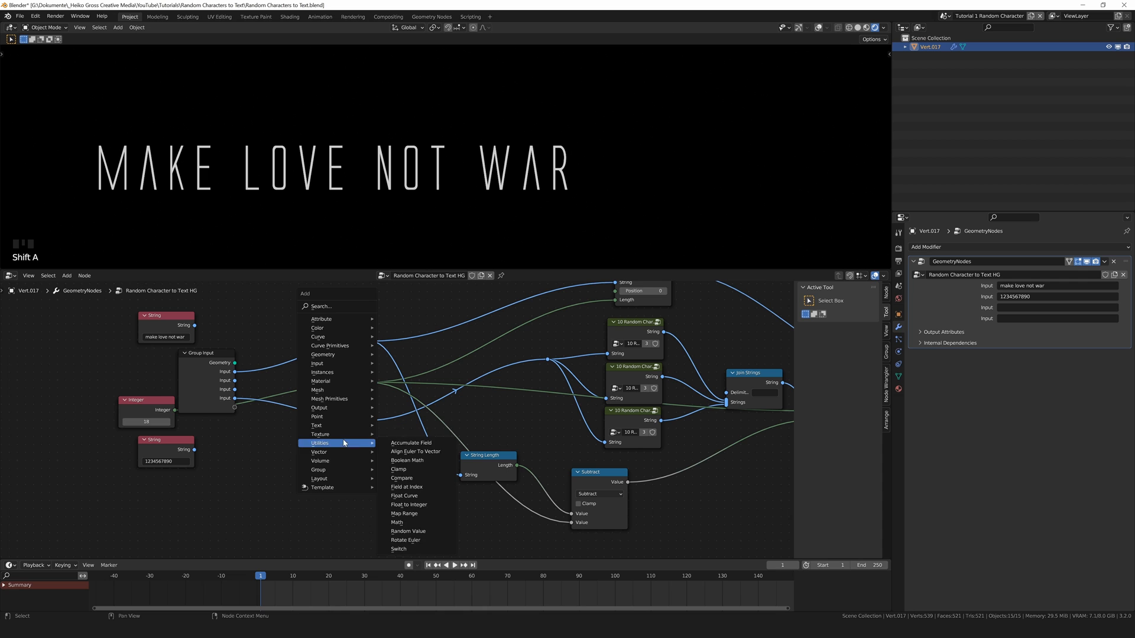
mouse_move(331, 431)
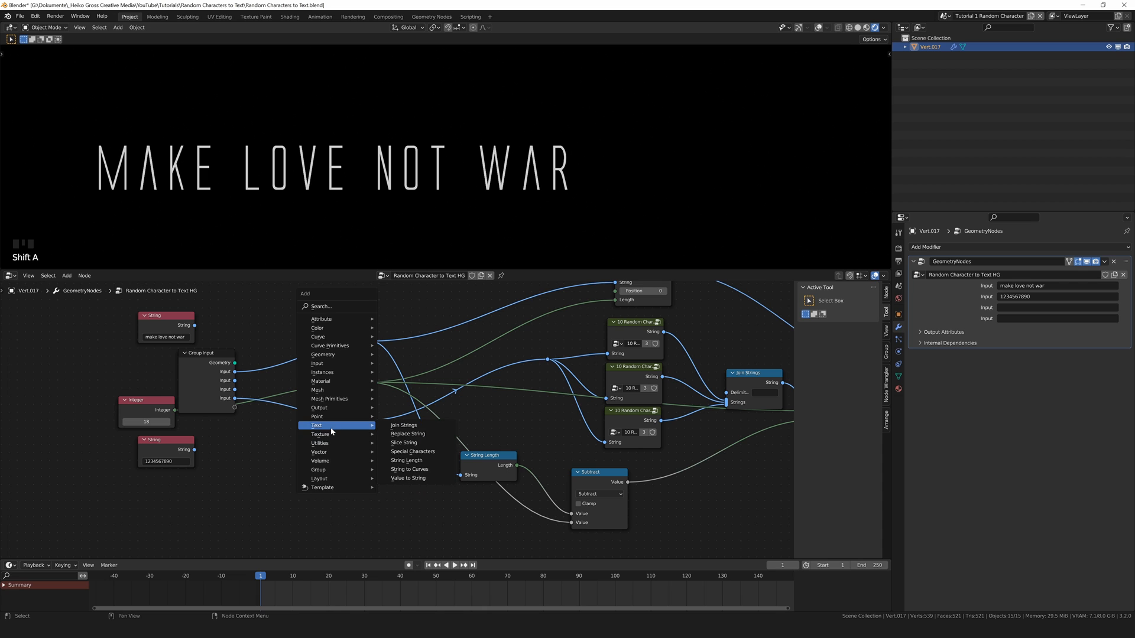
left_click(404, 424)
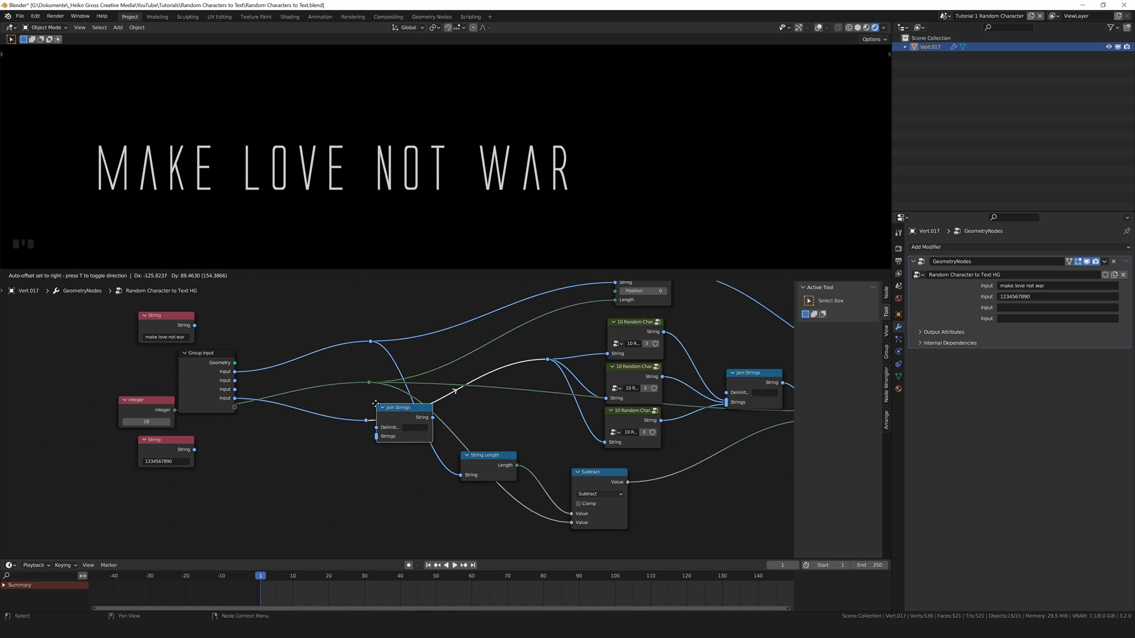
left_click(278, 404)
left_click_drag(314, 406, 282, 426)
left_click_drag(234, 389, 299, 435)
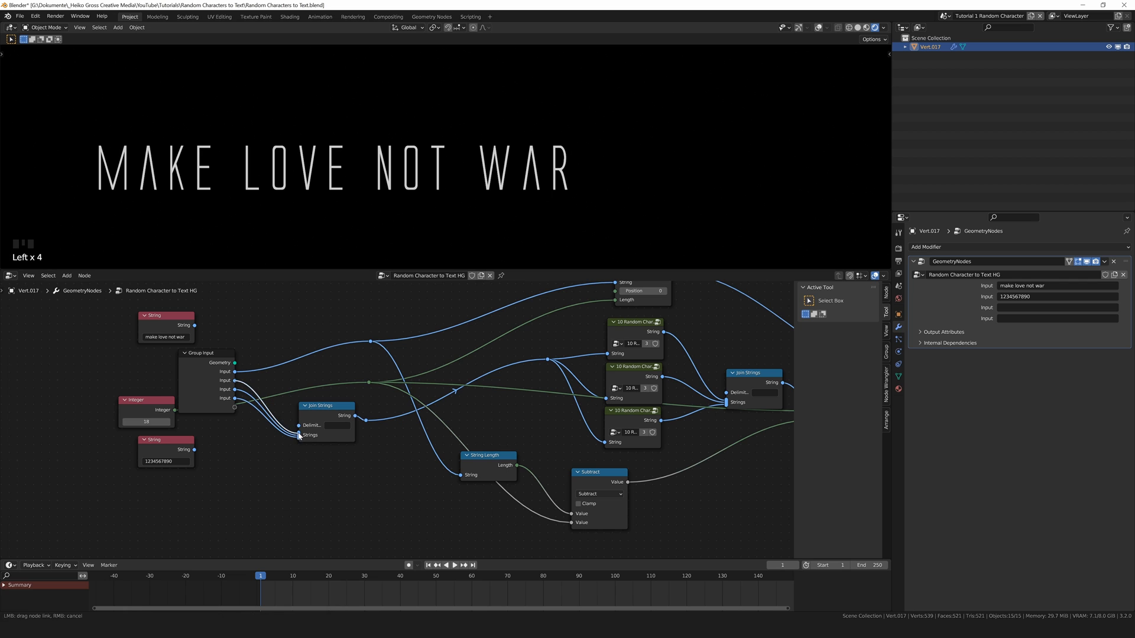
left_click_drag(332, 409, 336, 400)
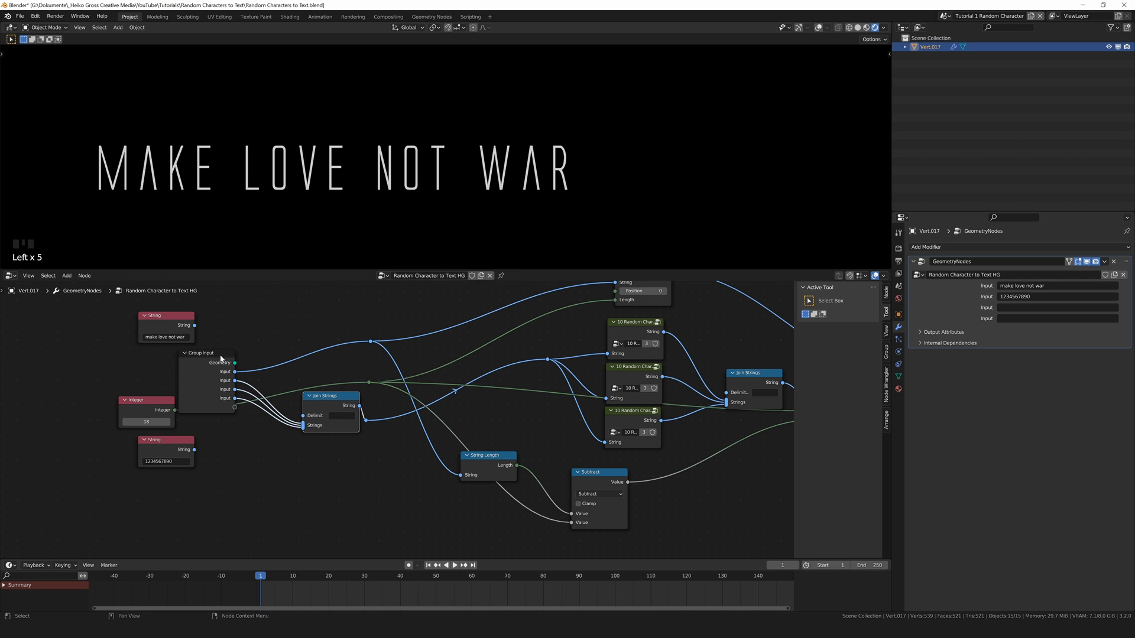
Expose the Integer value as a group input through its reroute, and move the unused Integer and String nodes out of the way
left_click_drag(224, 359, 109, 357)
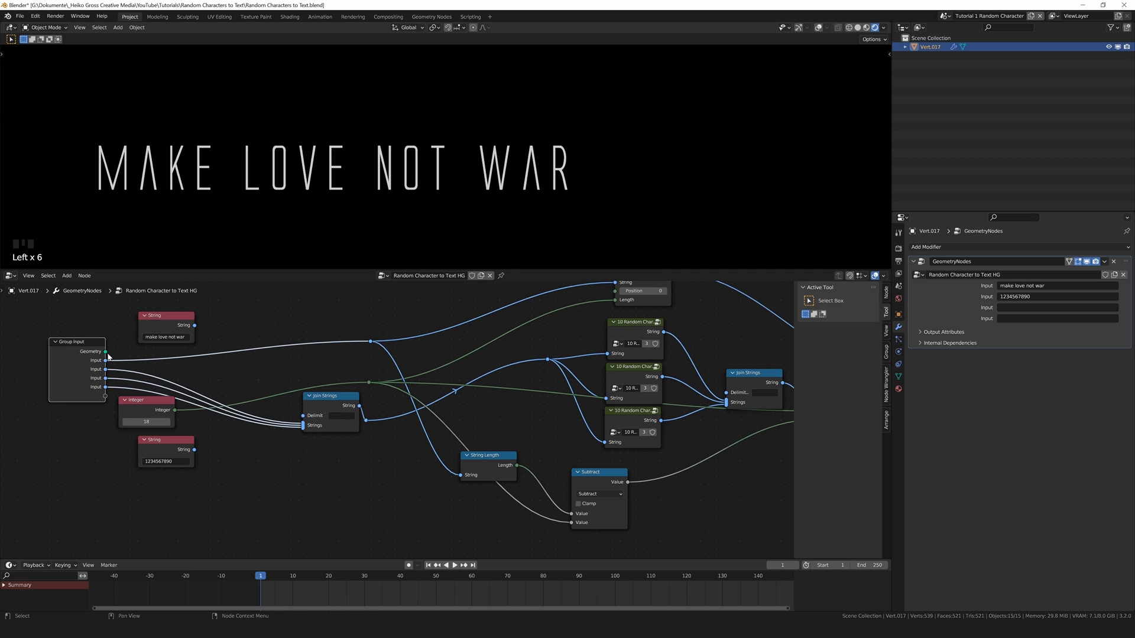
left_click(368, 383)
left_click_drag(182, 370, 104, 399)
left_click(107, 399)
left_click_drag(356, 390, 369, 383)
left_click_drag(158, 401, 67, 431)
left_click_drag(156, 445, 36, 472)
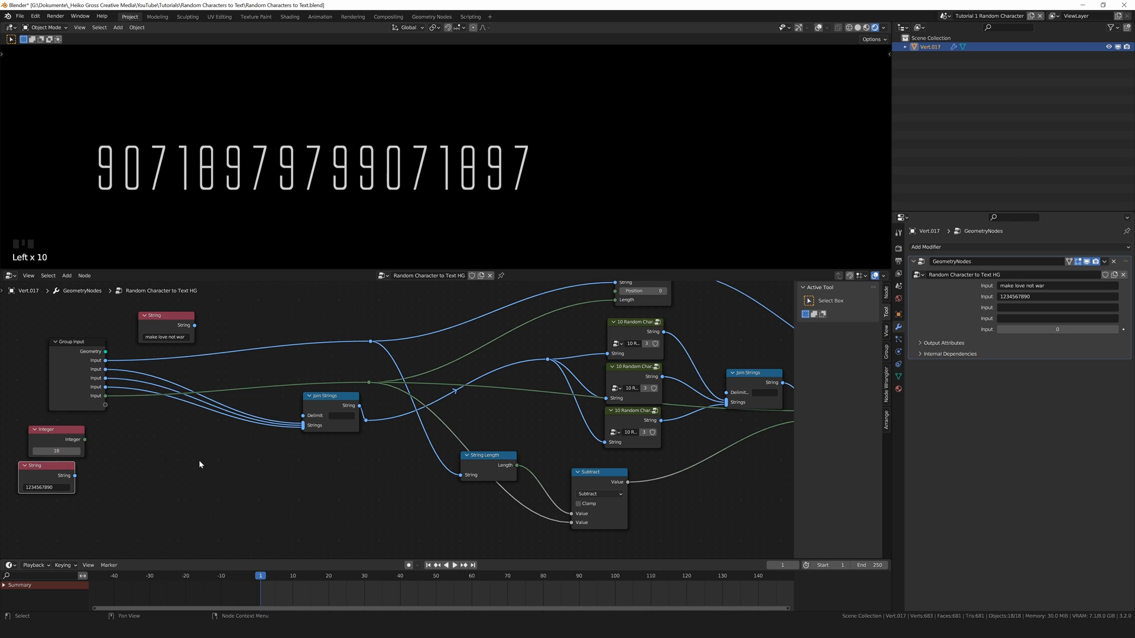
Rename the first string group input to INPUT TEXT
left_click(65, 369)
left_click(886, 352)
type("INPUT TE")
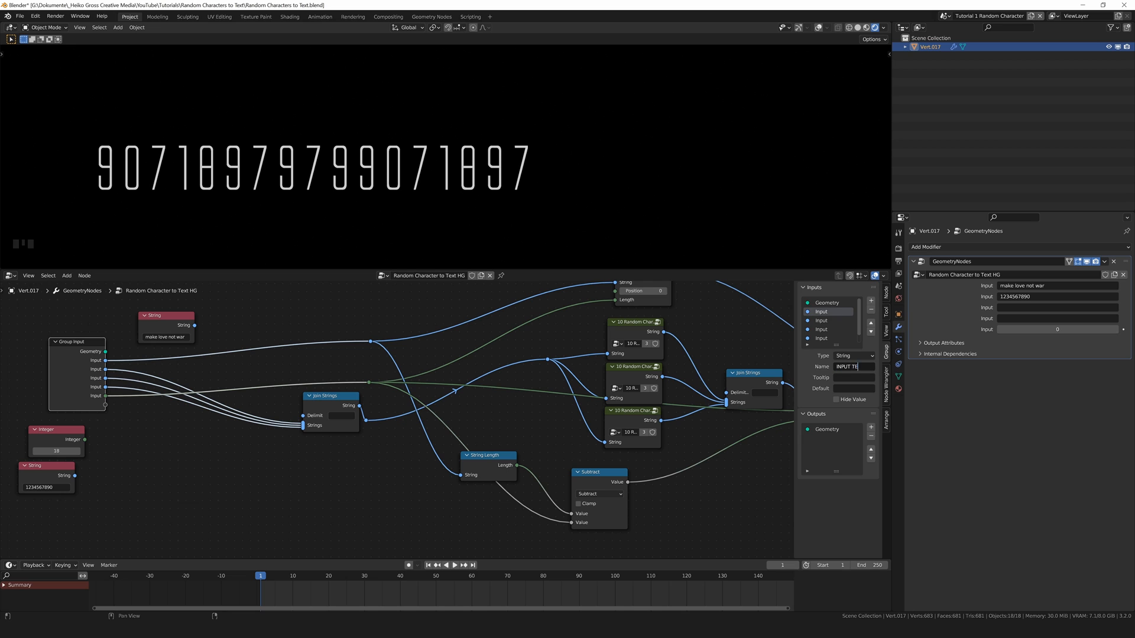
type("XT")
key("Return")
Rename the three random-character group inputs to Random characters 1, Random characters 2 and Random characters 3
left_click(822, 320)
left_click(852, 367)
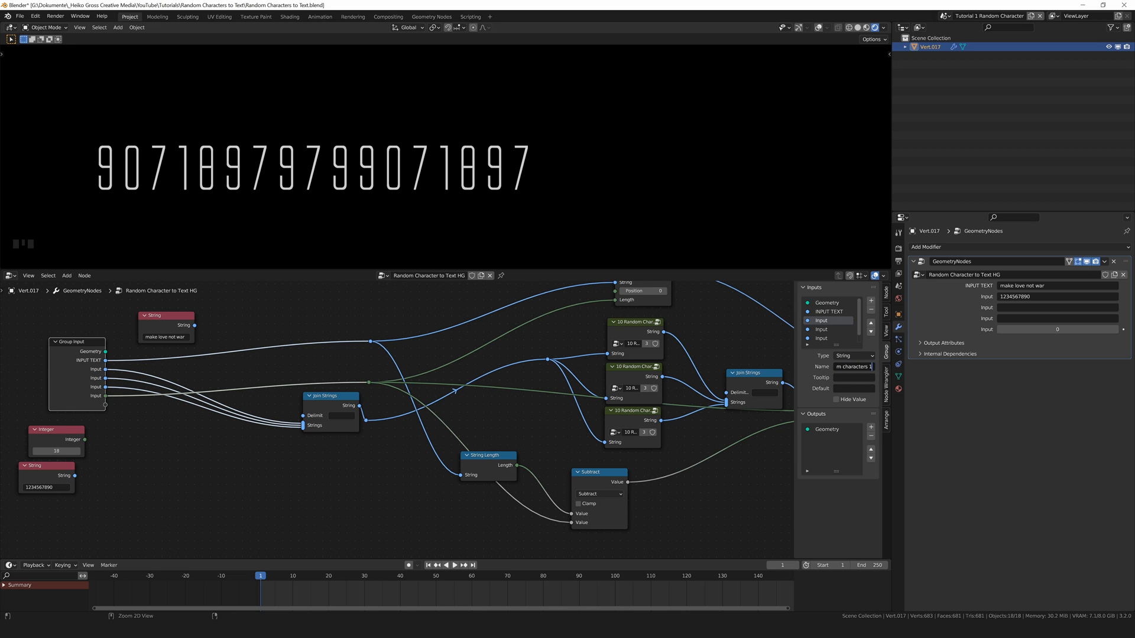
left_click(822, 329)
left_click(853, 366)
type("Random characters 2")
key("Tab")
left_click(822, 338)
left_click(853, 366)
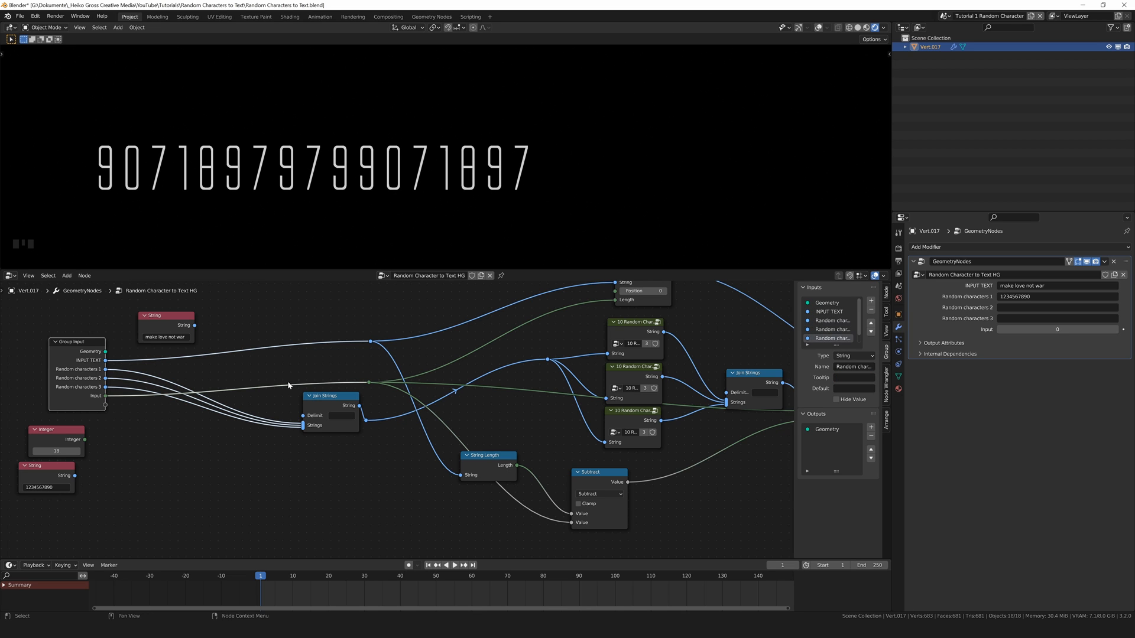
Rename the integer group input to Transition Position
left_click(822, 338)
left_click(852, 367)
type("Transition Position")
key("Return")
Expose the final Slice String node's Length as a group input and select it in the group's input list
scroll(738, 455, "down", 3)
middle_click_drag(738, 456, 672, 403)
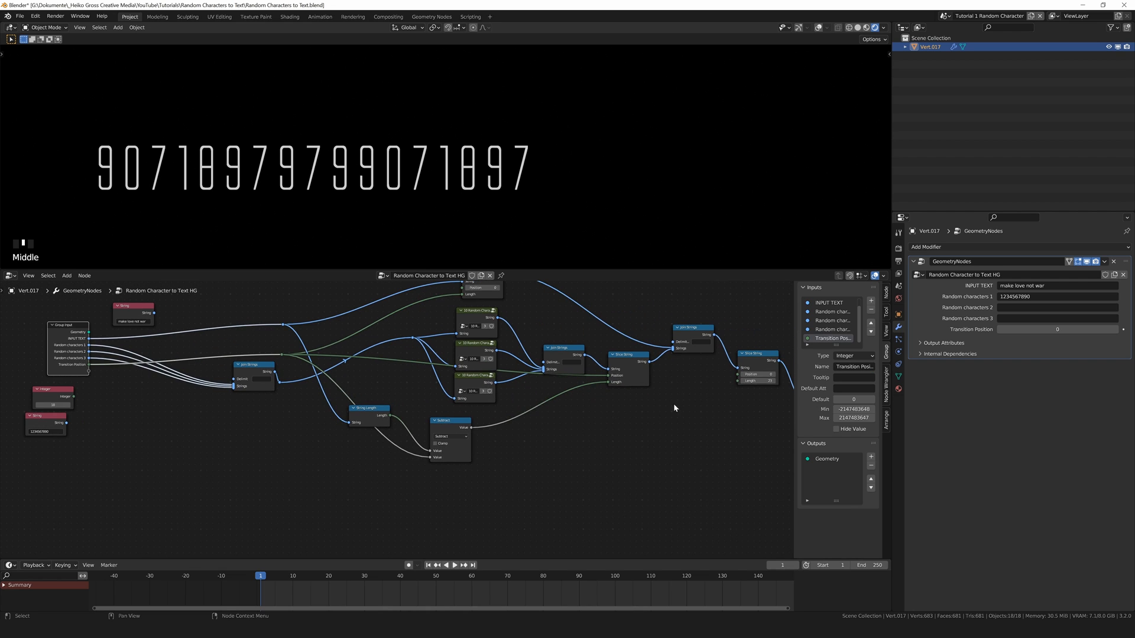
left_click(738, 383)
left_click_drag(589, 433, 89, 374)
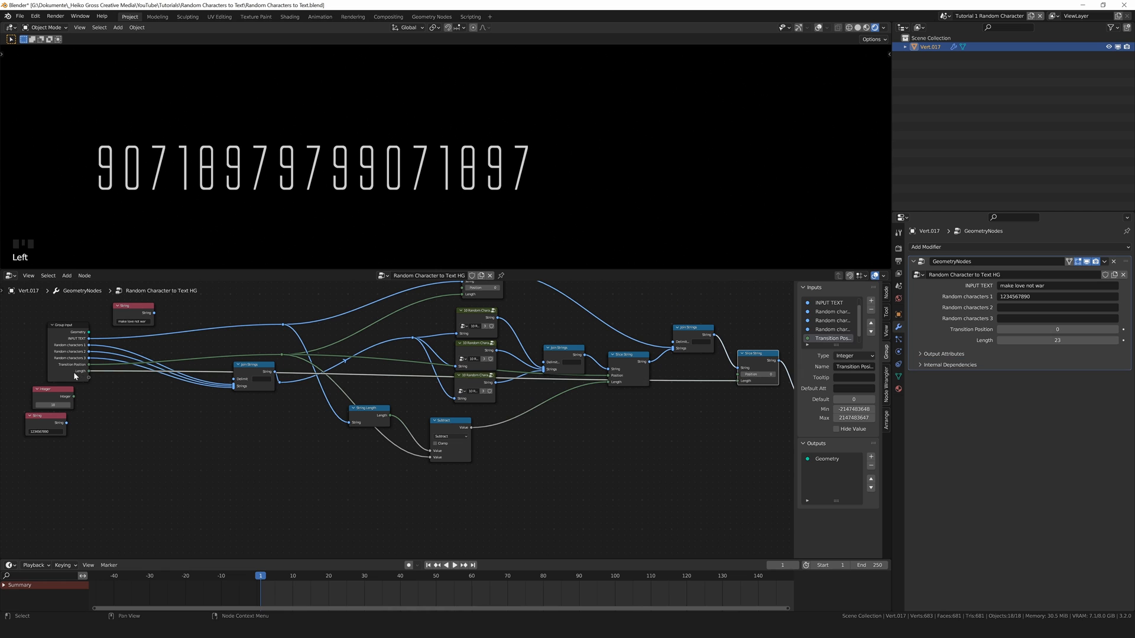
scroll(831, 334, "down", 1)
left_click(827, 338)
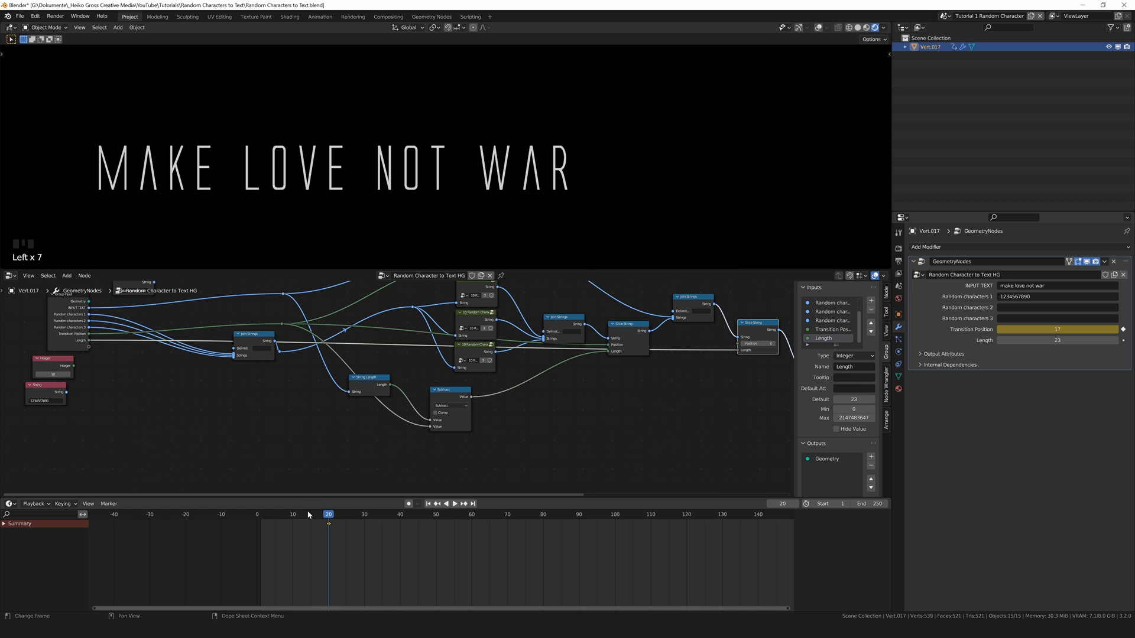
Keyframe the Transition Position at 0 on frame 5
left_click_drag(308, 514, 280, 519)
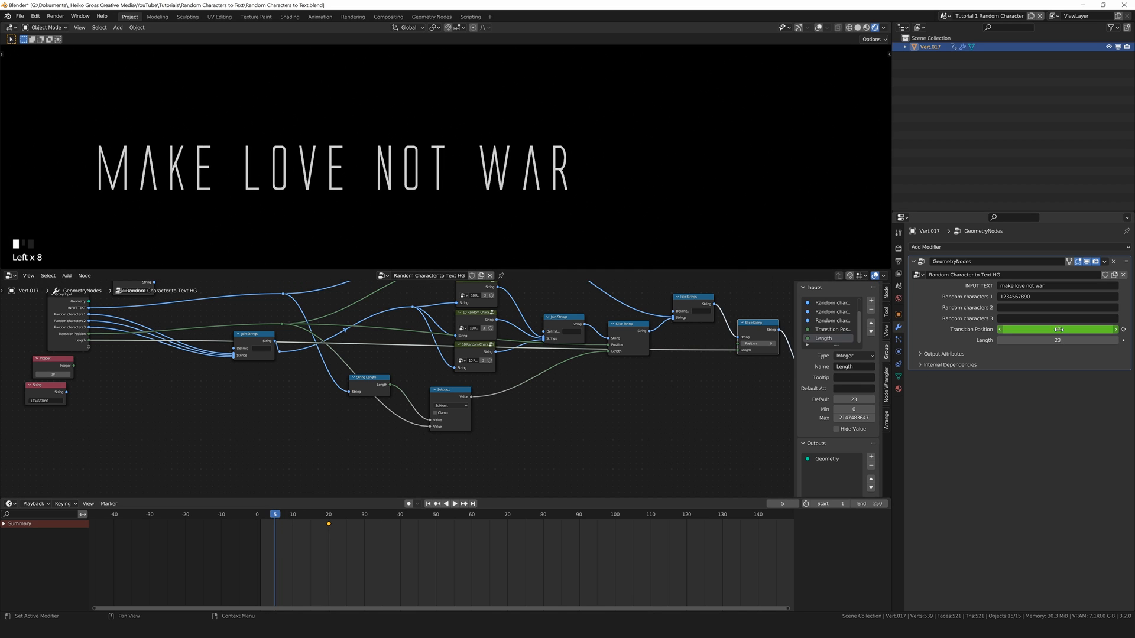
left_click_drag(1050, 329, 924, 330)
key("Return")
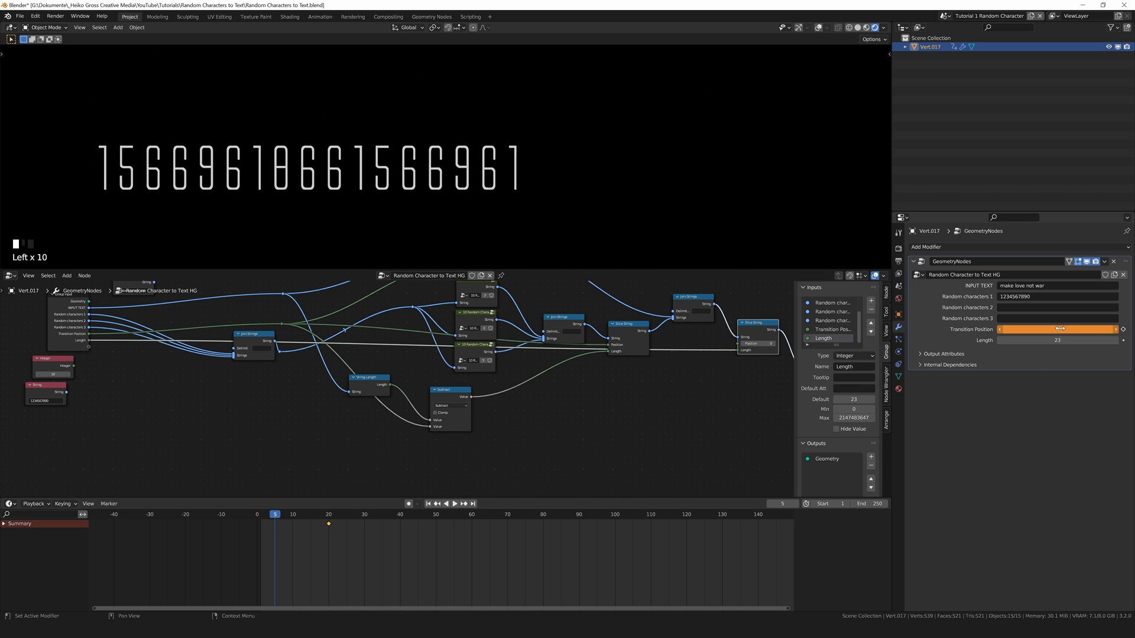
left_click(1109, 325)
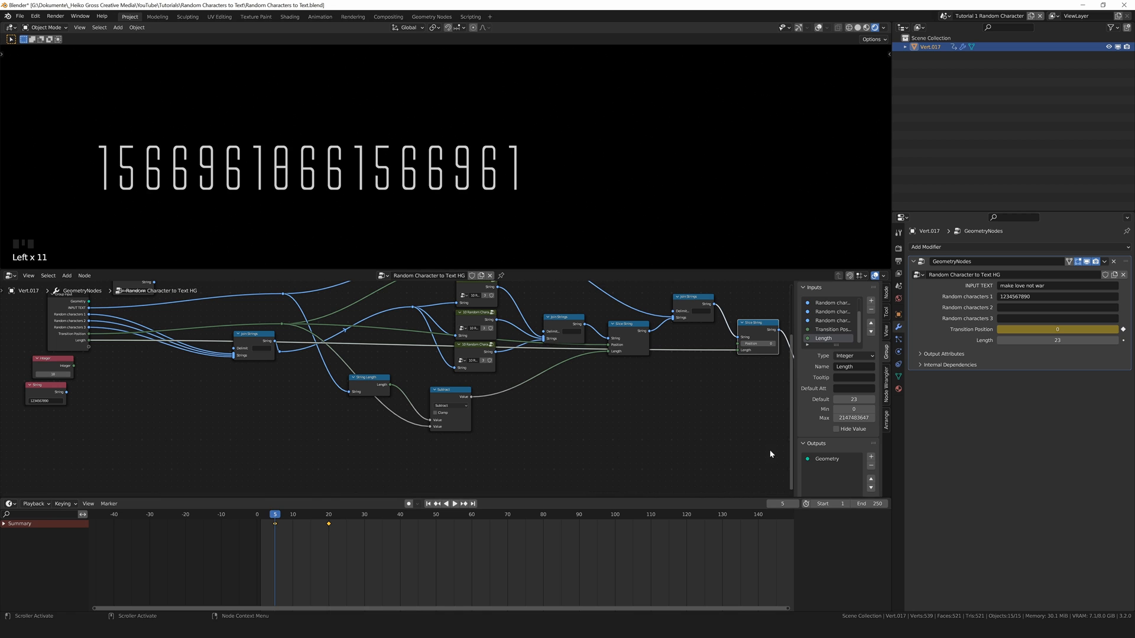
Move the ending Transition Position keyframe to frame 40, playing the animation to check the transition's timing
key("space")
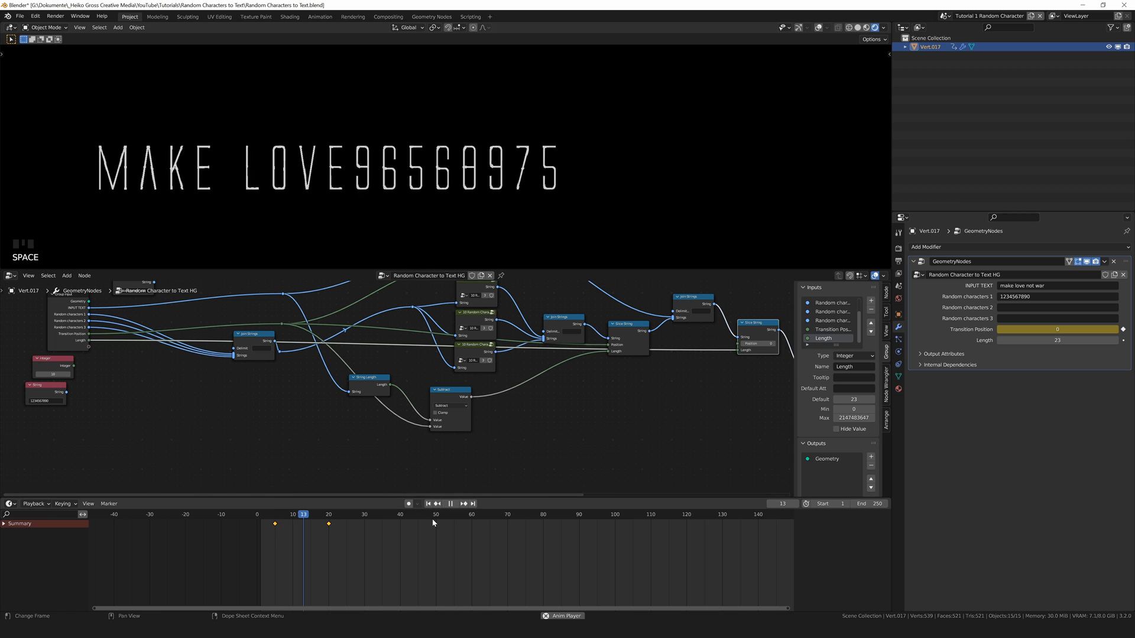
key("space")
left_click(331, 523)
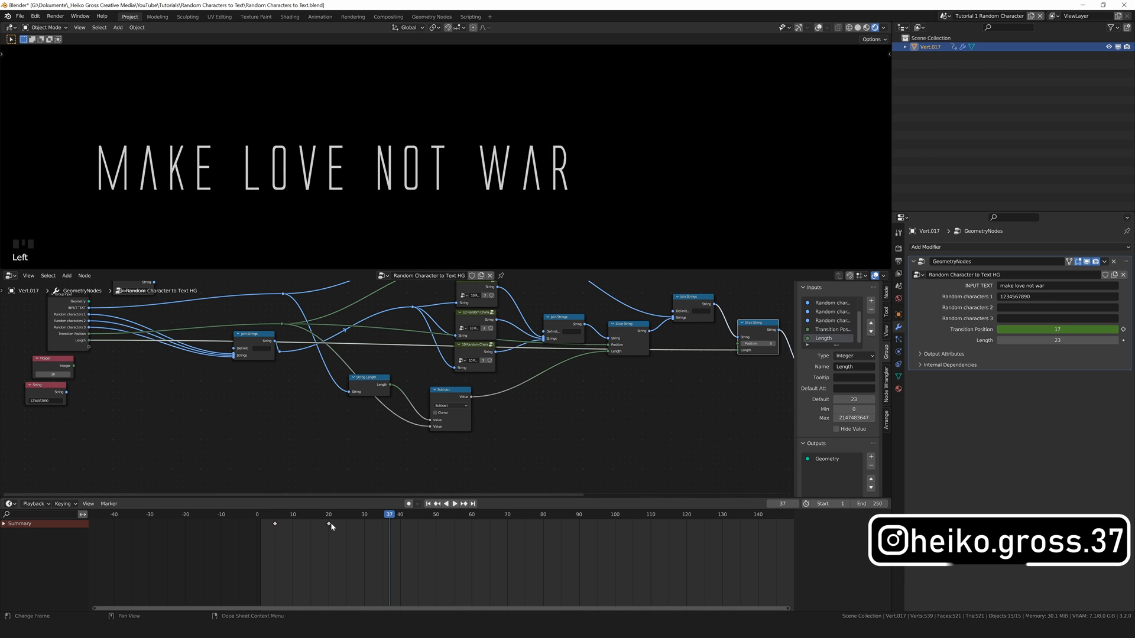
left_click_drag(329, 524, 400, 527)
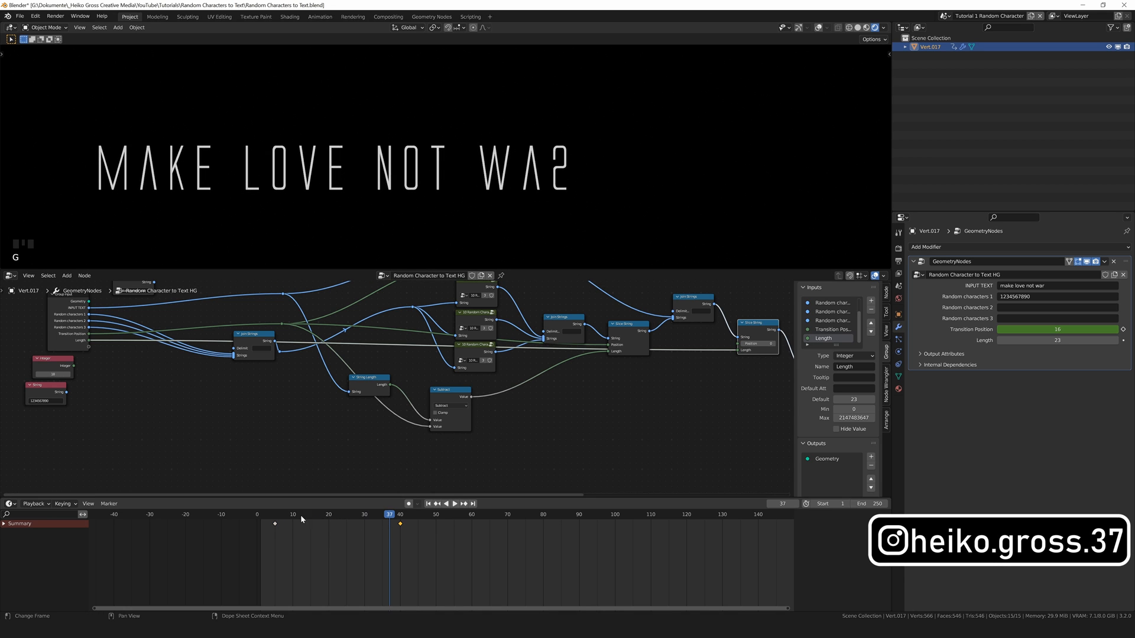
left_click_drag(275, 517, 279, 518)
key("space")
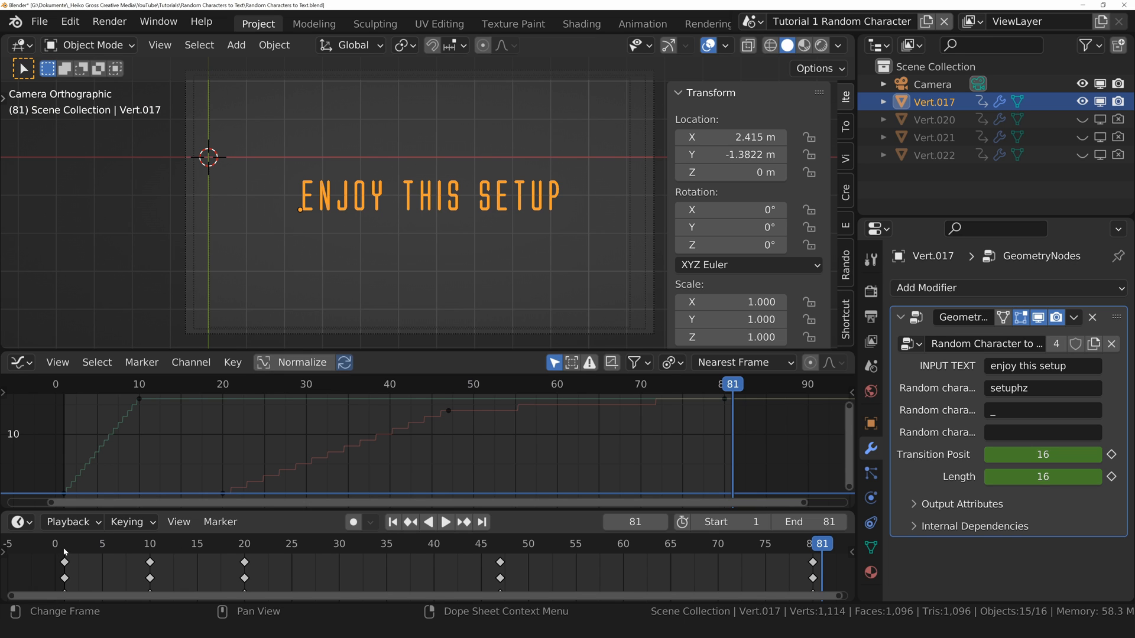
Preview the "enjoy this setup" text animation, scrubbing from frame 20 to frame 80
key("space")
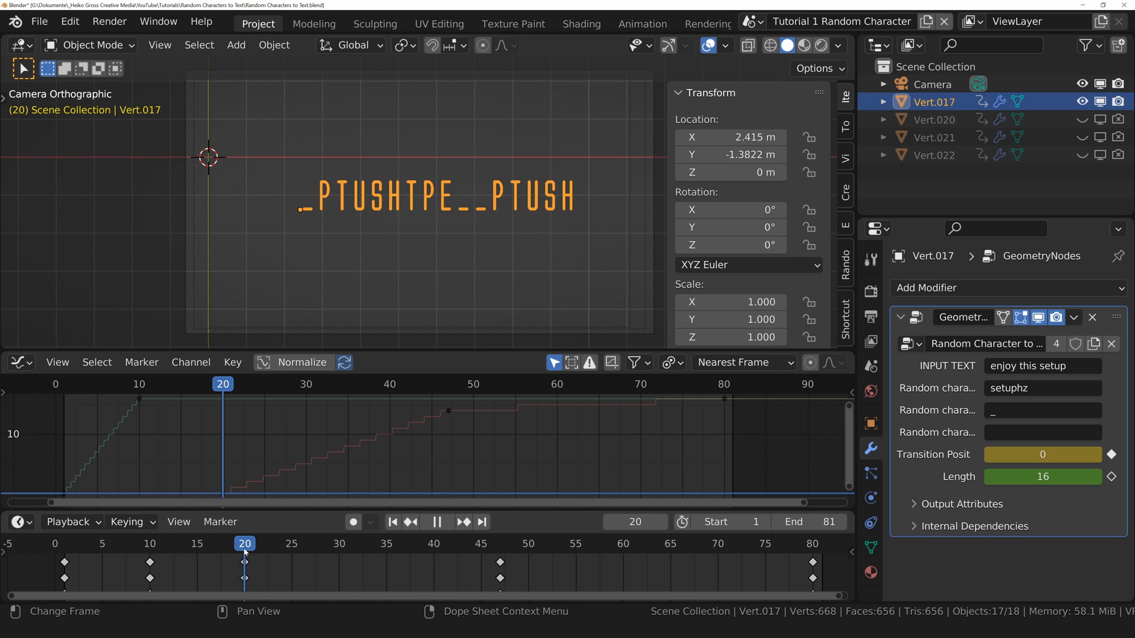
left_click_drag(245, 553, 813, 561)
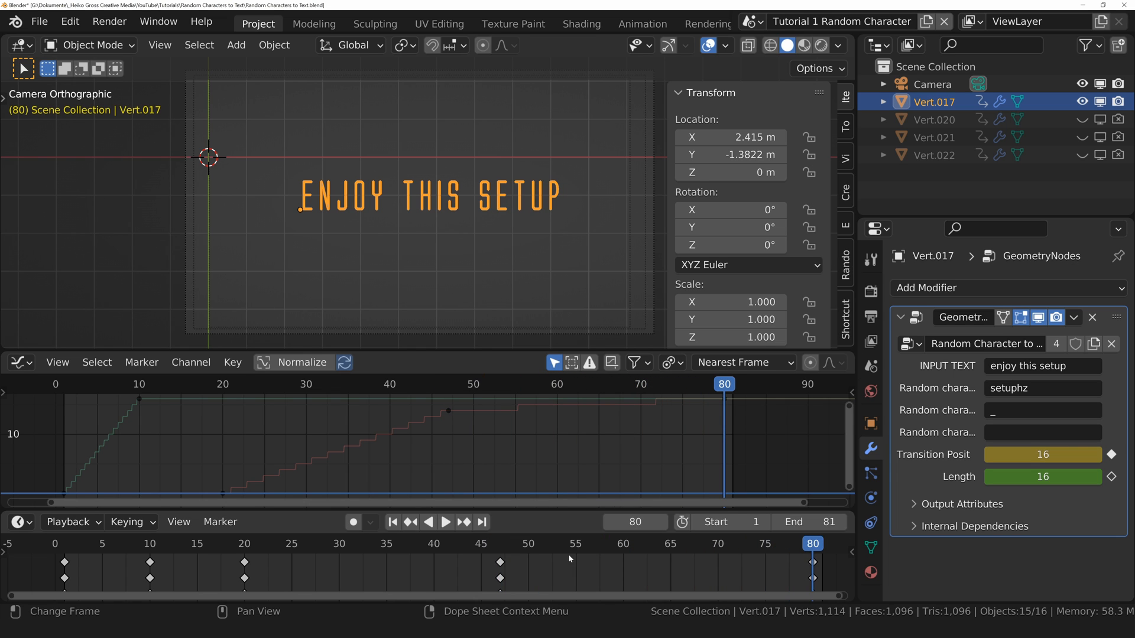